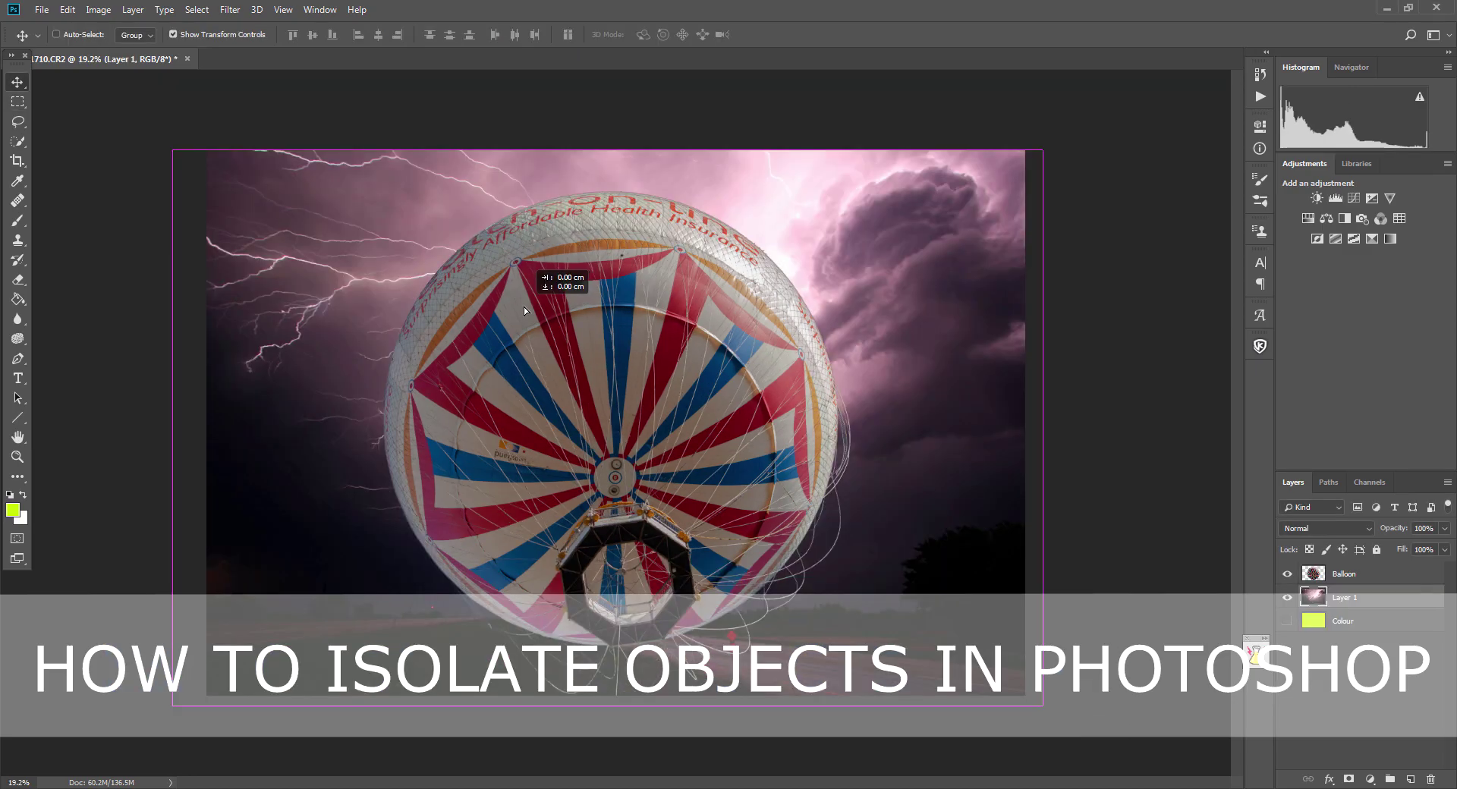
Preview the finished composite by moving the Balloon layer over the storm background.
click(1342, 573)
mouse_move(737, 413)
mouse_down()
mouse_move(704, 429)
mouse_move(763, 417)
mouse_up()
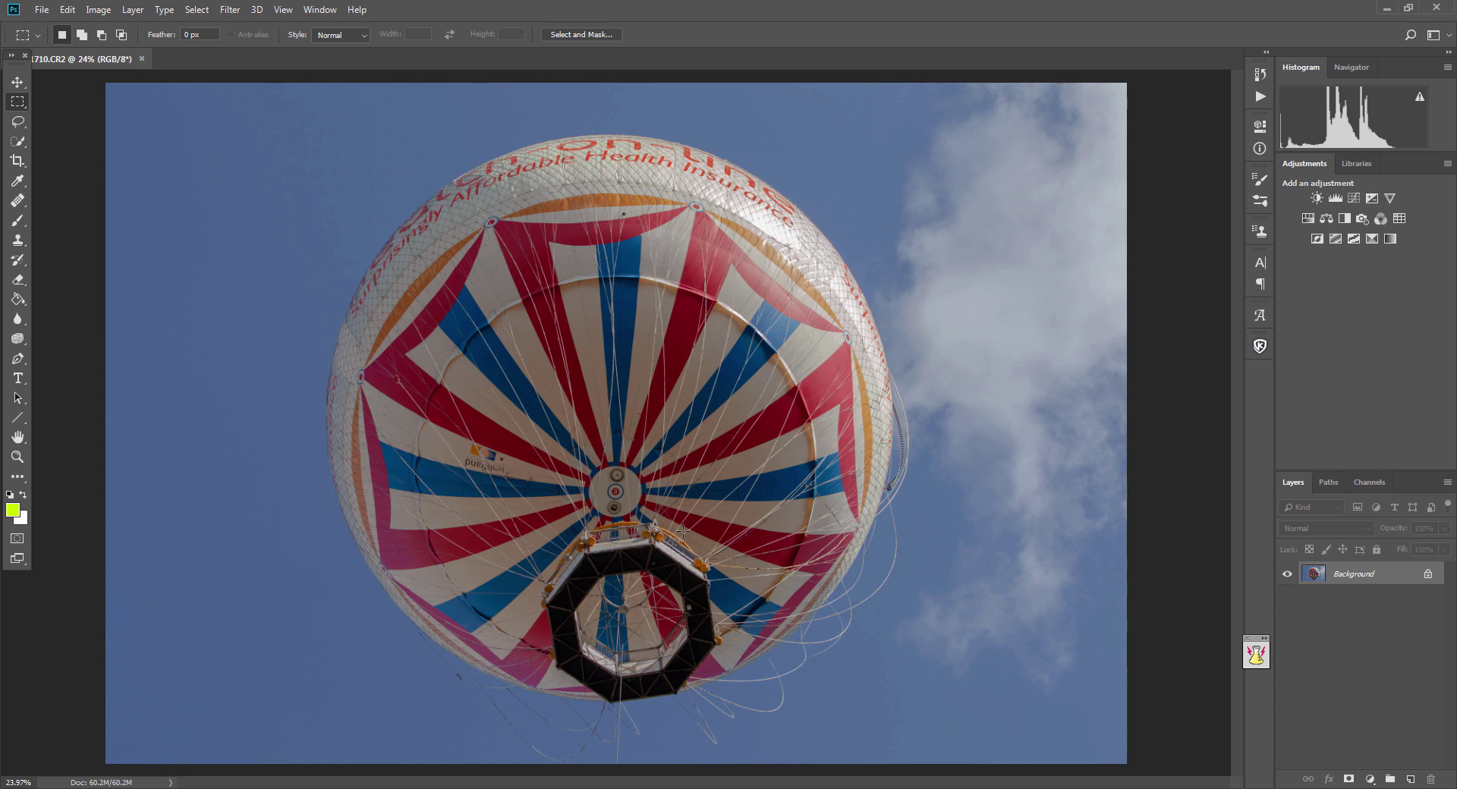
scroll(713, 580, up, 5)
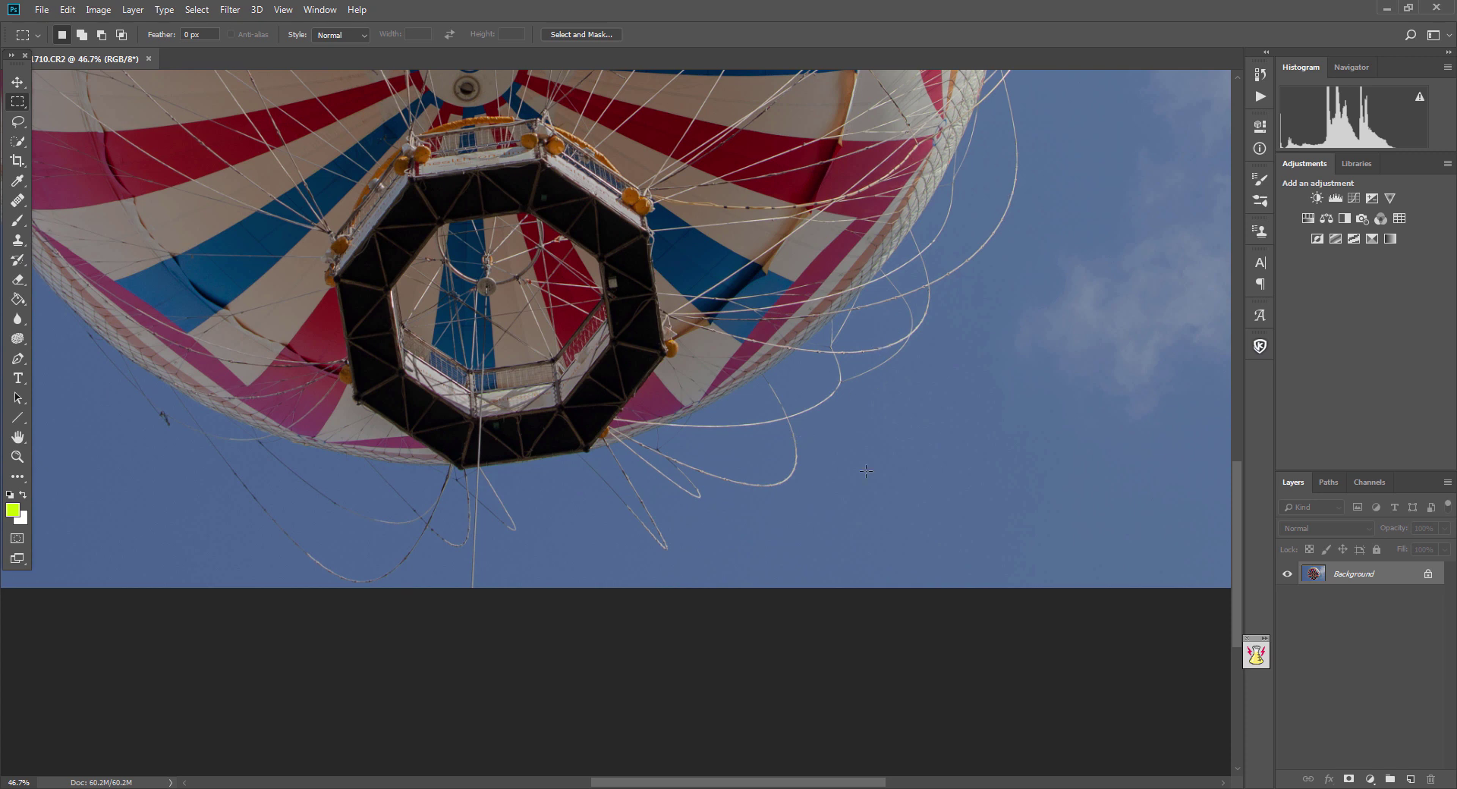
scroll(775, 381, down, 5)
scroll(692, 354, up, 1)
scroll(692, 353, down, 1)
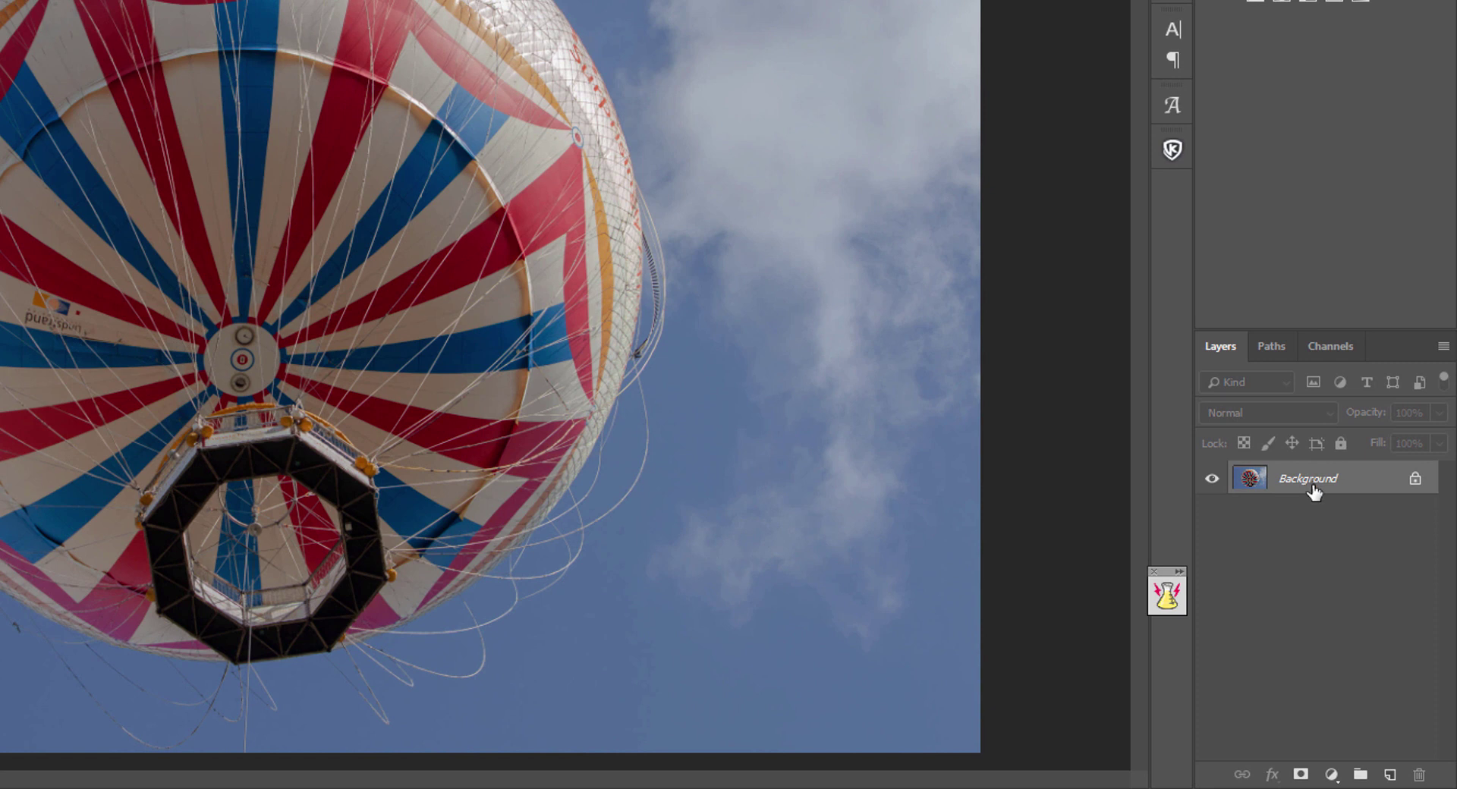
Convert the locked Background into a regular layer named 'Balloon'.
double_click(1313, 493)
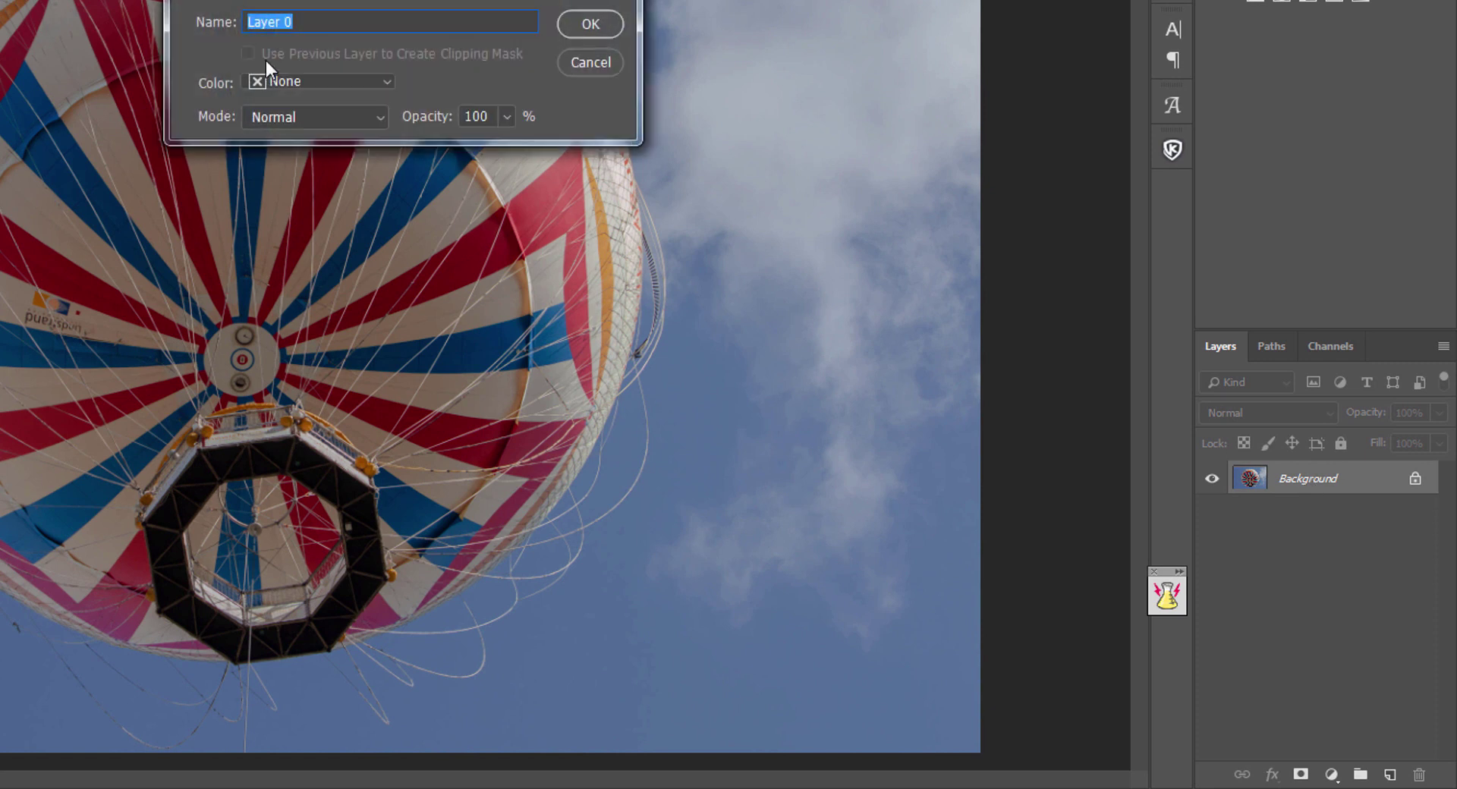
text(Balloon)
key(Return)
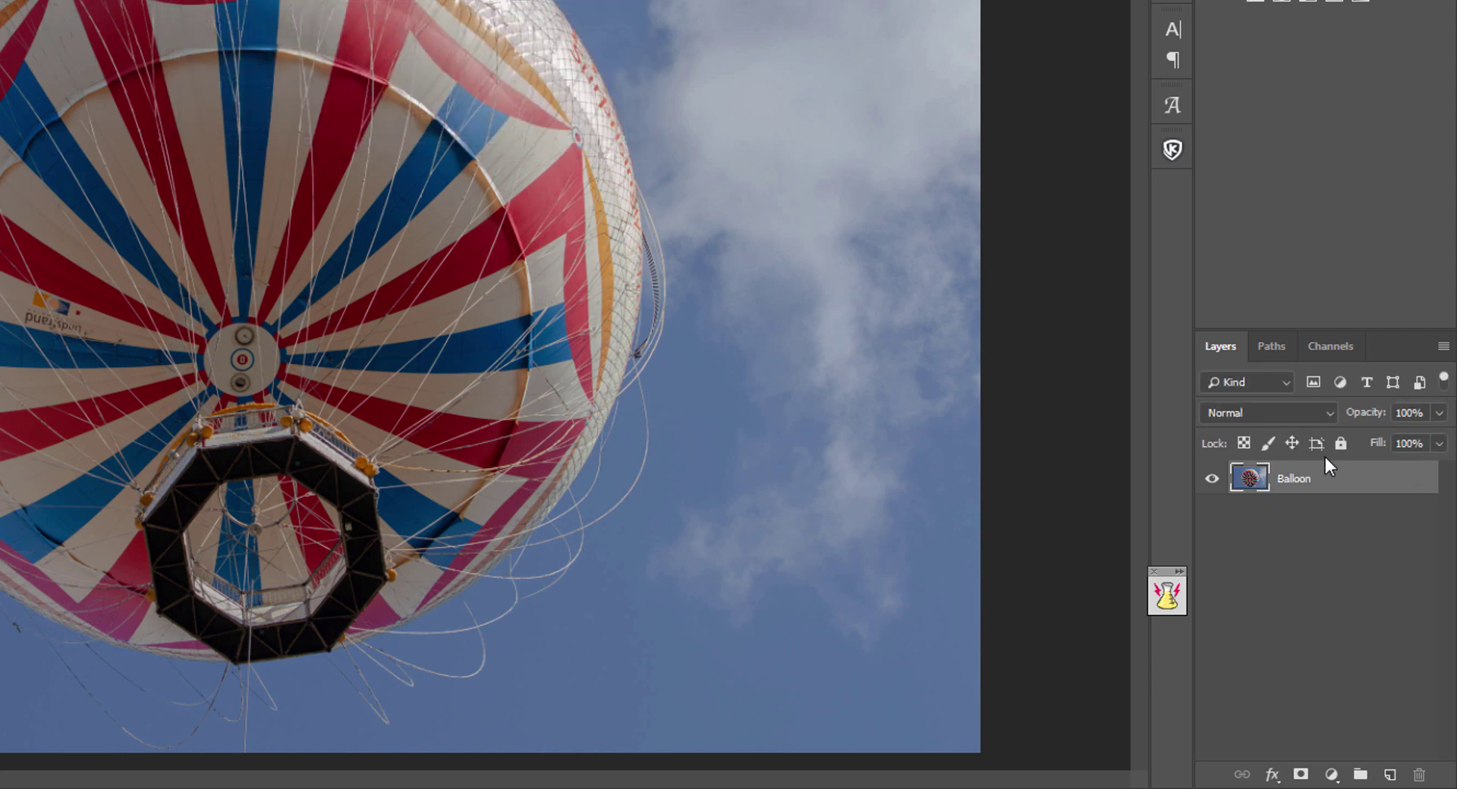
Toggle the Balloon layer's visibility off and on twice, leaving it visible.
click(1212, 480)
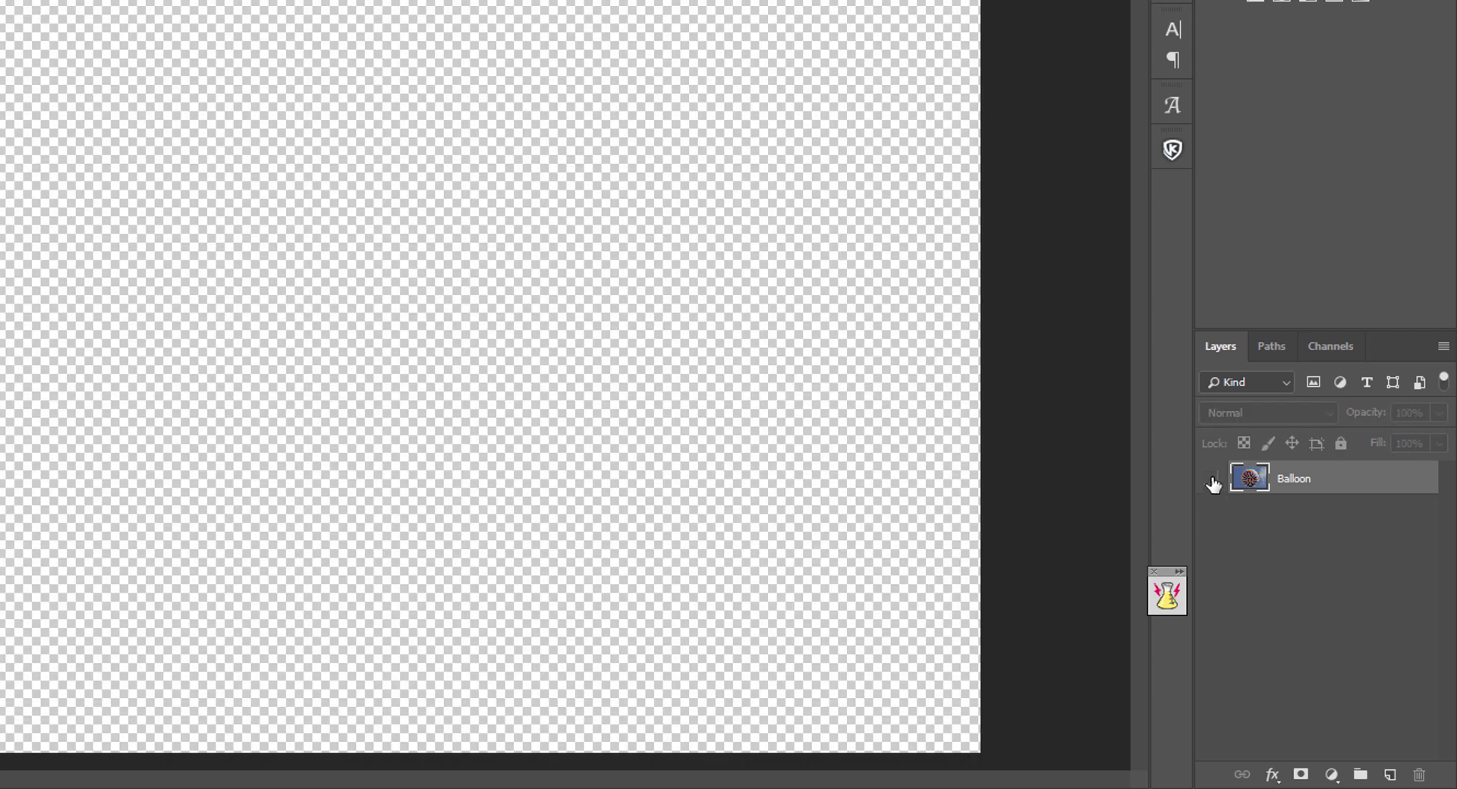
click(1212, 481)
click(1211, 481)
click(1211, 480)
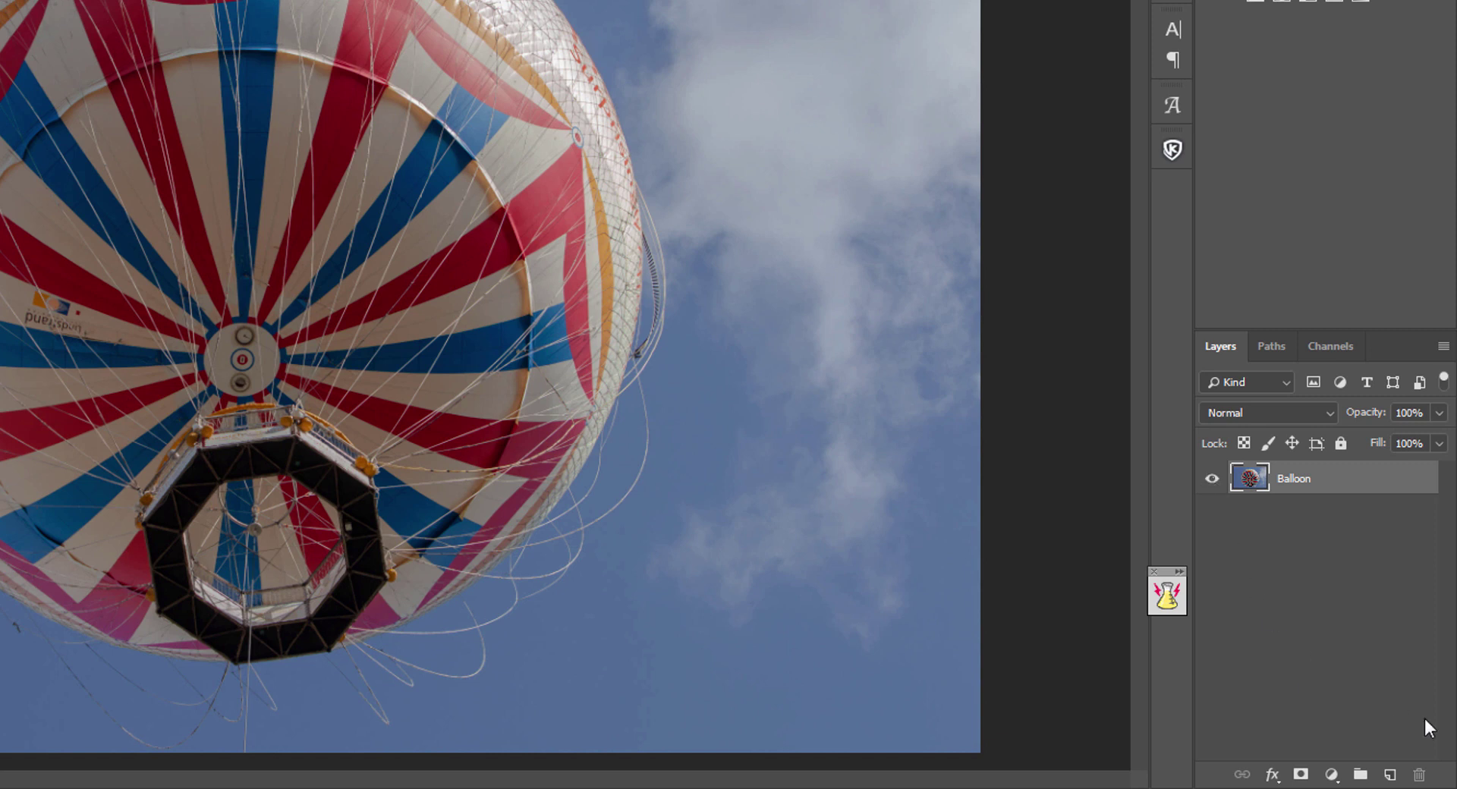
Add a new empty layer above Balloon and rename it 'Colour'.
click(1383, 773)
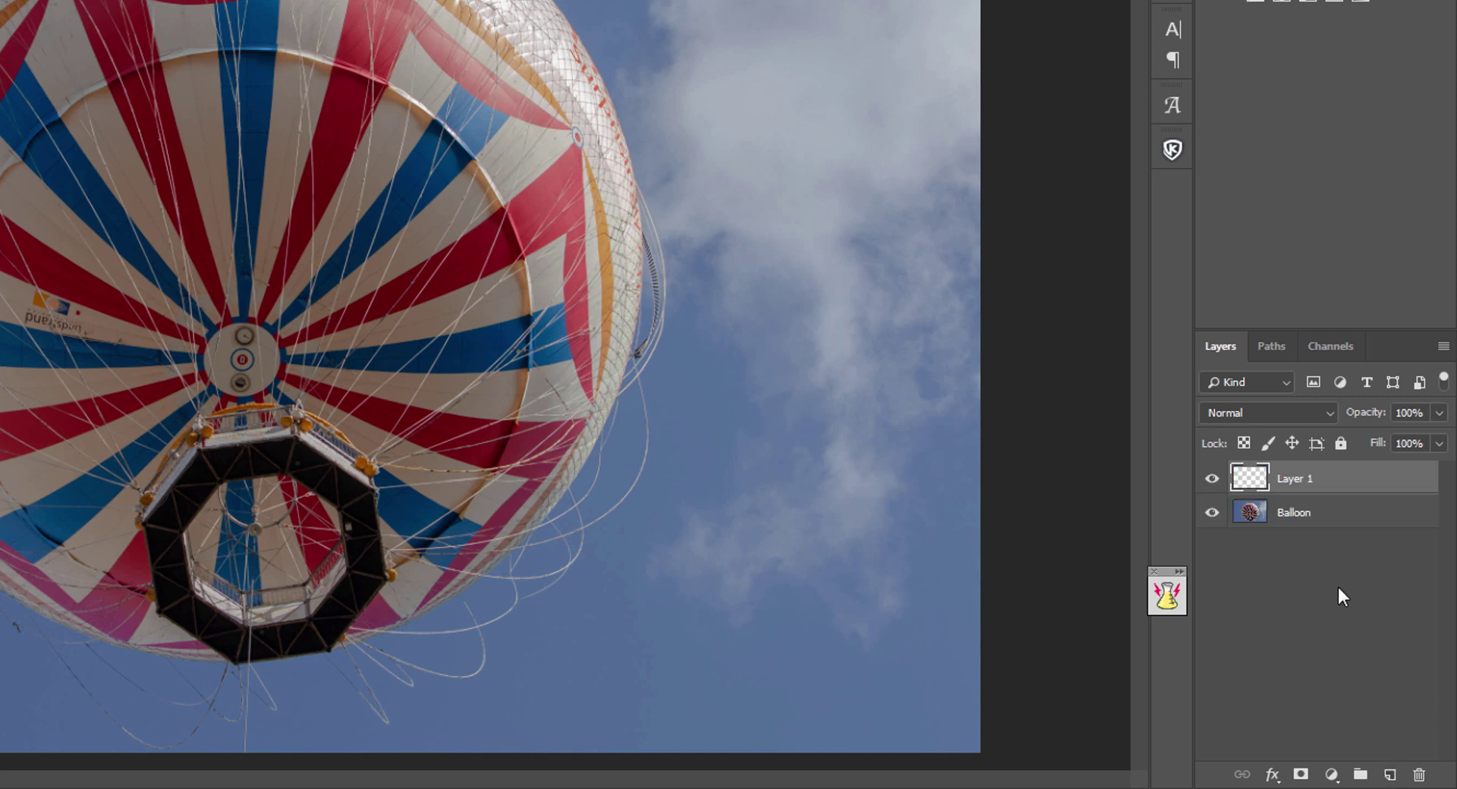
double_click(1311, 478)
text(Colour)
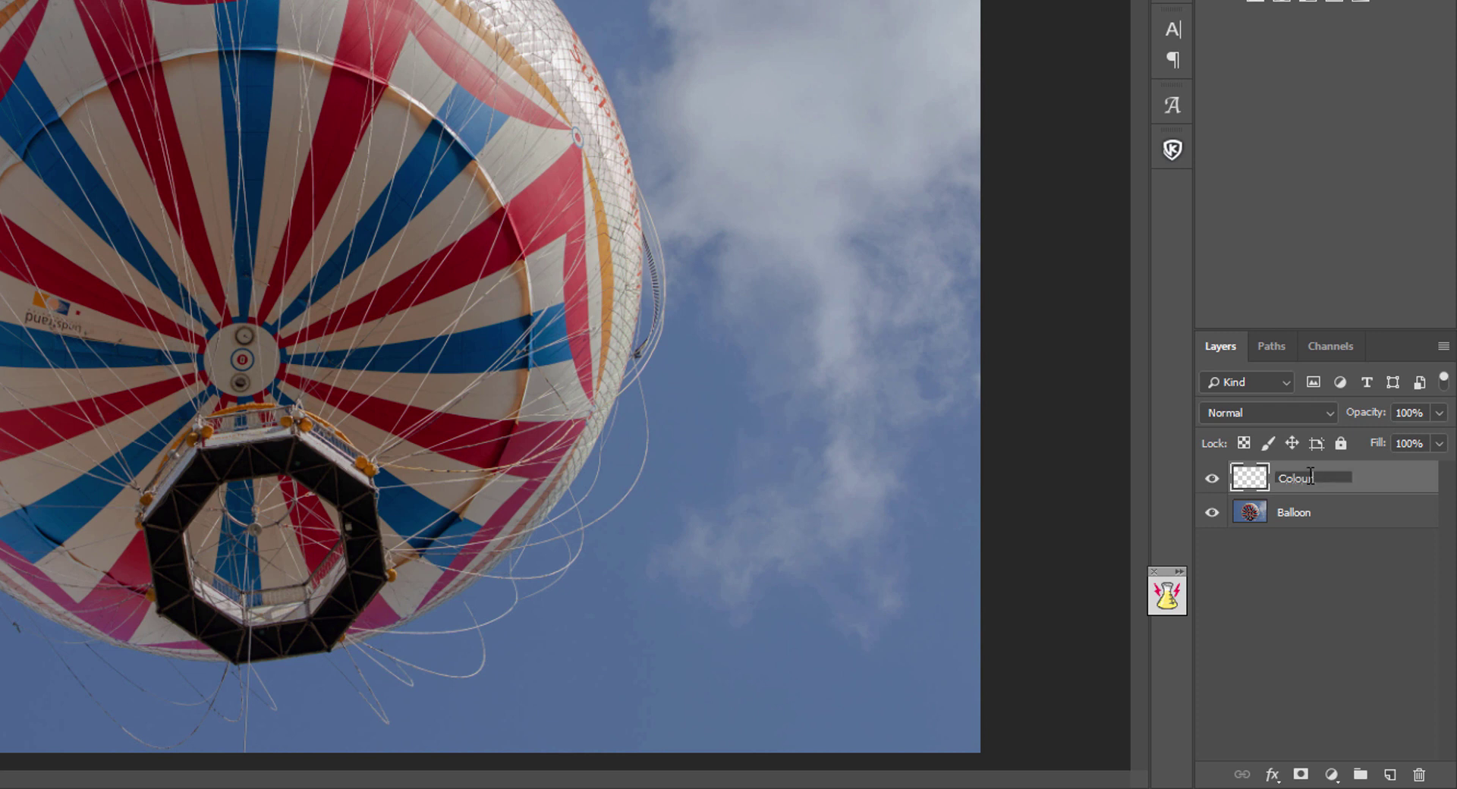
key(Return)
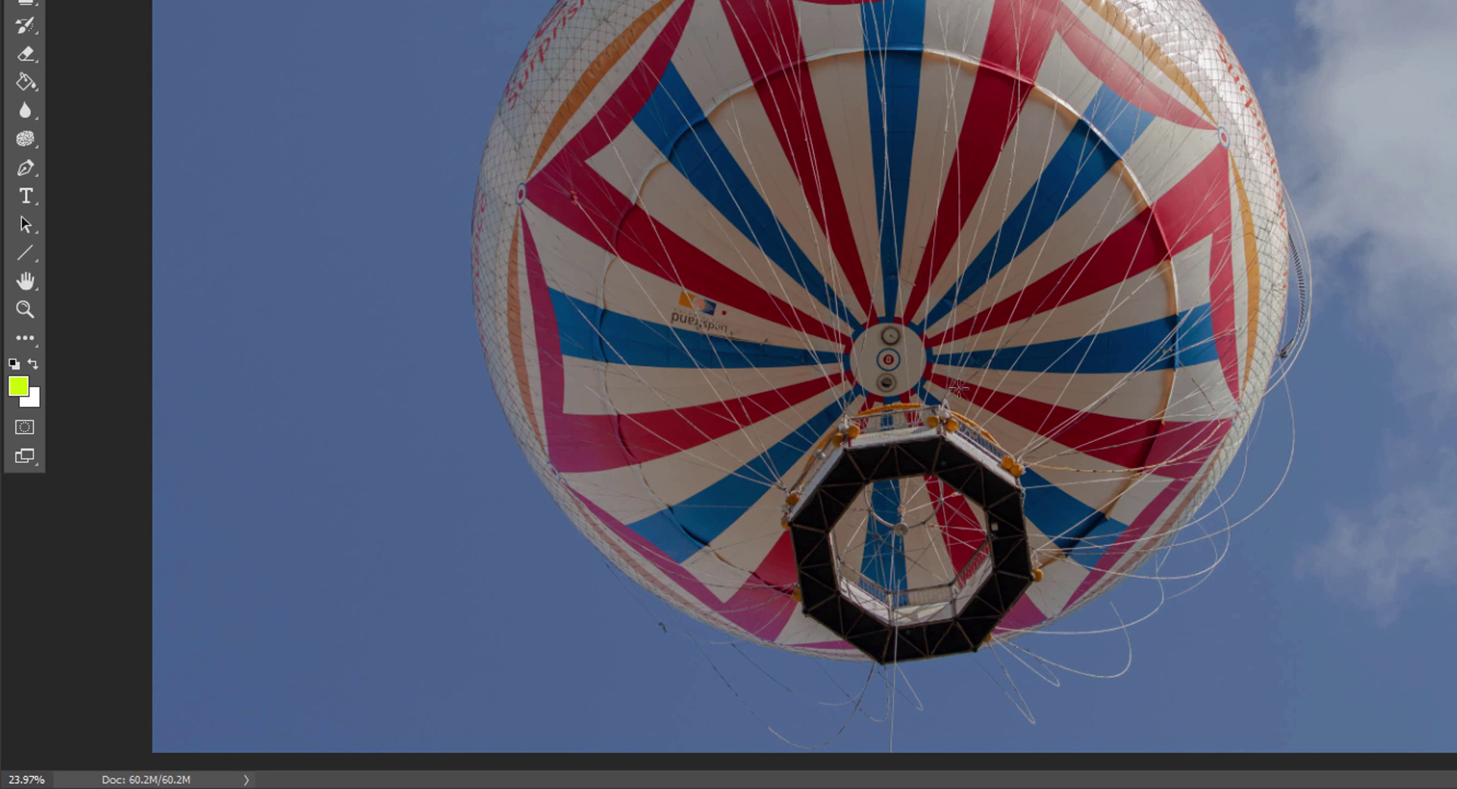
Fill the Colour layer with yellow-green d8ff00 and drag it below the Balloon layer.
click(18, 389)
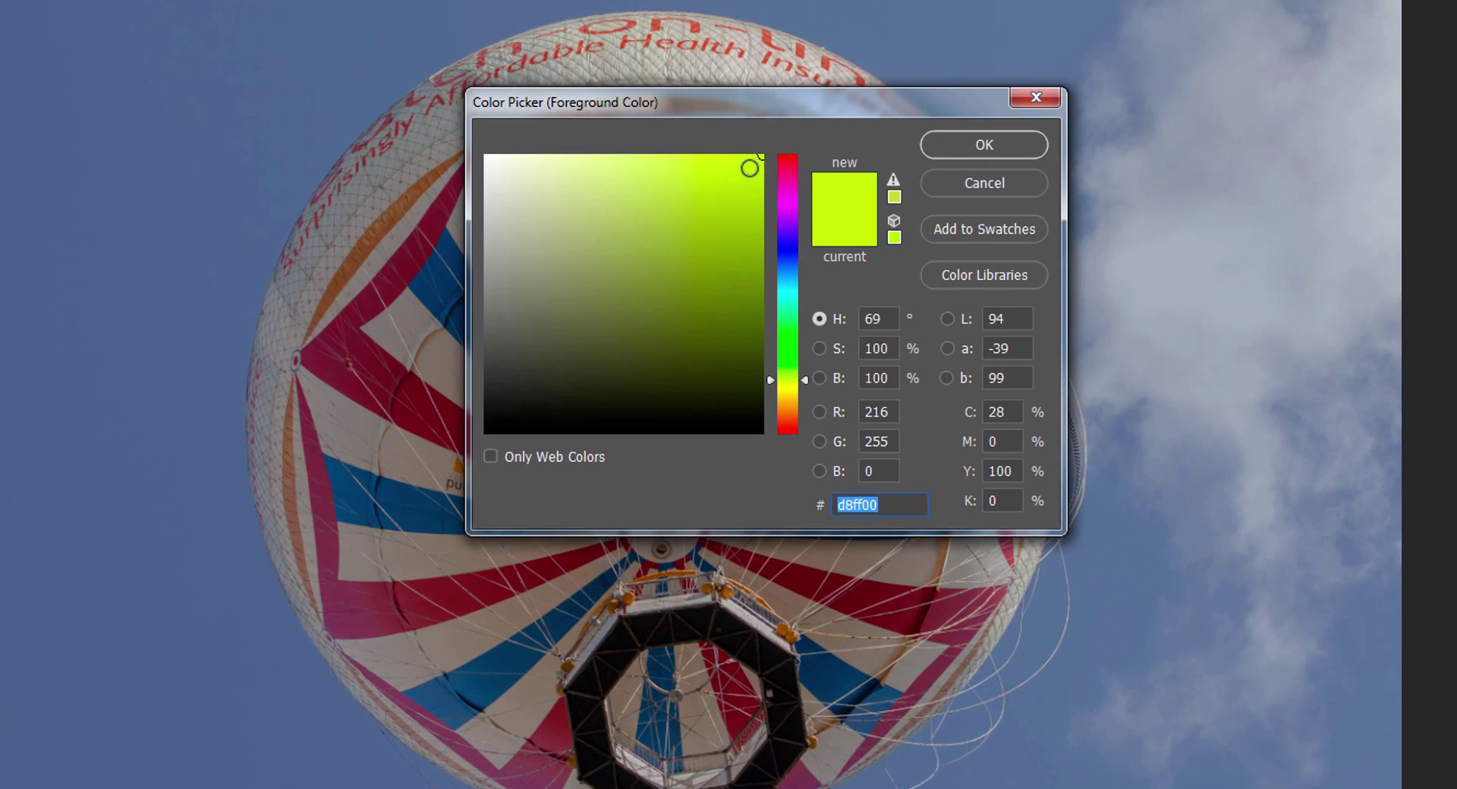
key(Home)
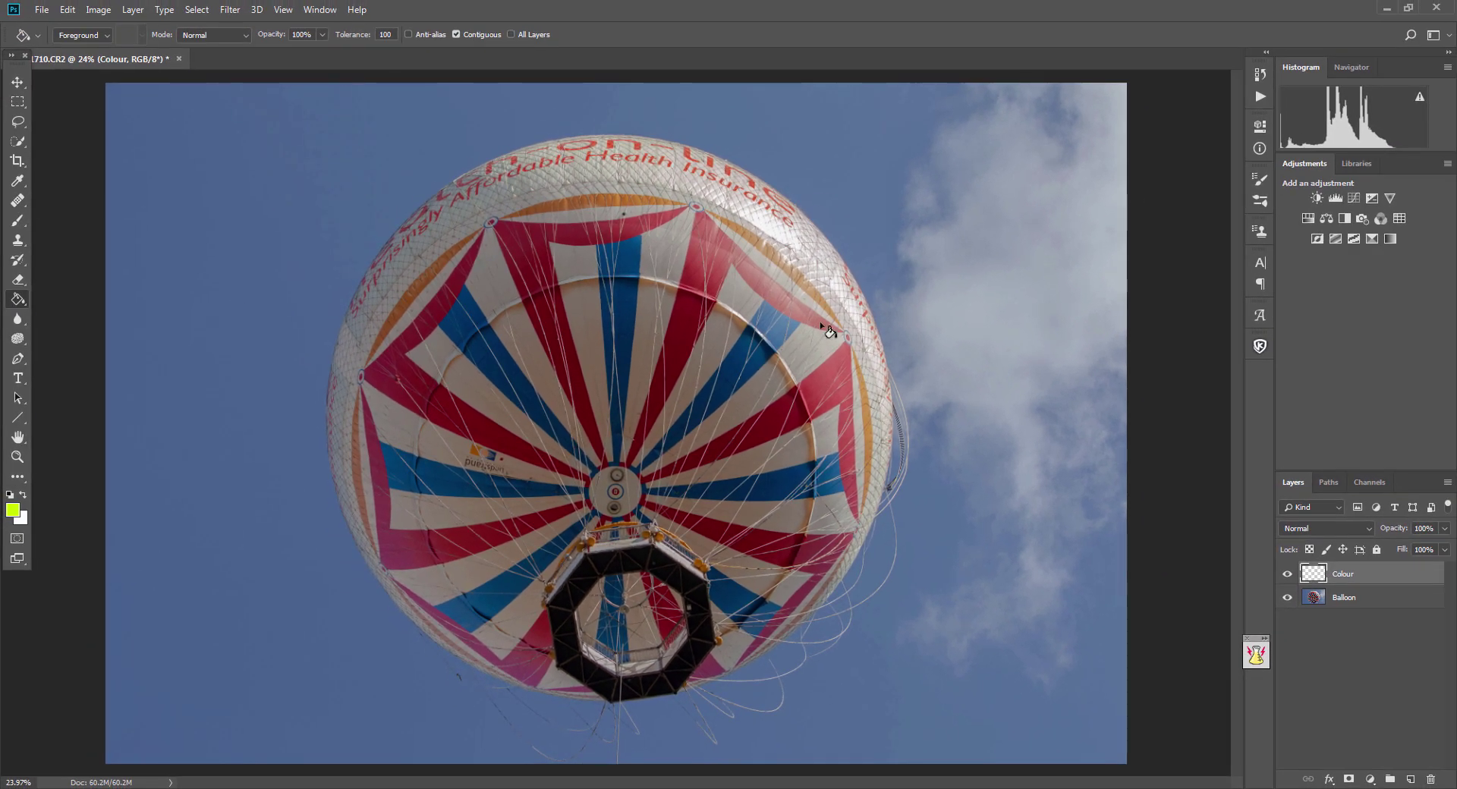
click(915, 542)
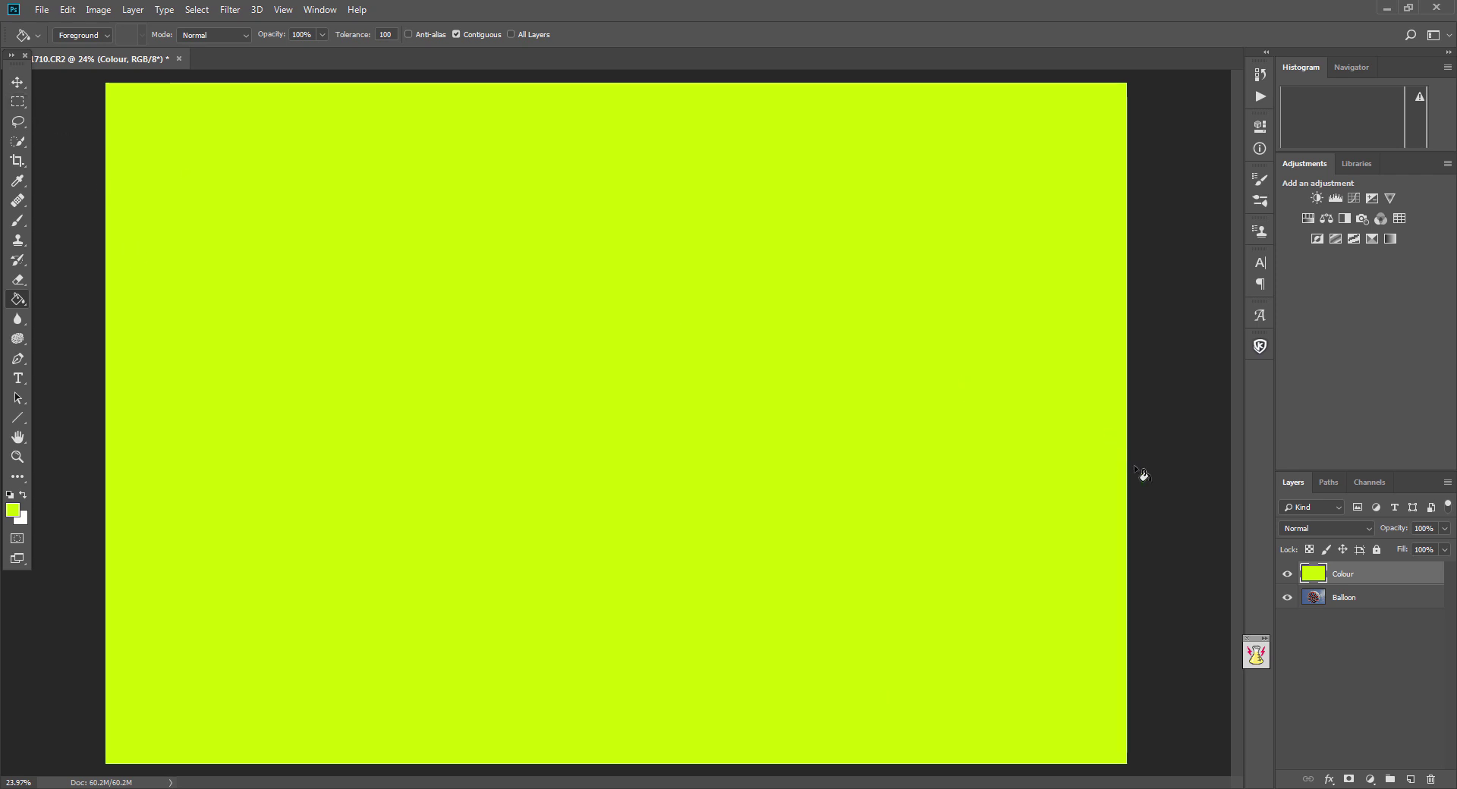
drag(1367, 575, 1367, 604)
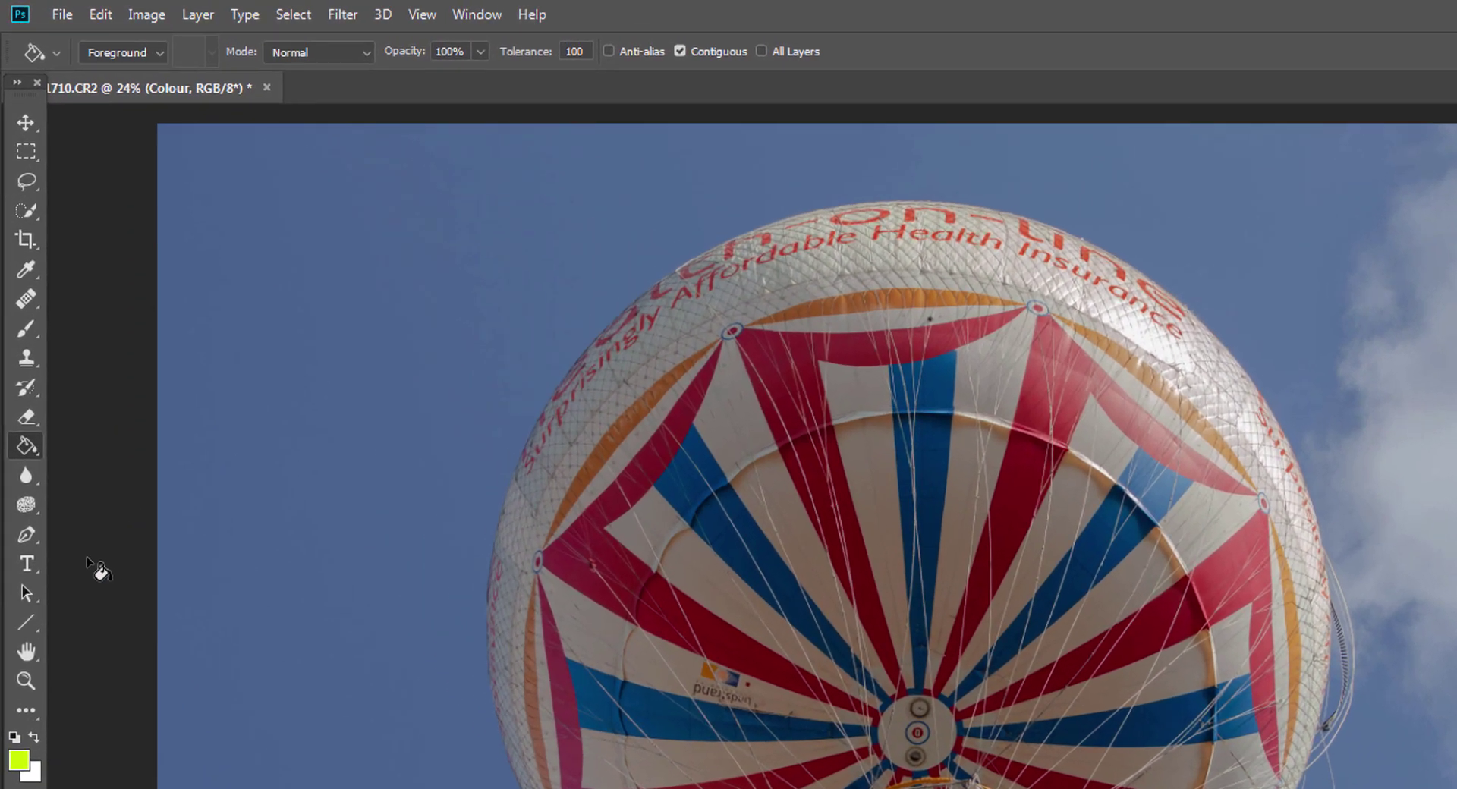
Select the Background Eraser Tool and set its brush size to 377 px.
click(27, 418)
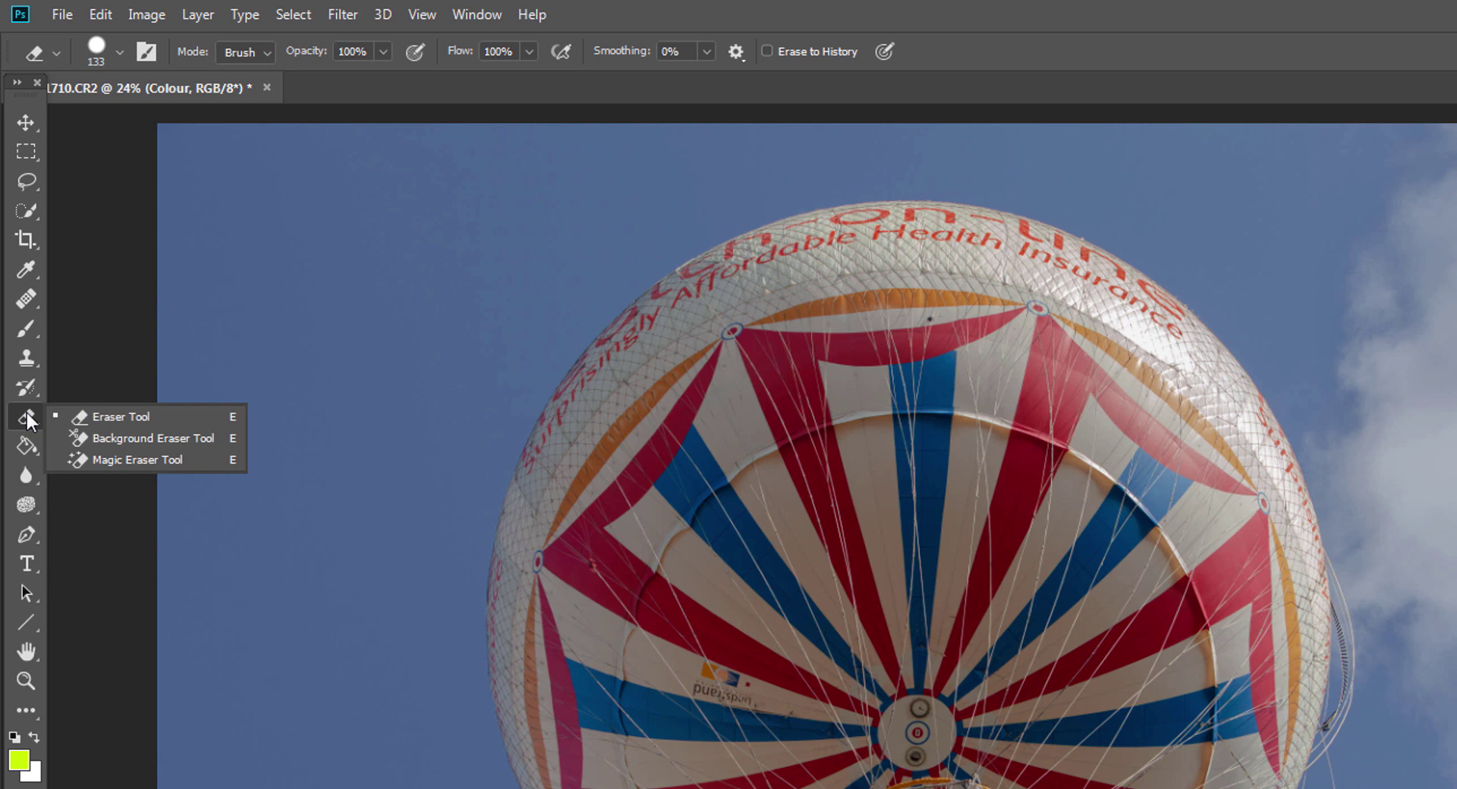
click(123, 440)
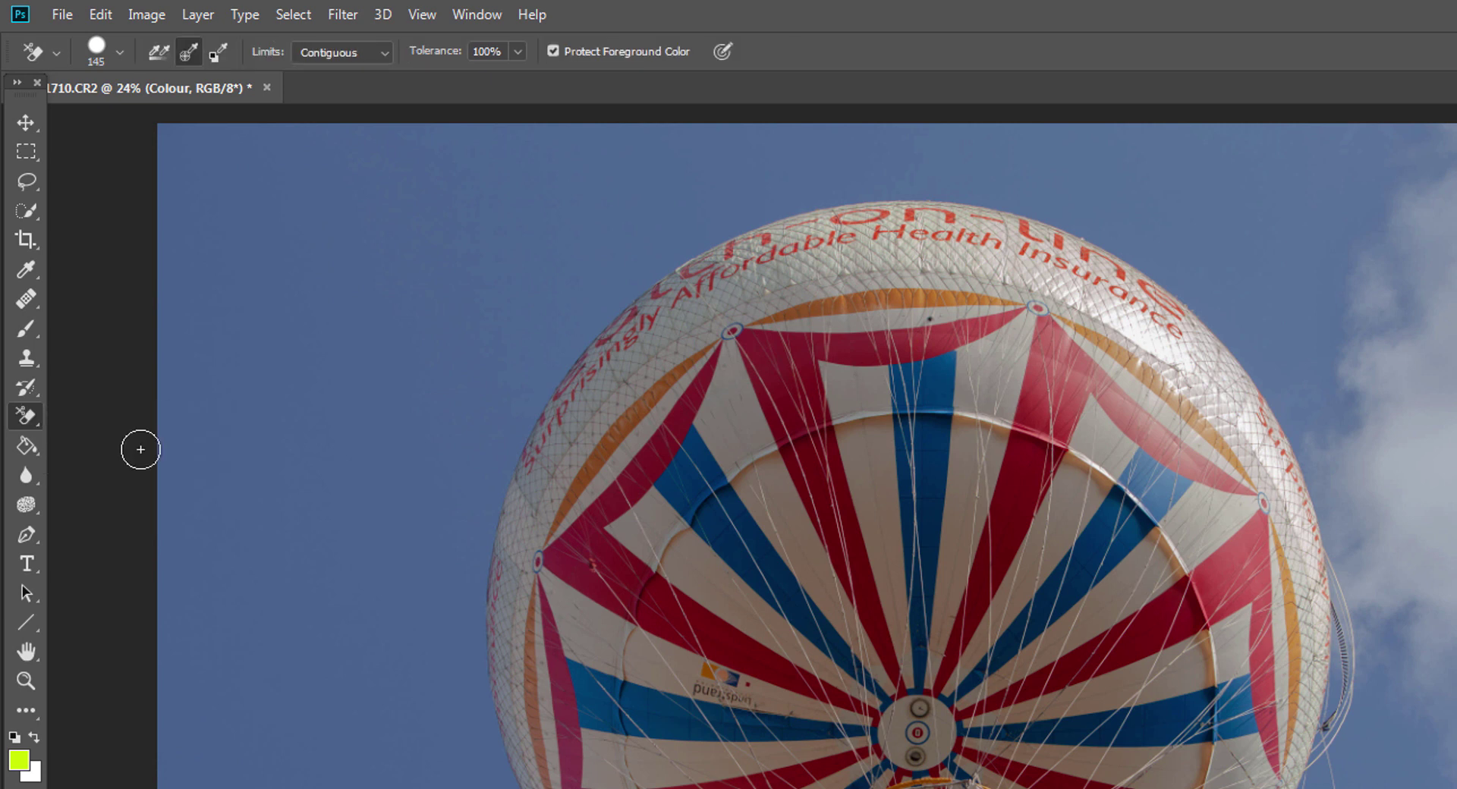
click(119, 54)
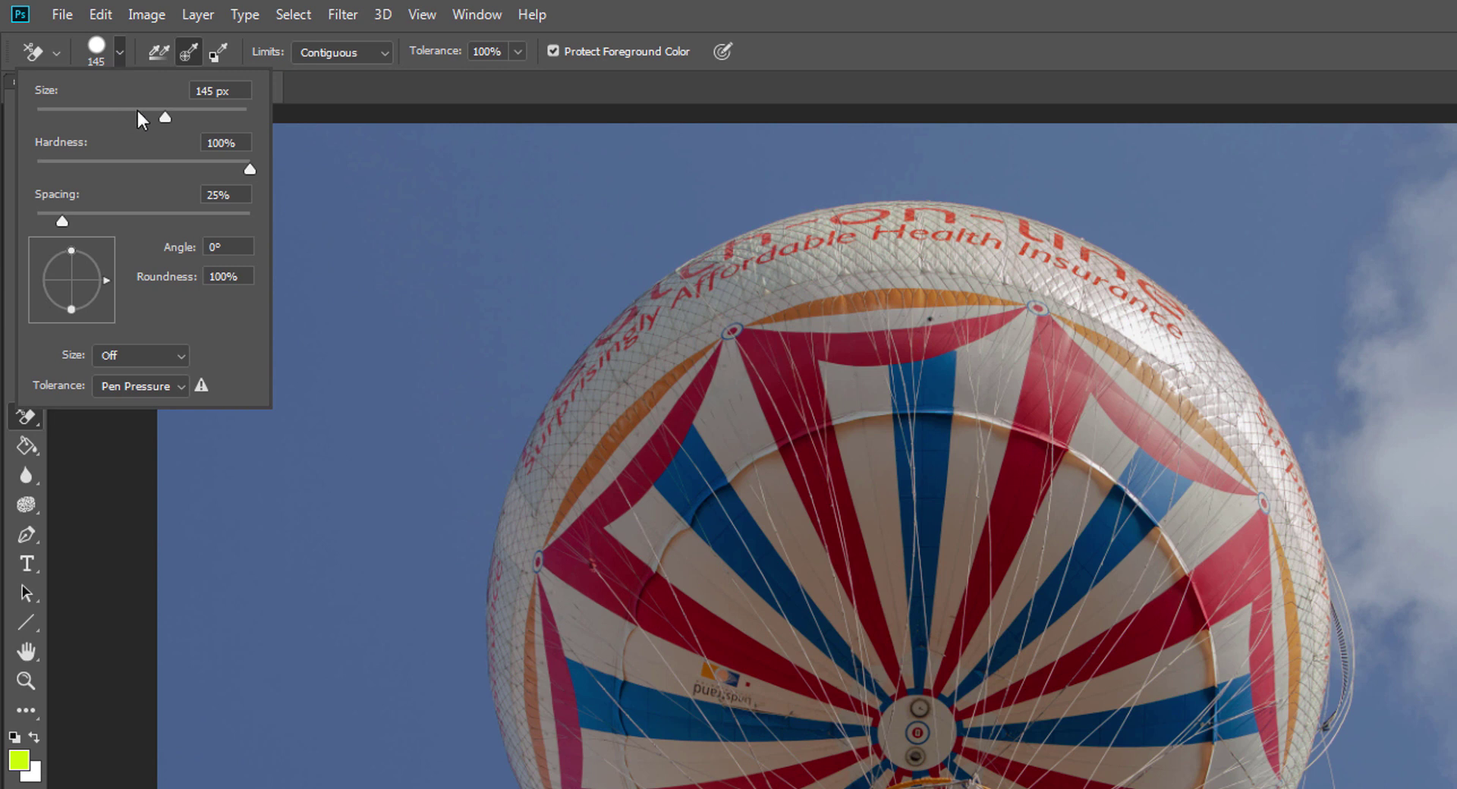
drag(230, 111, 214, 117)
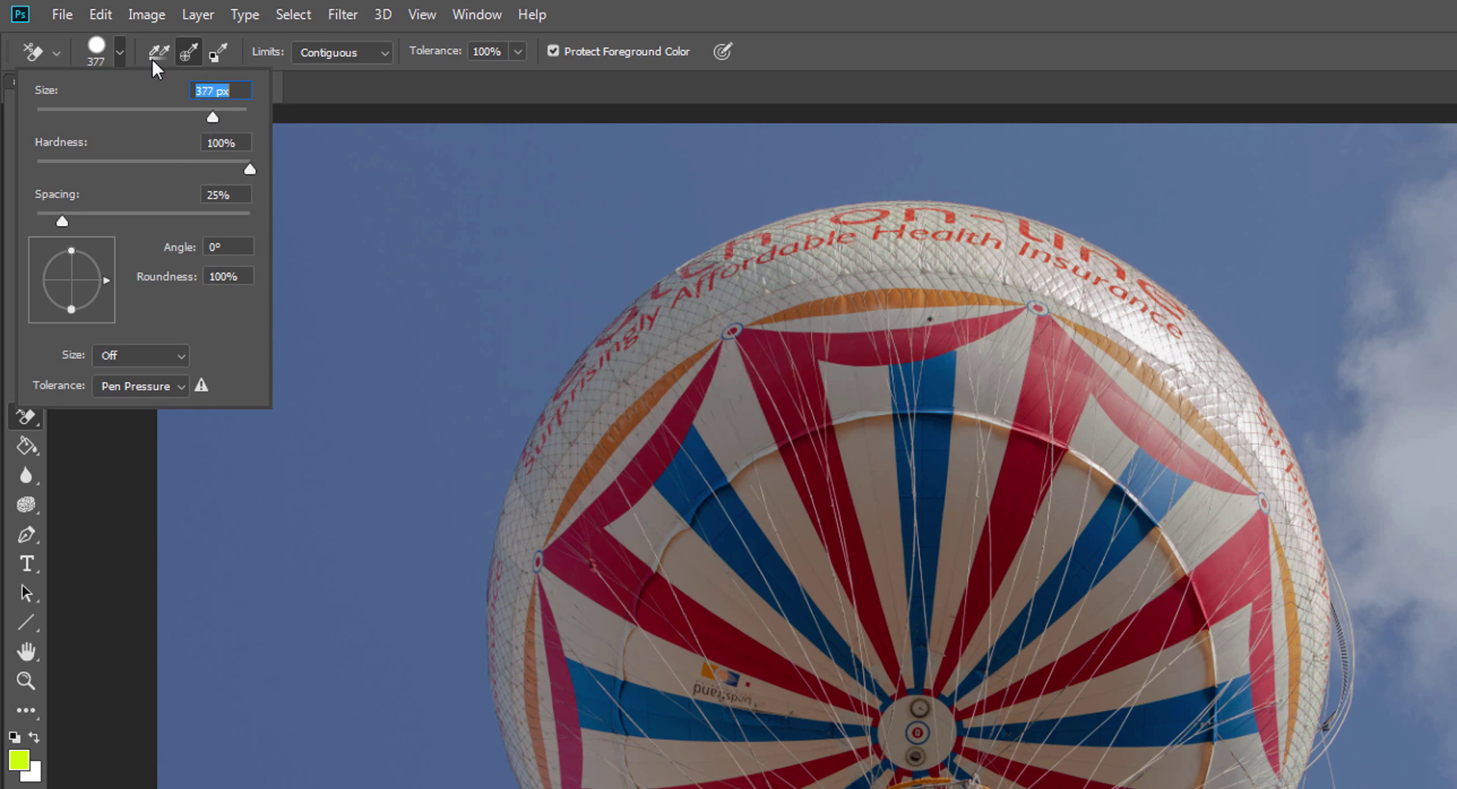
click(192, 50)
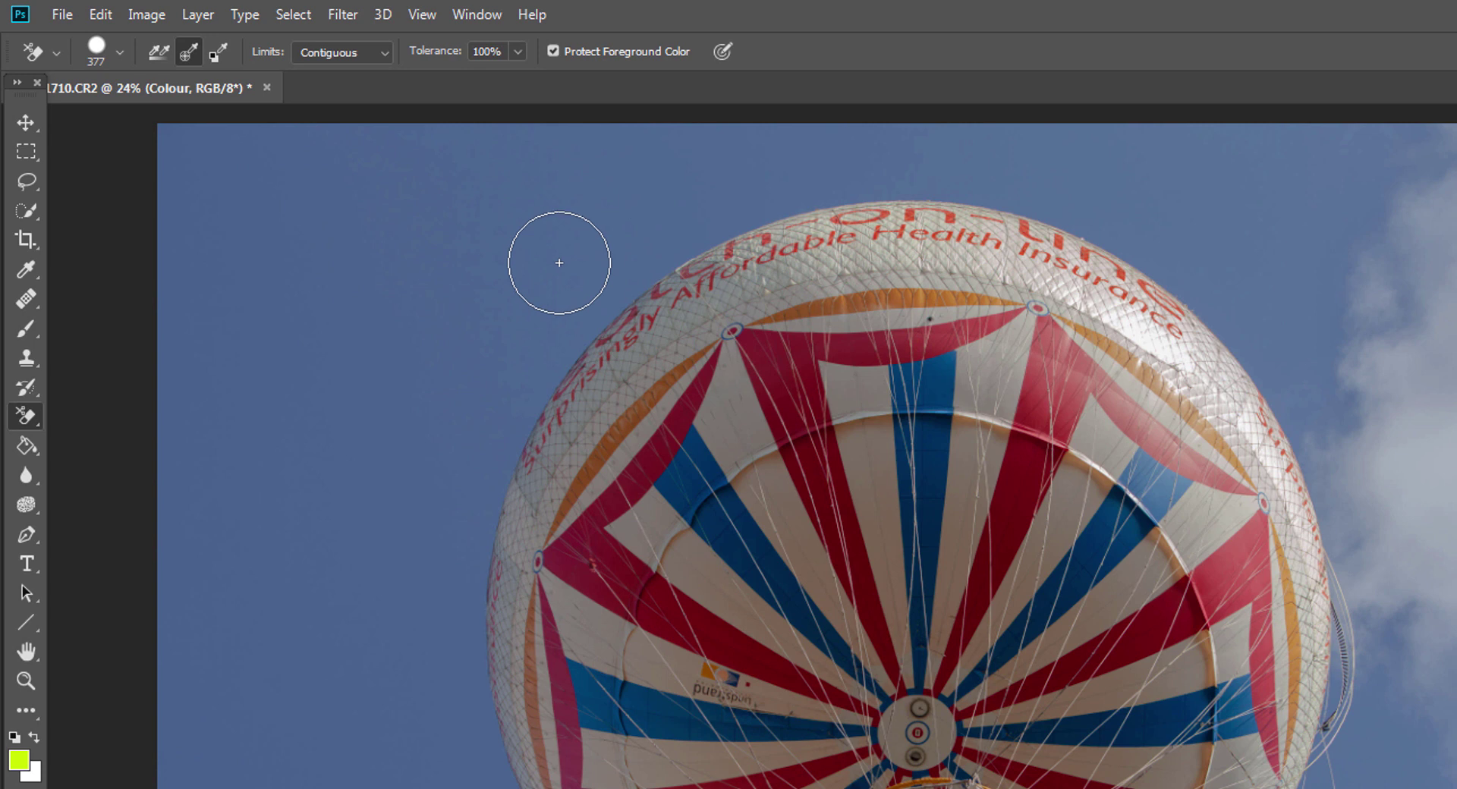
Set the eraser Limits to Contiguous and Tolerance to 34%.
click(385, 53)
click(362, 92)
click(516, 51)
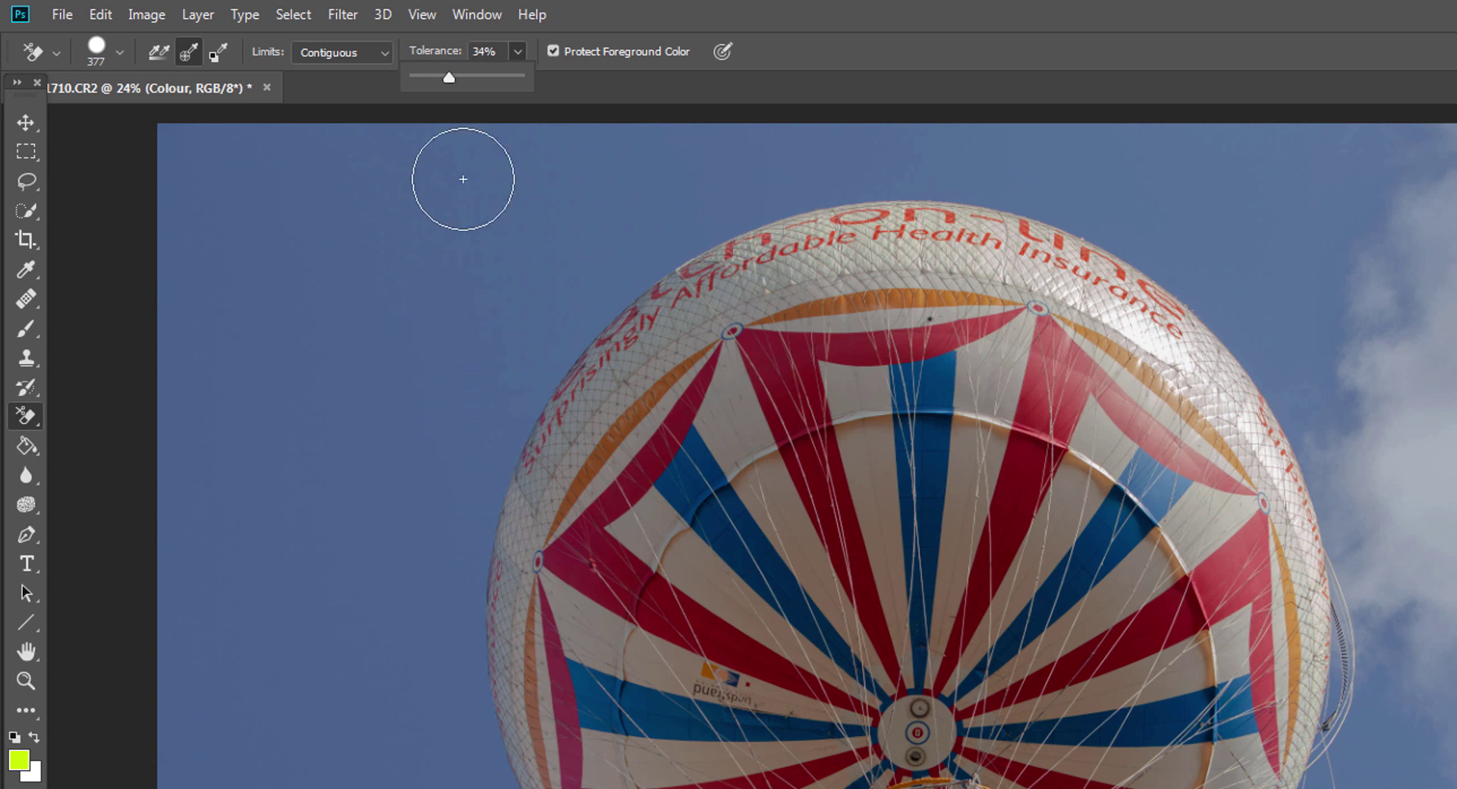
Zoom in on the balloon and make the Balloon layer the erasing target.
click(188, 382)
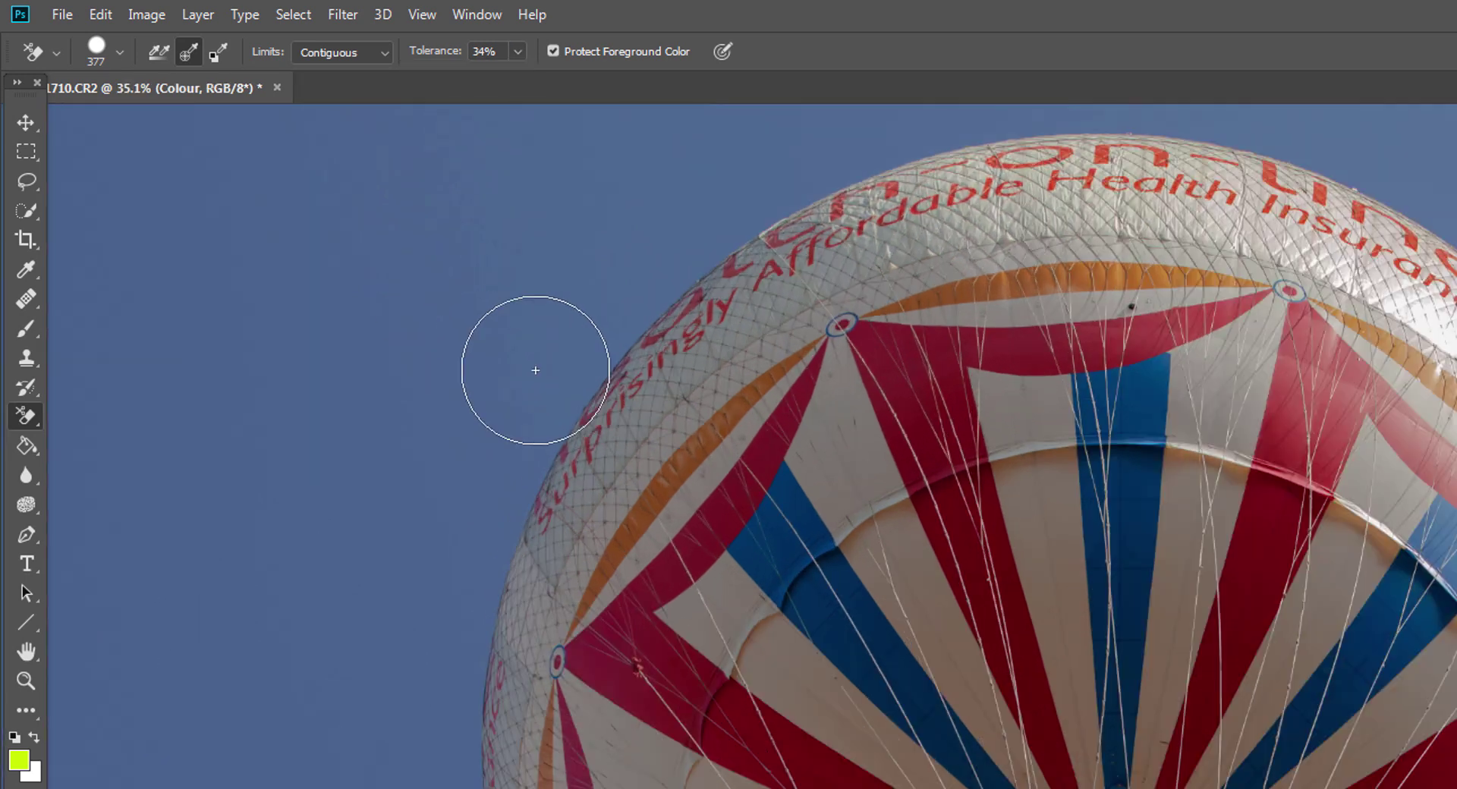
scroll(531, 364, up, 2)
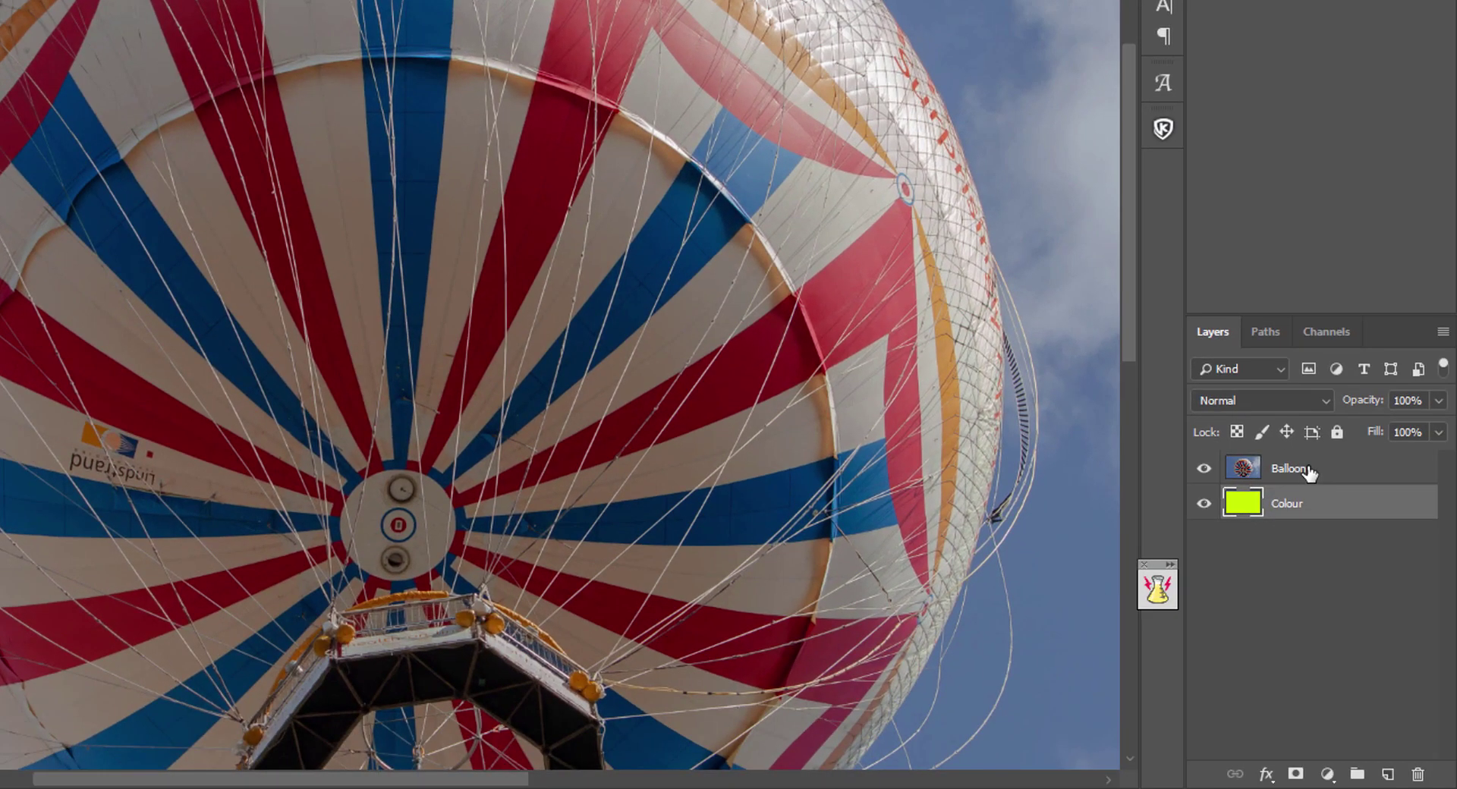
click(1308, 471)
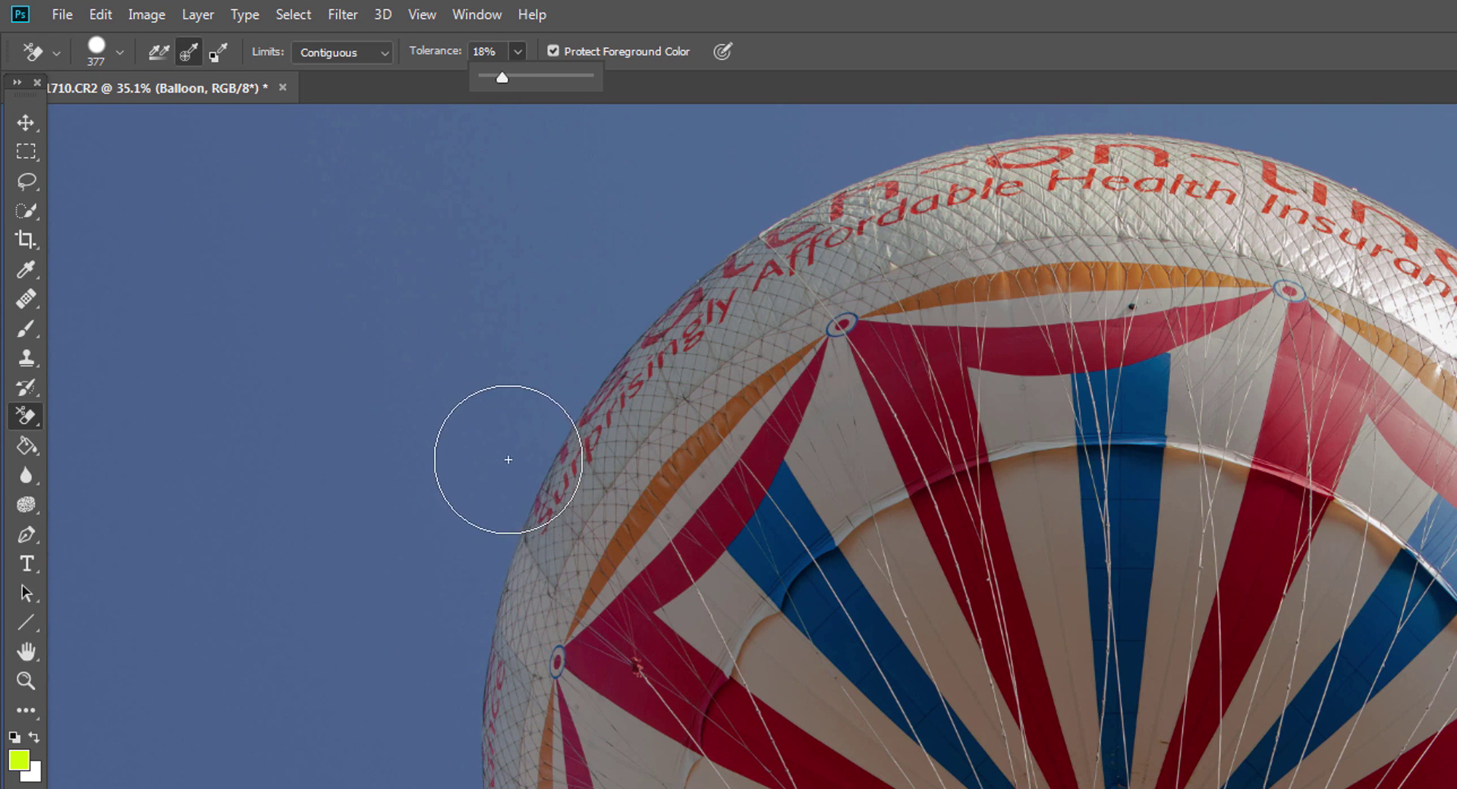
Erase the sky along the balloon's upper and left edges.
mouse_move(508, 459)
mouse_down()
mouse_move(637, 287)
mouse_move(758, 186)
mouse_move(603, 306)
mouse_move(509, 419)
mouse_move(466, 508)
mouse_move(426, 661)
mouse_move(423, 702)
mouse_move(461, 578)
mouse_move(465, 611)
mouse_move(493, 606)
mouse_move(440, 699)
mouse_up()
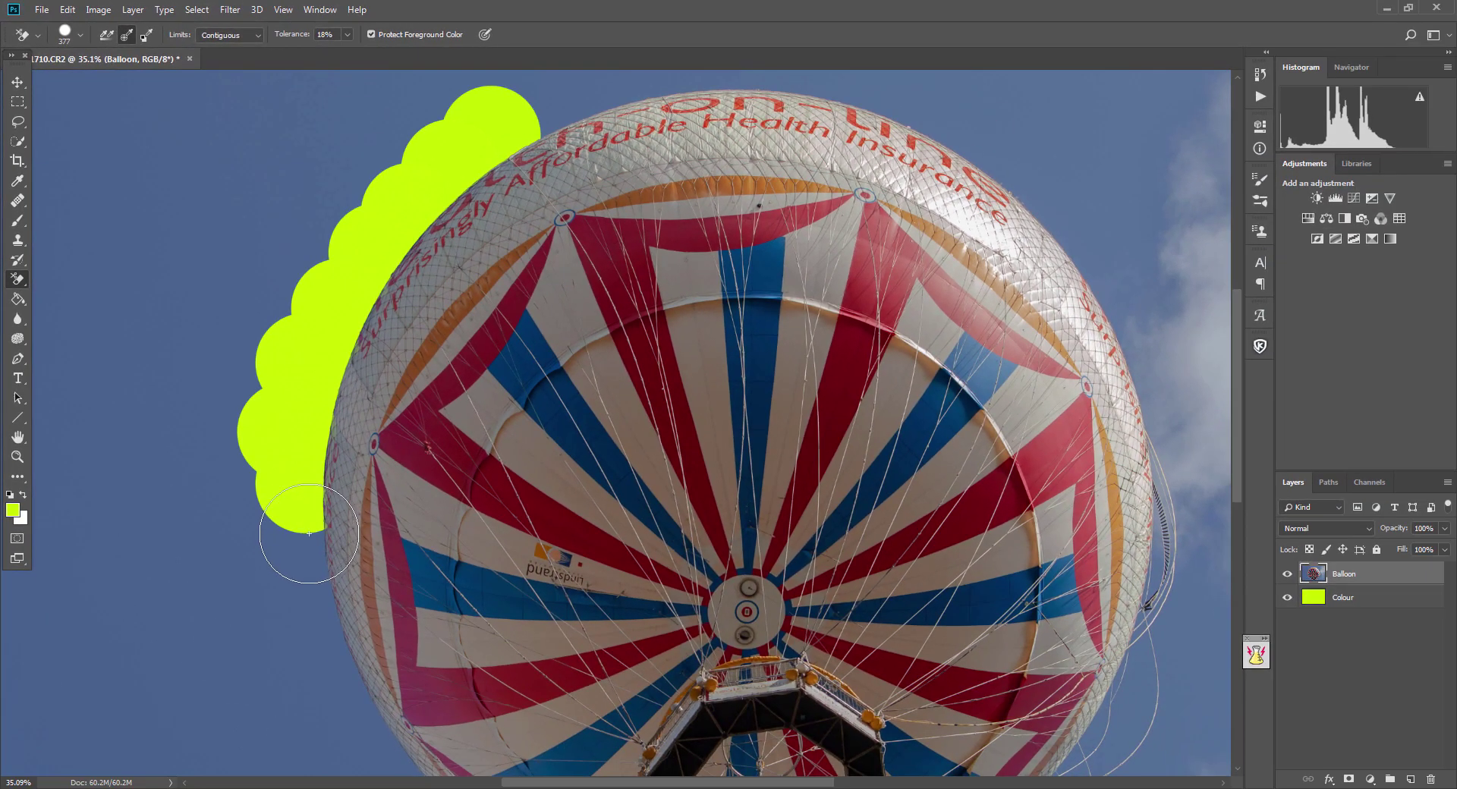
mouse_move(308, 533)
mouse_down()
mouse_move(336, 681)
mouse_move(254, 538)
mouse_move(247, 362)
mouse_move(357, 178)
mouse_move(420, 123)
mouse_move(488, 103)
mouse_up()
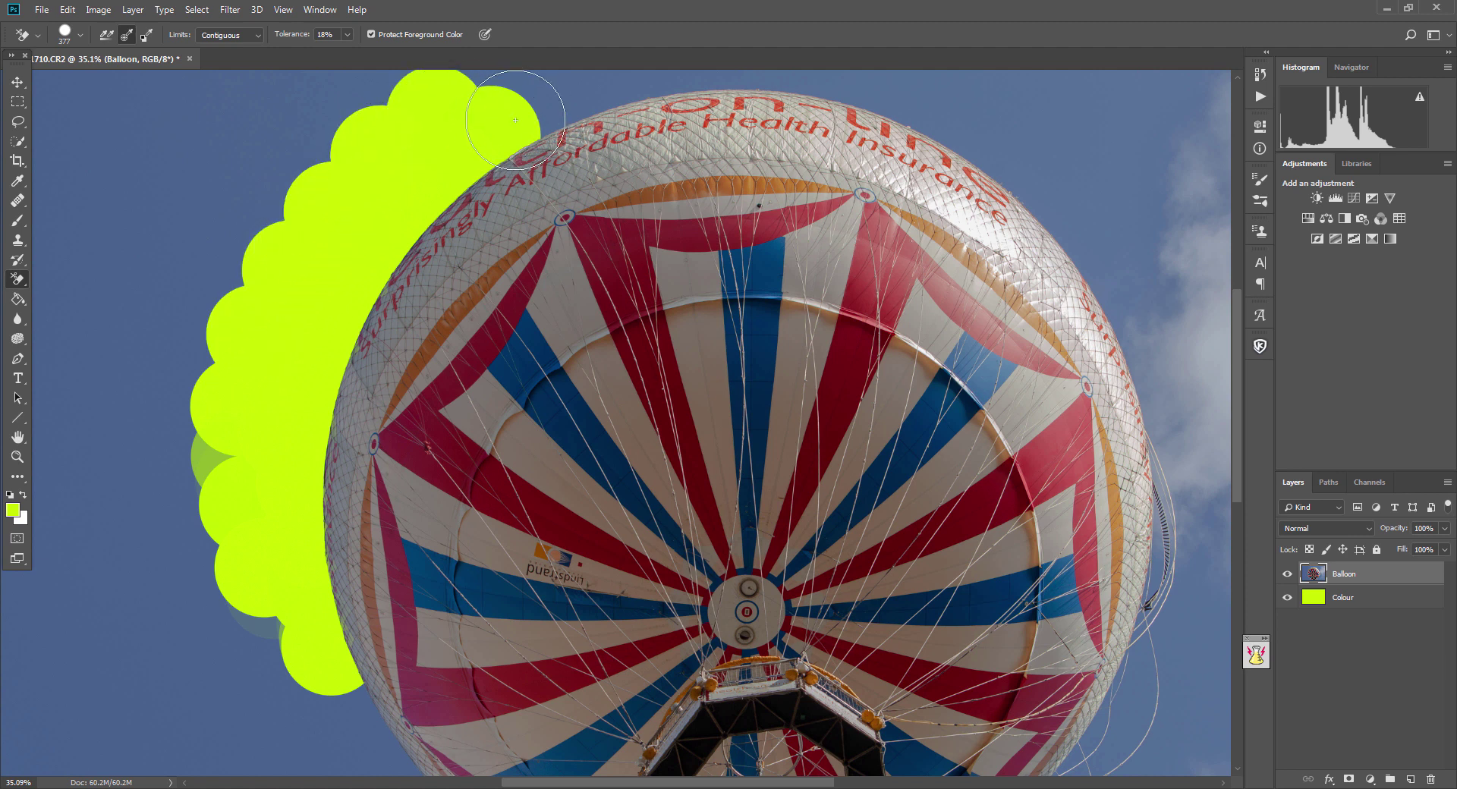
click(557, 106)
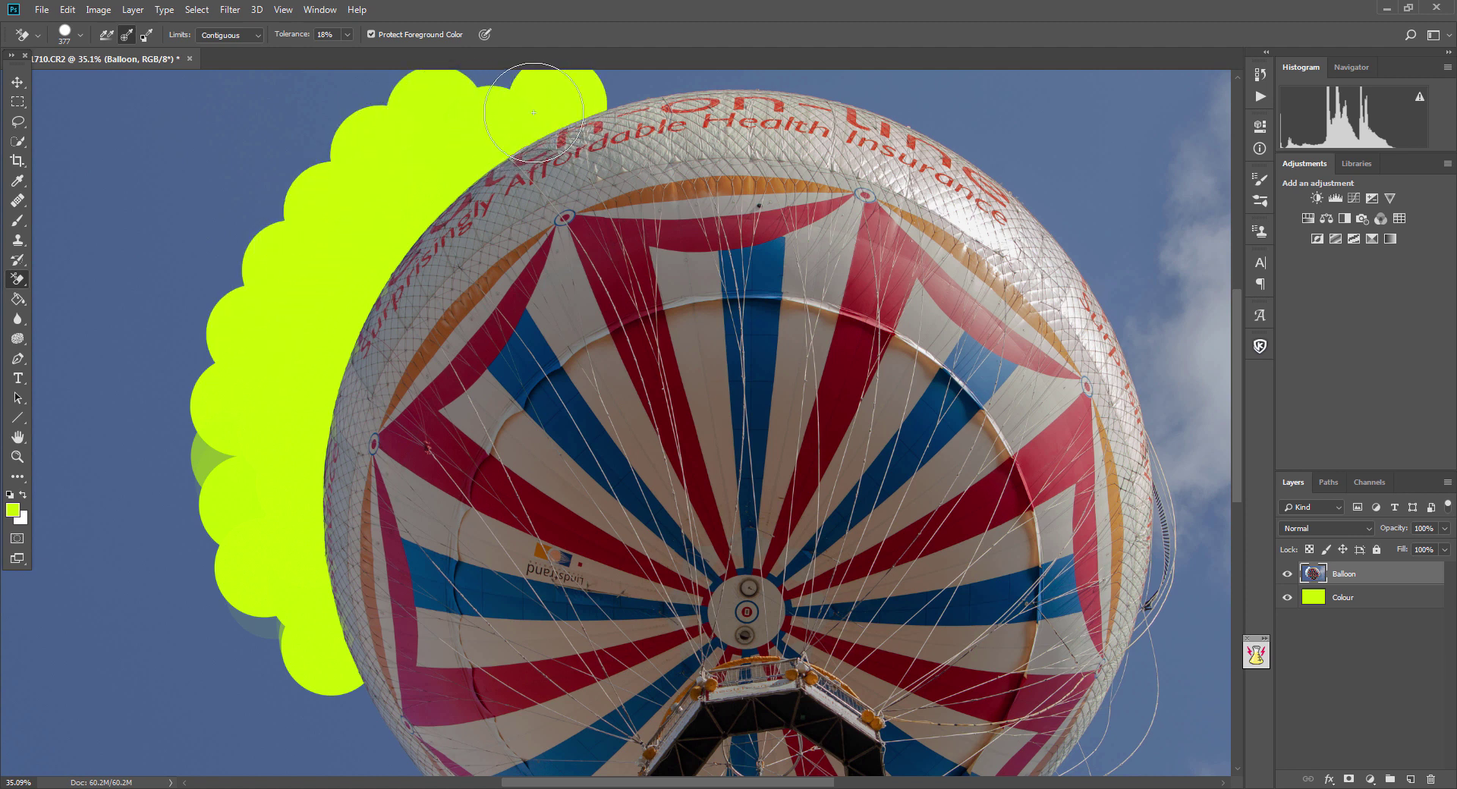
click(619, 76)
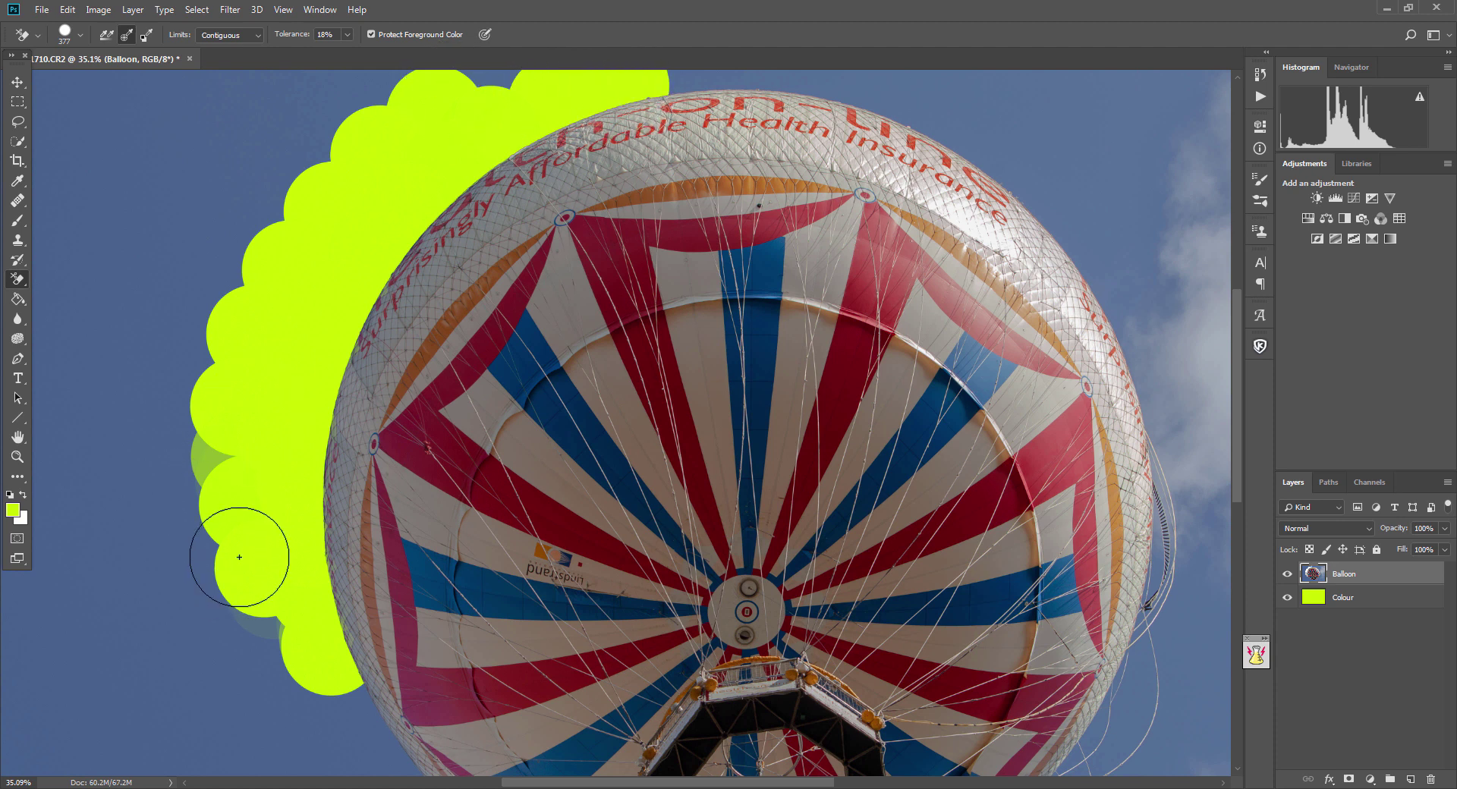
Pan down and erase the sky along the balloon's lower left edge.
drag(277, 650, 261, 478)
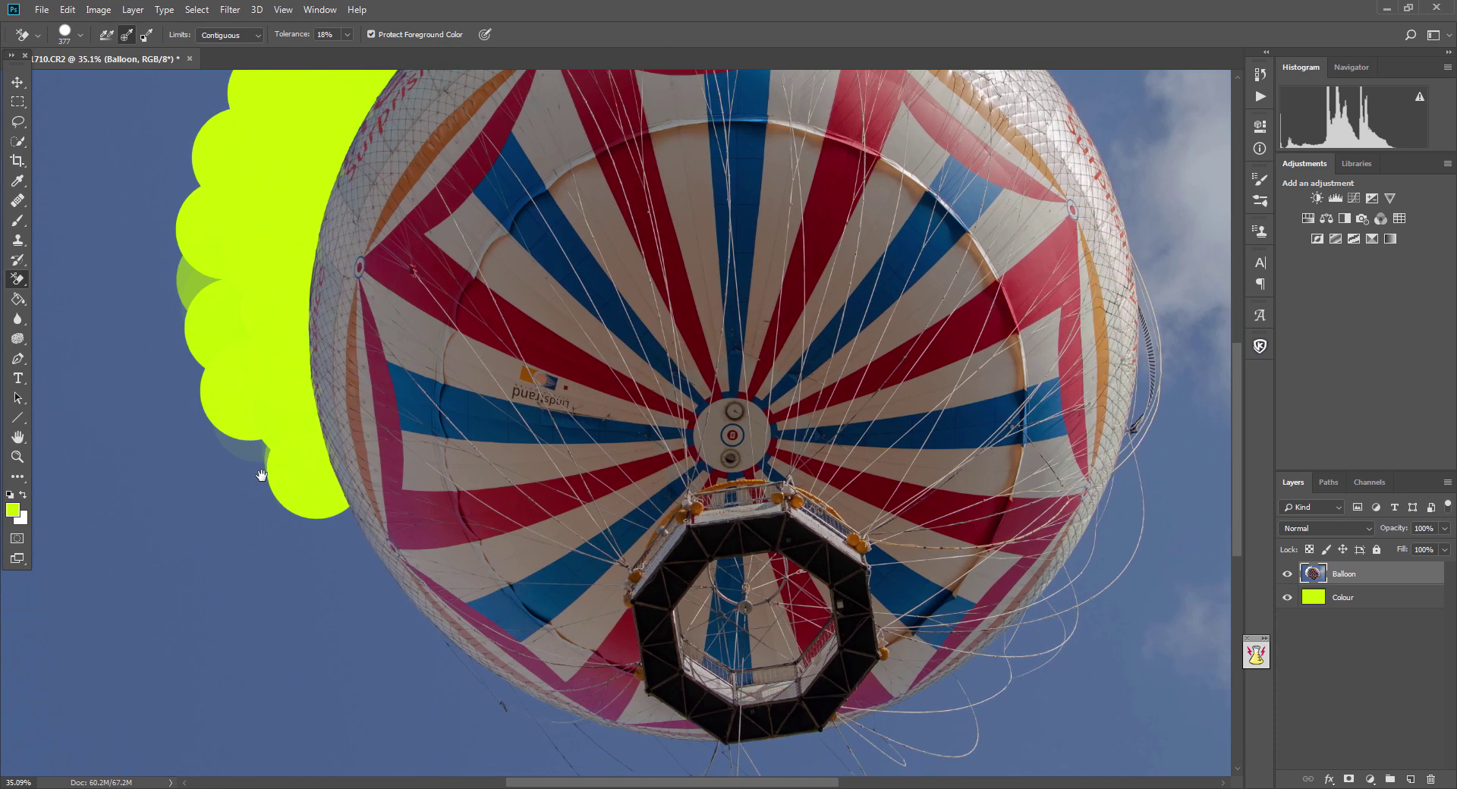
click(320, 536)
click(352, 601)
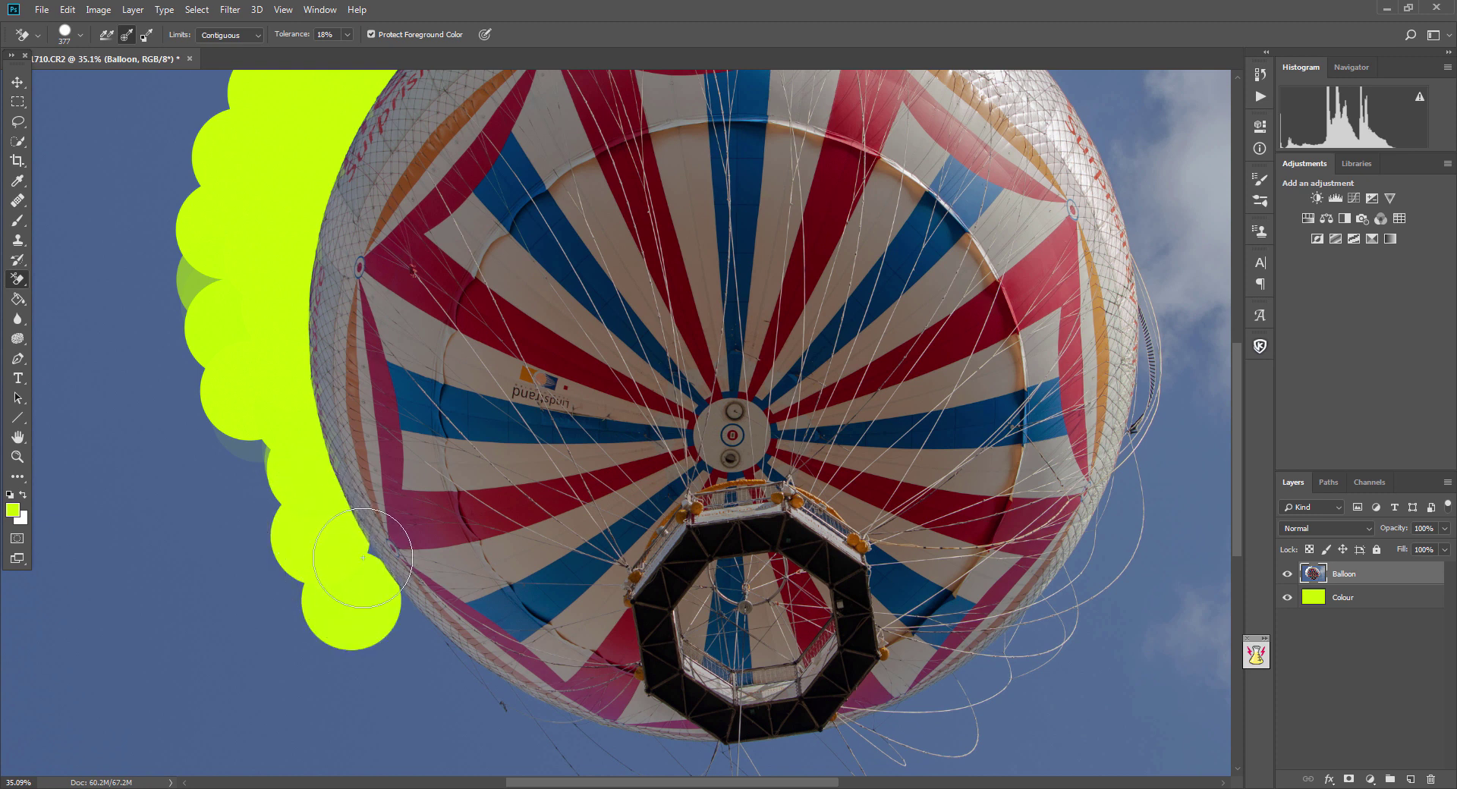
click(389, 597)
click(460, 704)
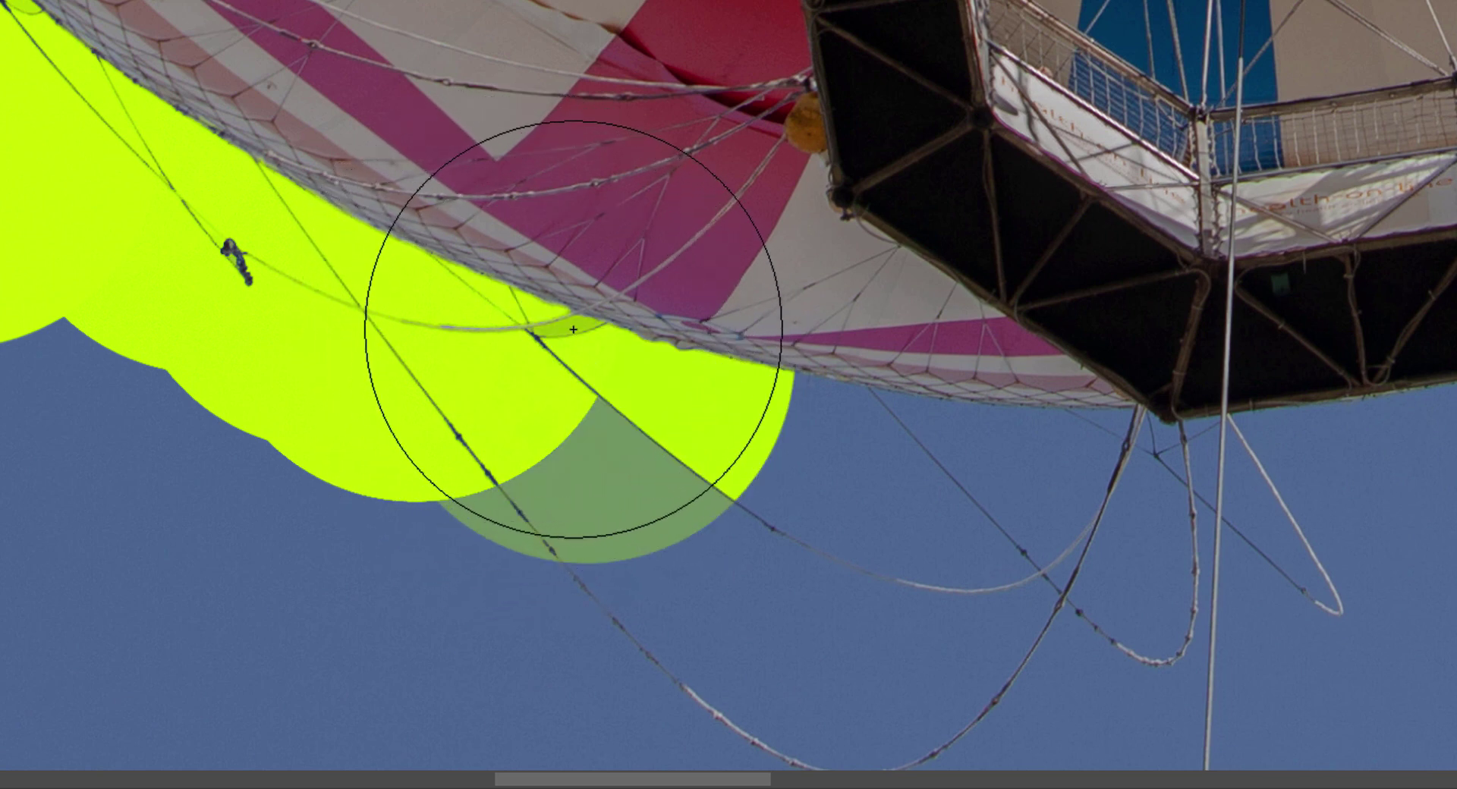
Erase the sky just below the balloon's underside.
click(612, 471)
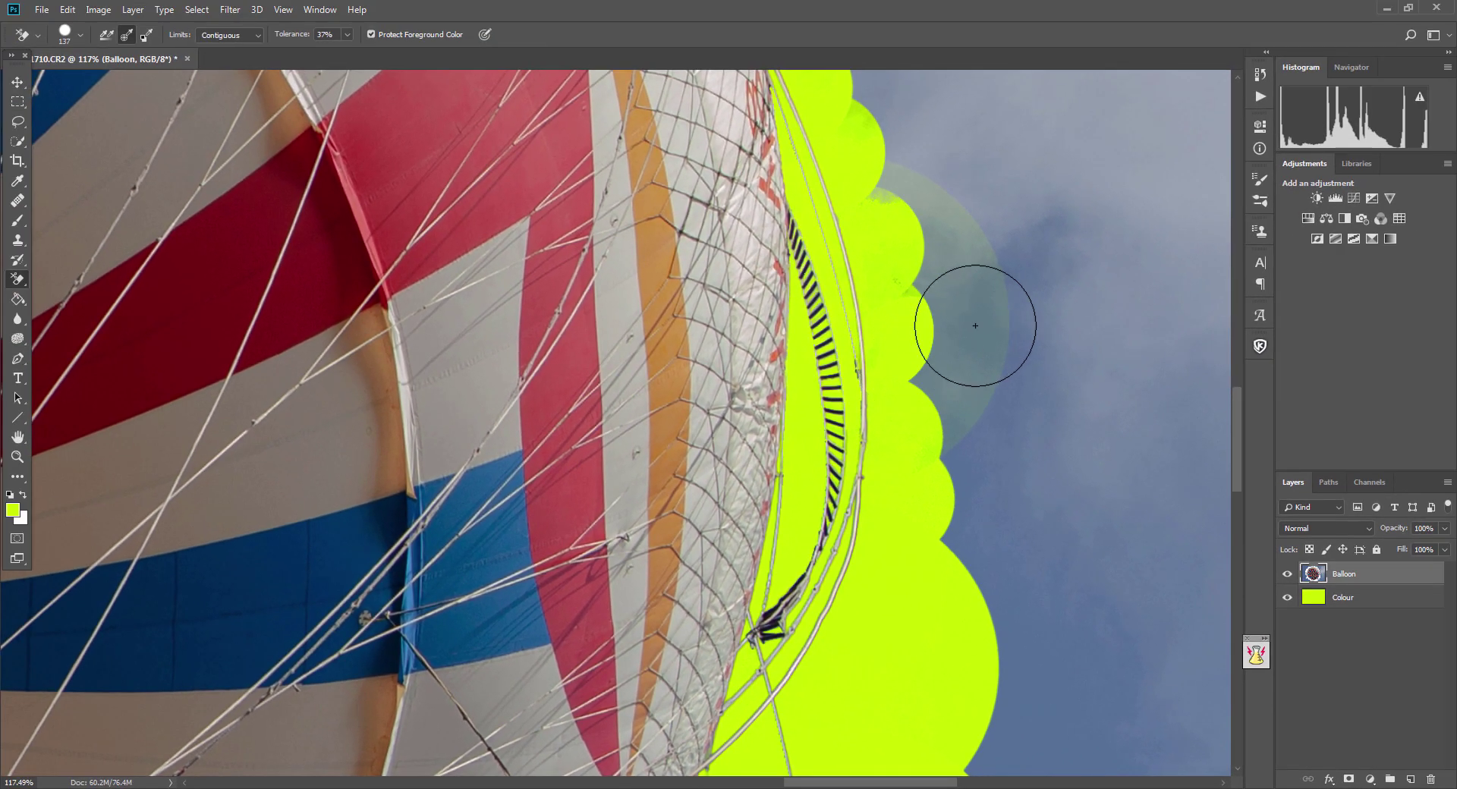
Erase the sky beside the balloon's right edge.
click(975, 325)
drag(938, 235, 913, 162)
click(945, 167)
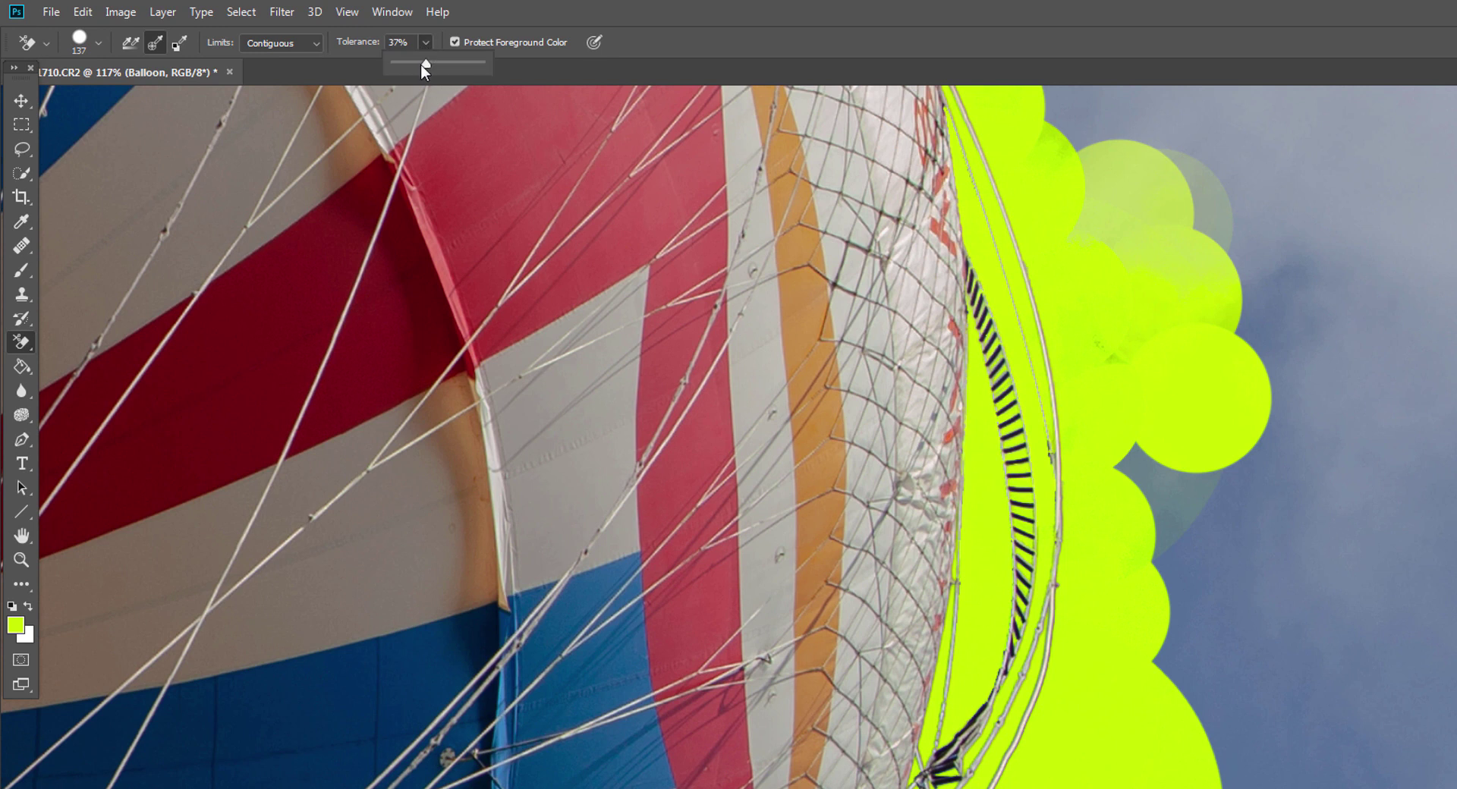
Raise the eraser tolerance to 58% and reduce the brush size to 74 px.
drag(438, 60, 444, 61)
scroll(1186, 433, down, 1)
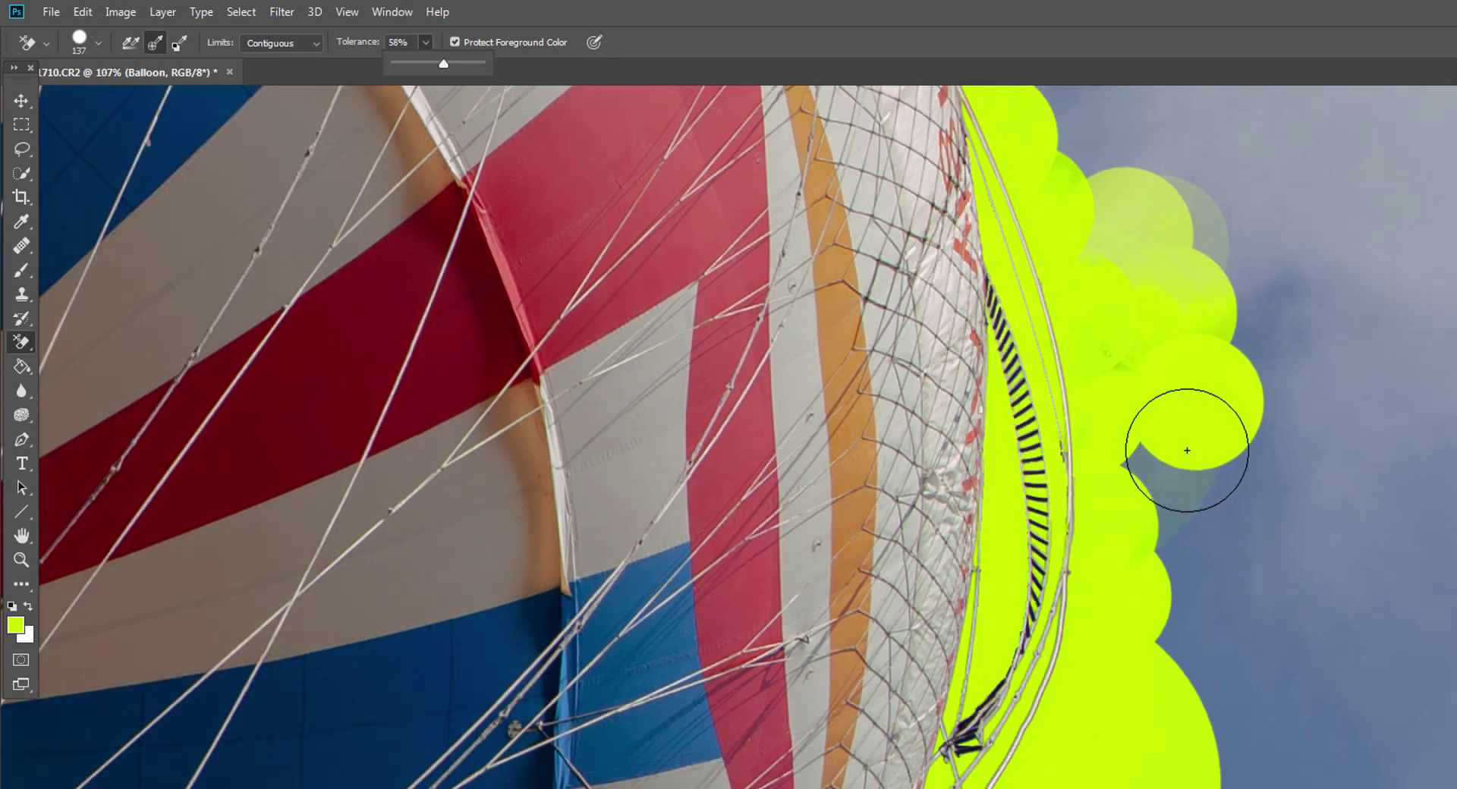
scroll(316, 212, up, 2)
click(73, 49)
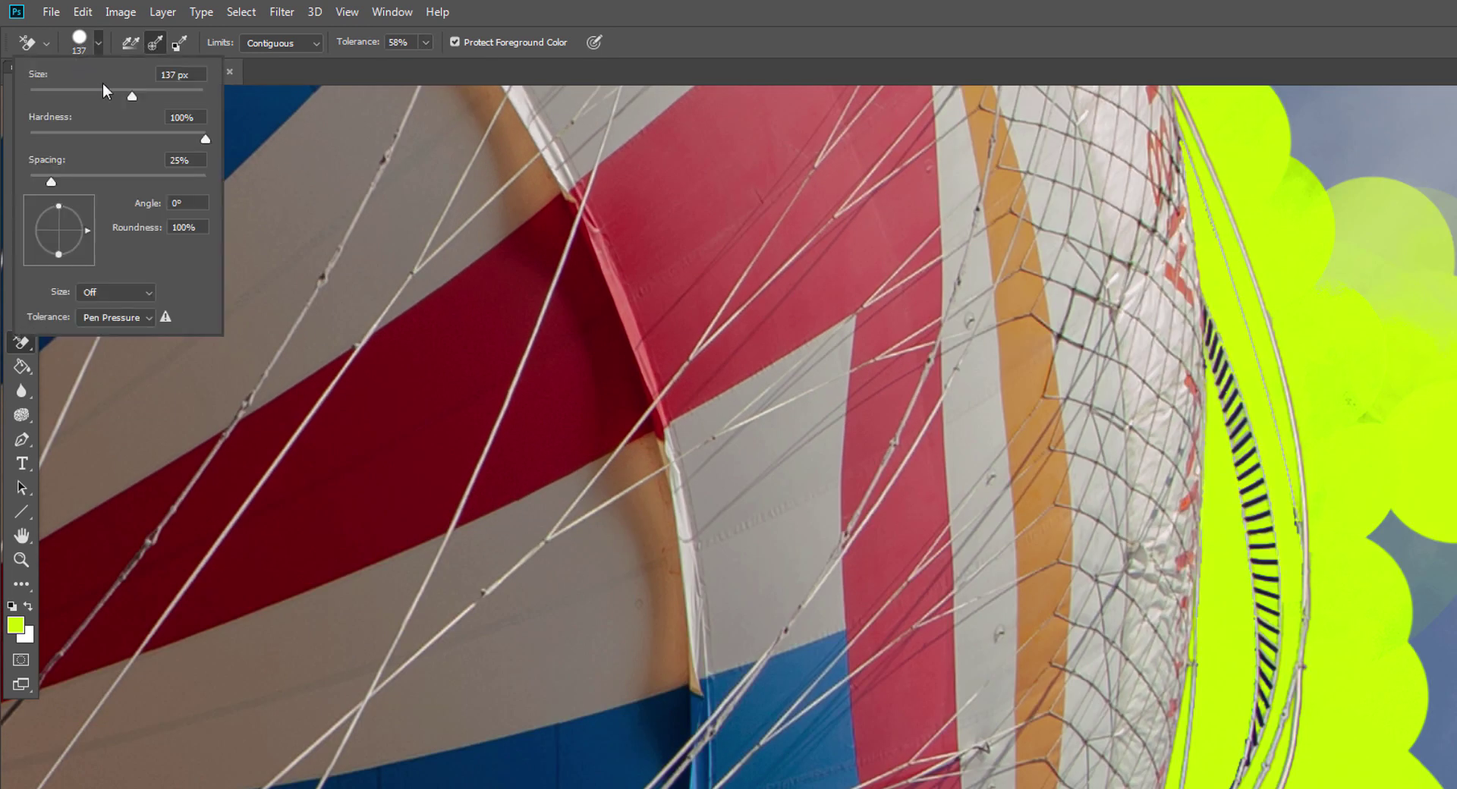
drag(93, 89, 92, 89)
click(1372, 422)
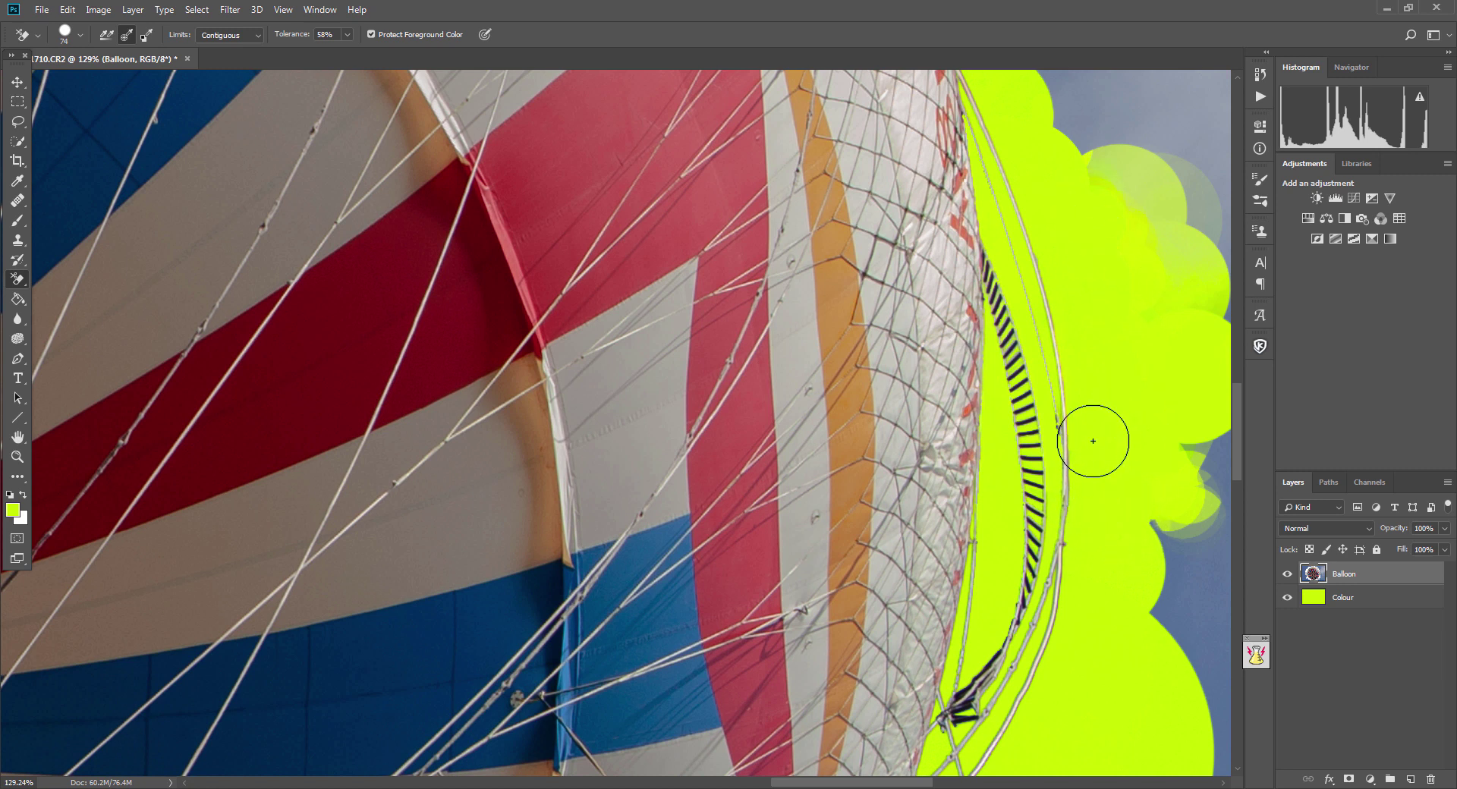
Pan to the sail's top edge, erase a stroke there, then undo it.
drag(1143, 494, 1117, 375)
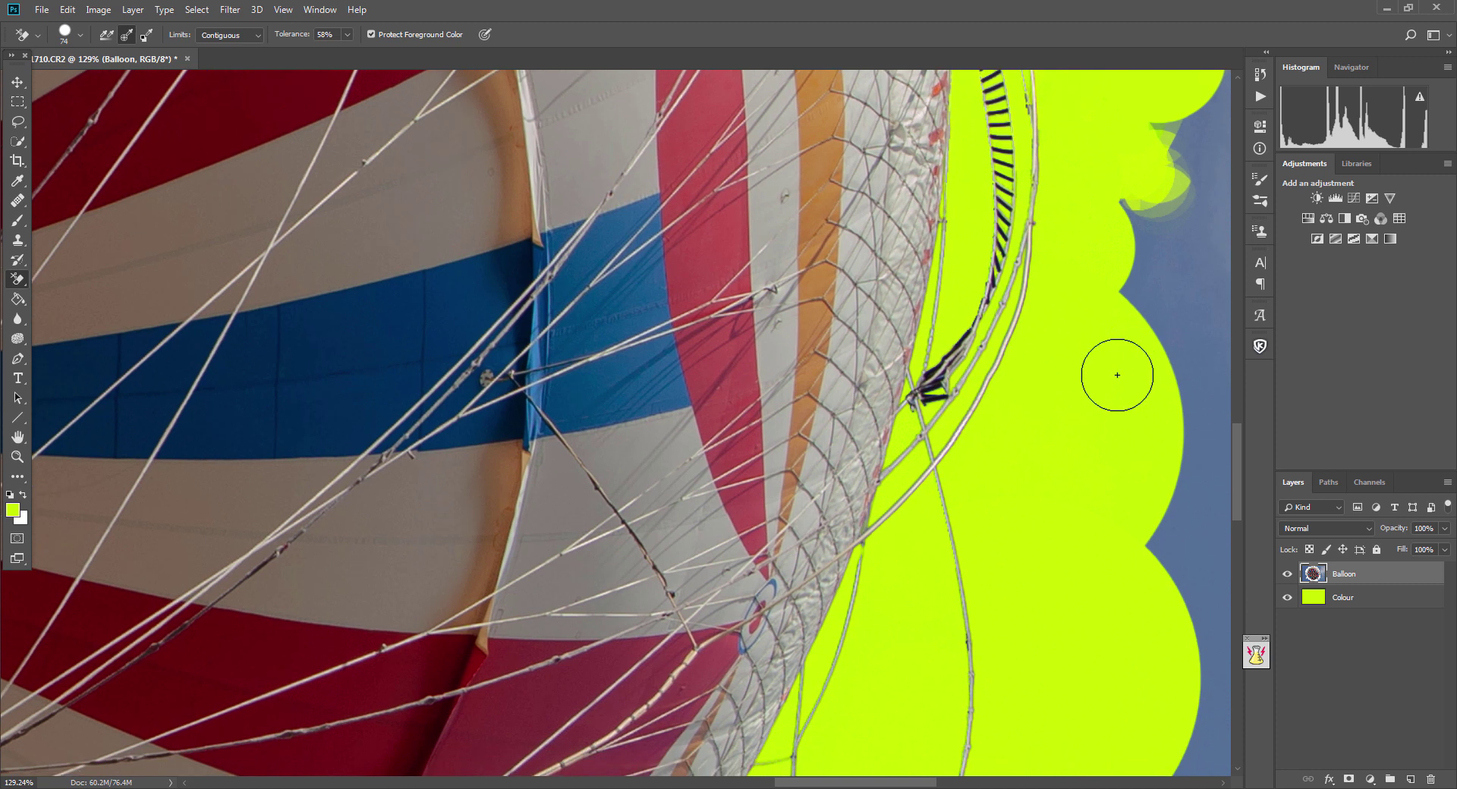
drag(1083, 295, 1087, 486)
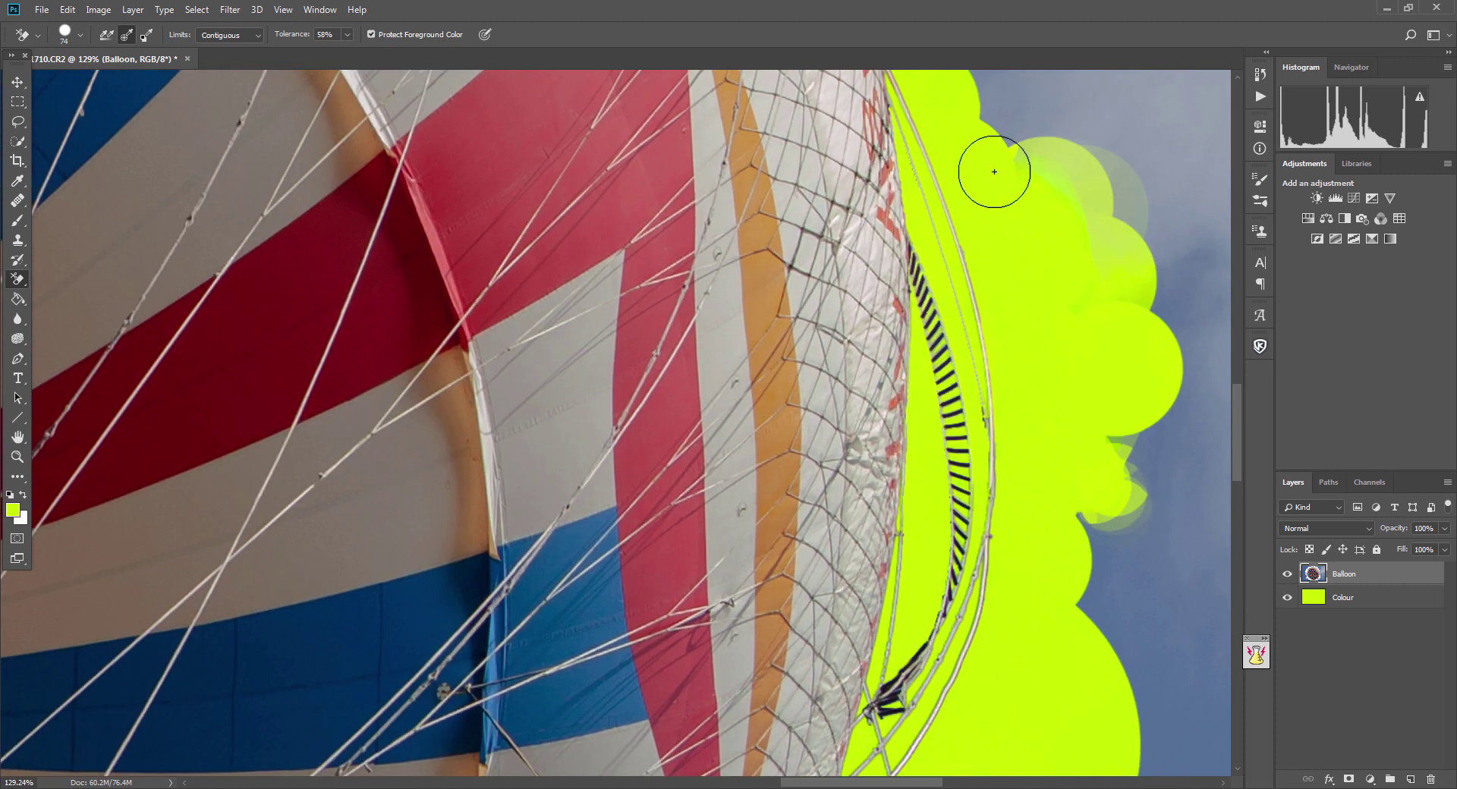
drag(994, 172, 1055, 361)
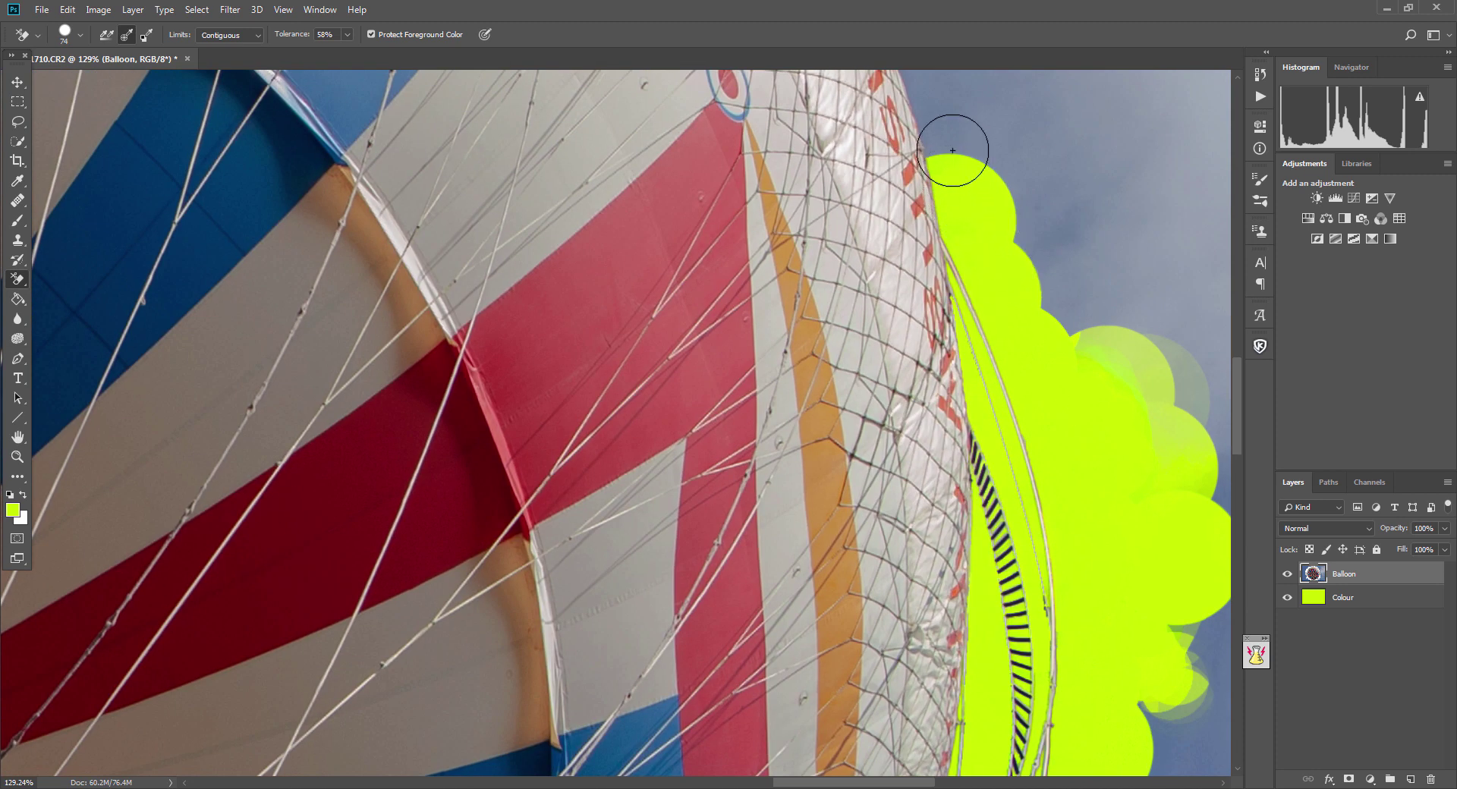
mouse_move(952, 151)
mouse_down()
mouse_move(950, 106)
mouse_move(987, 172)
mouse_up()
key(ctrl+z)
Erase the remaining sky patches beside the sail near the balloon's top.
click(971, 123)
drag(943, 145, 949, 130)
scroll(949, 129, up, 3)
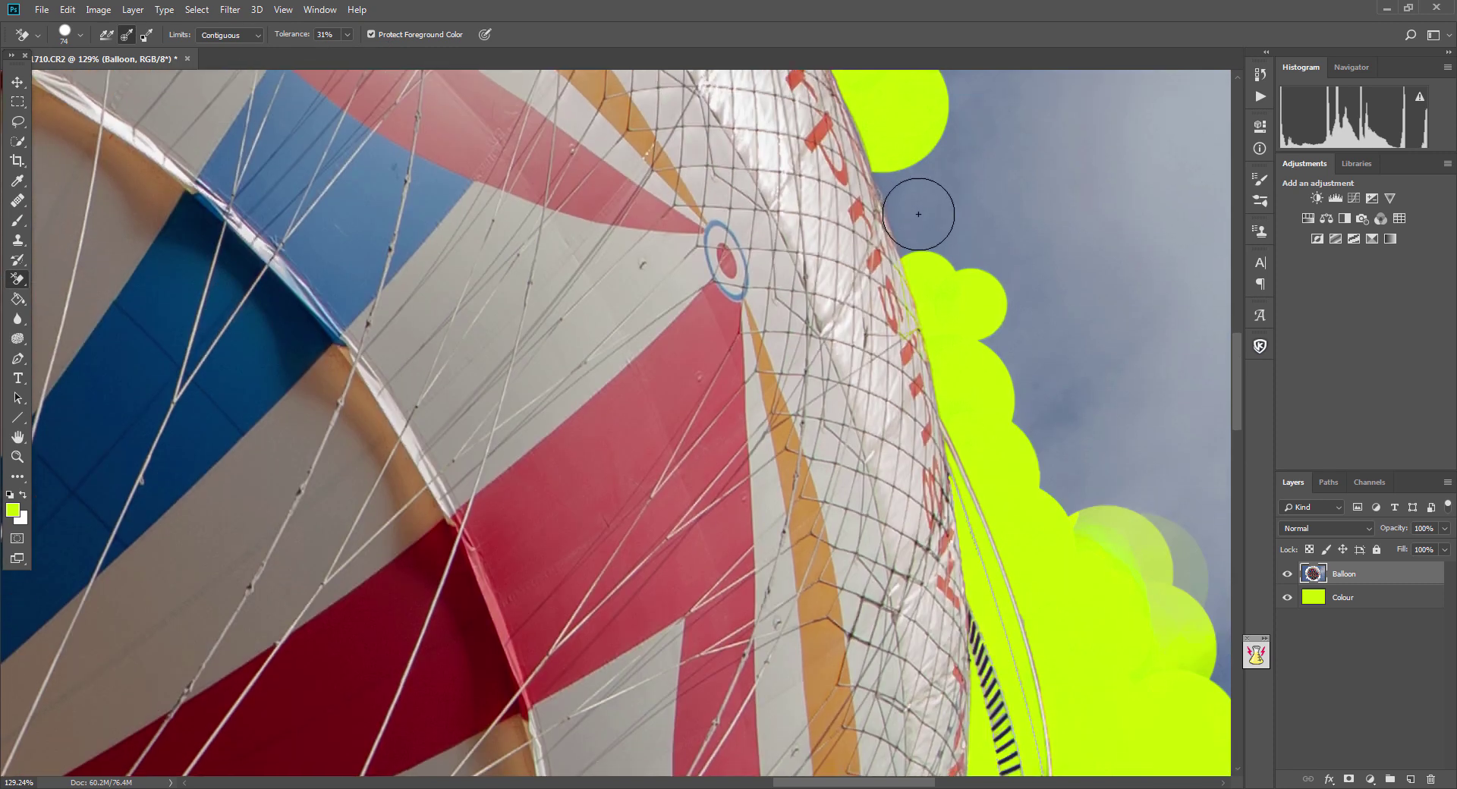
click(920, 200)
click(906, 179)
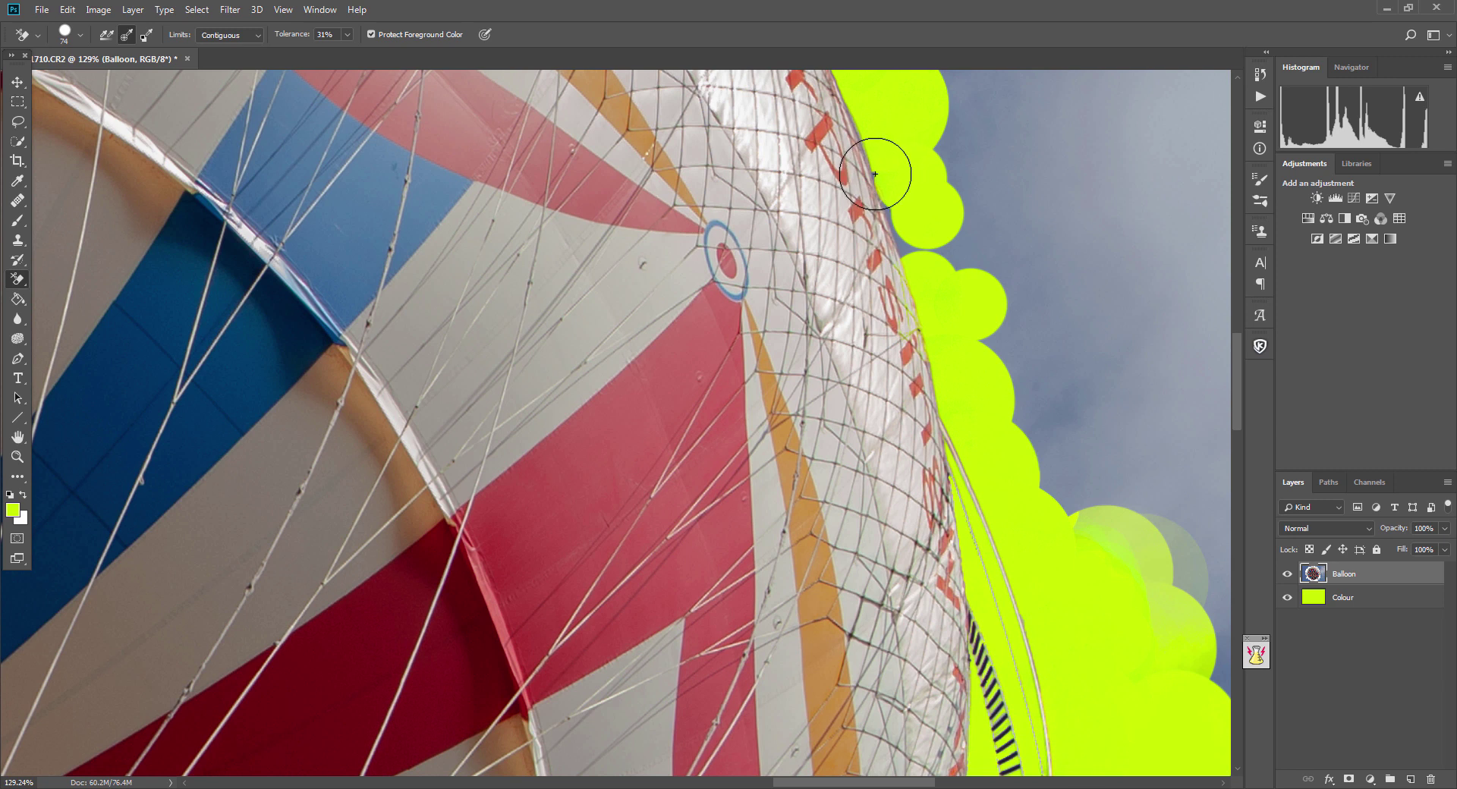
scroll(920, 179, up, 2)
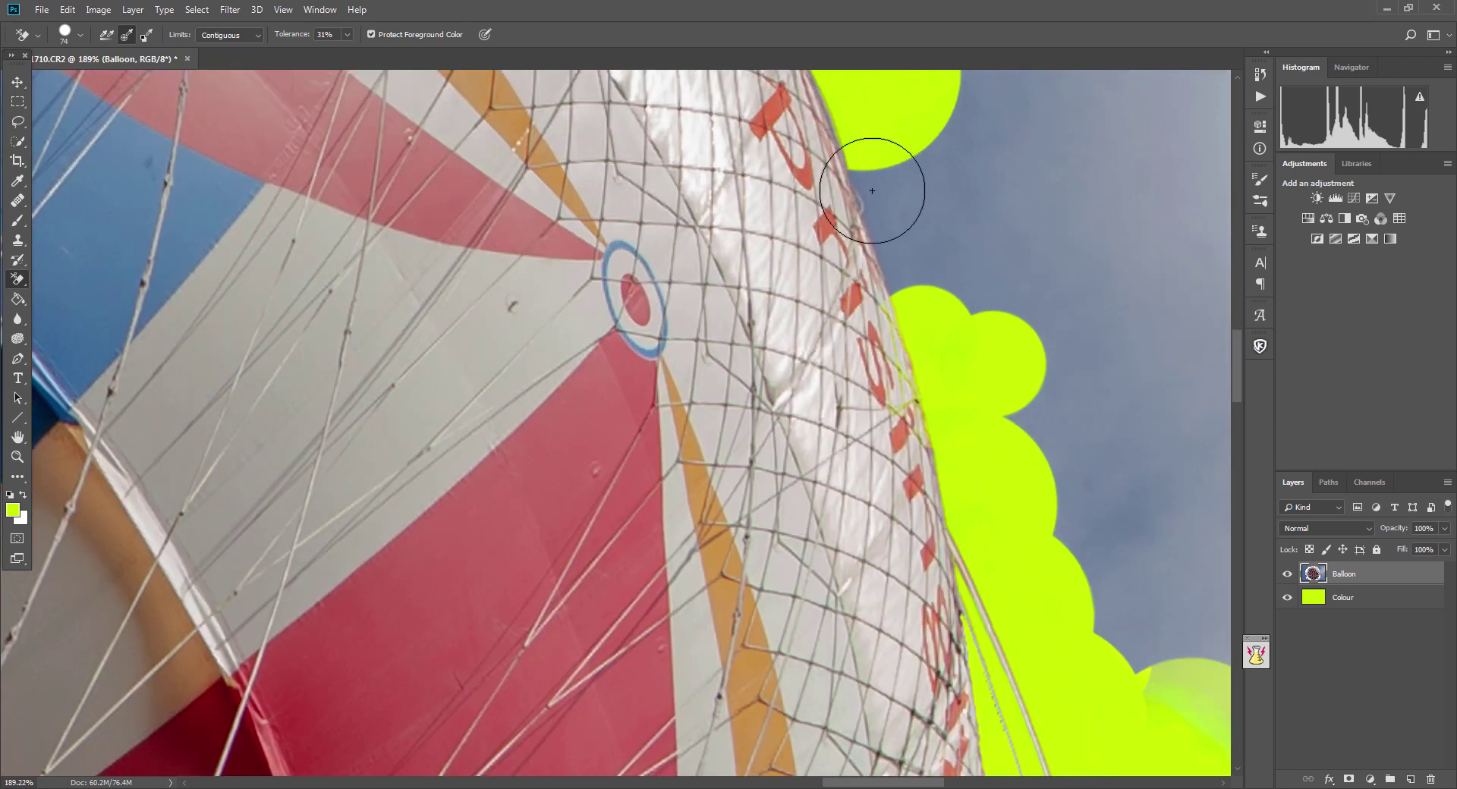
Shrink the brush to 35 px, erase along the upper and right edges, and raise tolerance to 95%.
click(80, 35)
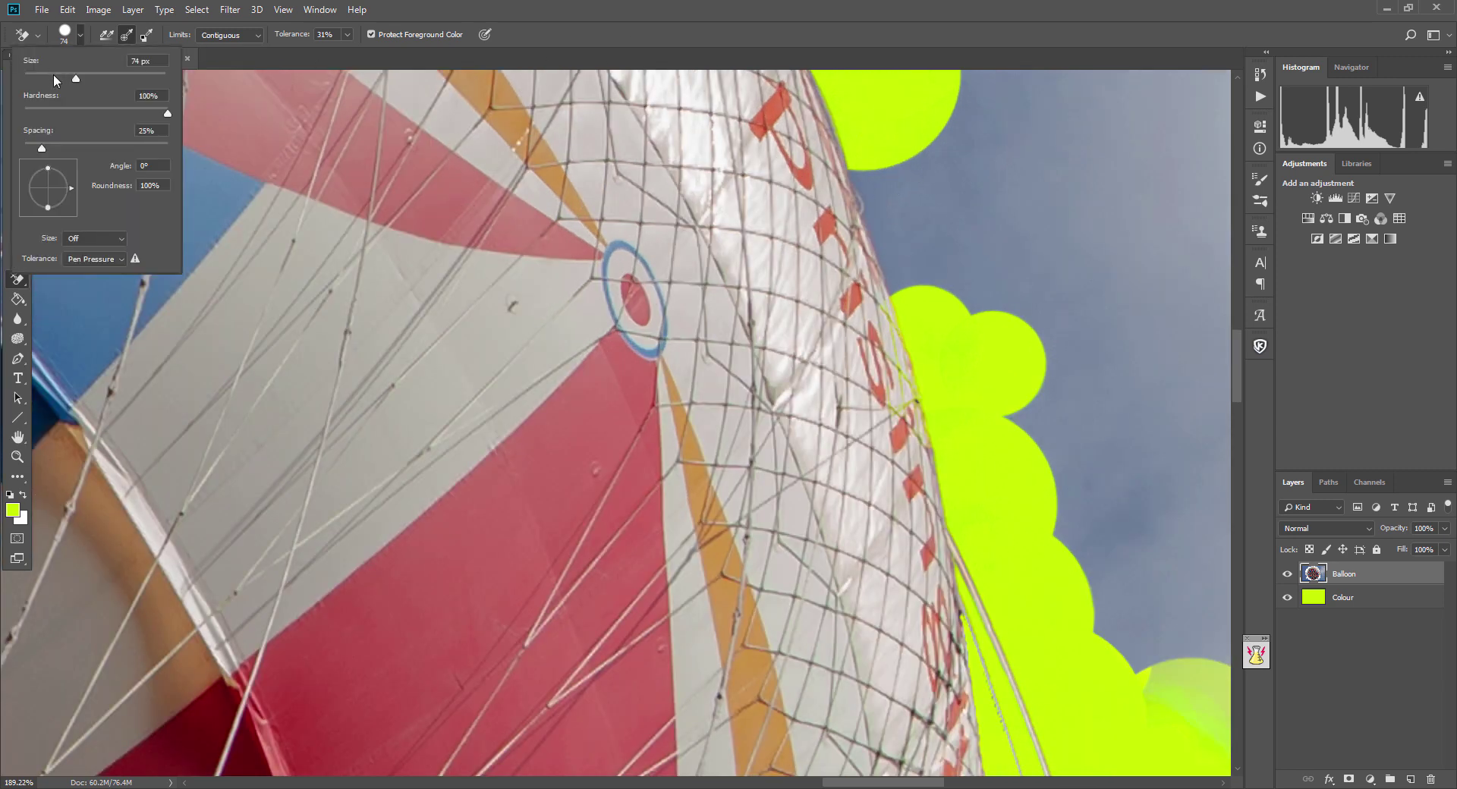
drag(53, 76, 48, 77)
mouse_move(896, 187)
mouse_down()
mouse_move(851, 170)
mouse_move(884, 255)
mouse_move(915, 305)
mouse_move(913, 270)
mouse_move(942, 308)
mouse_move(924, 173)
mouse_up()
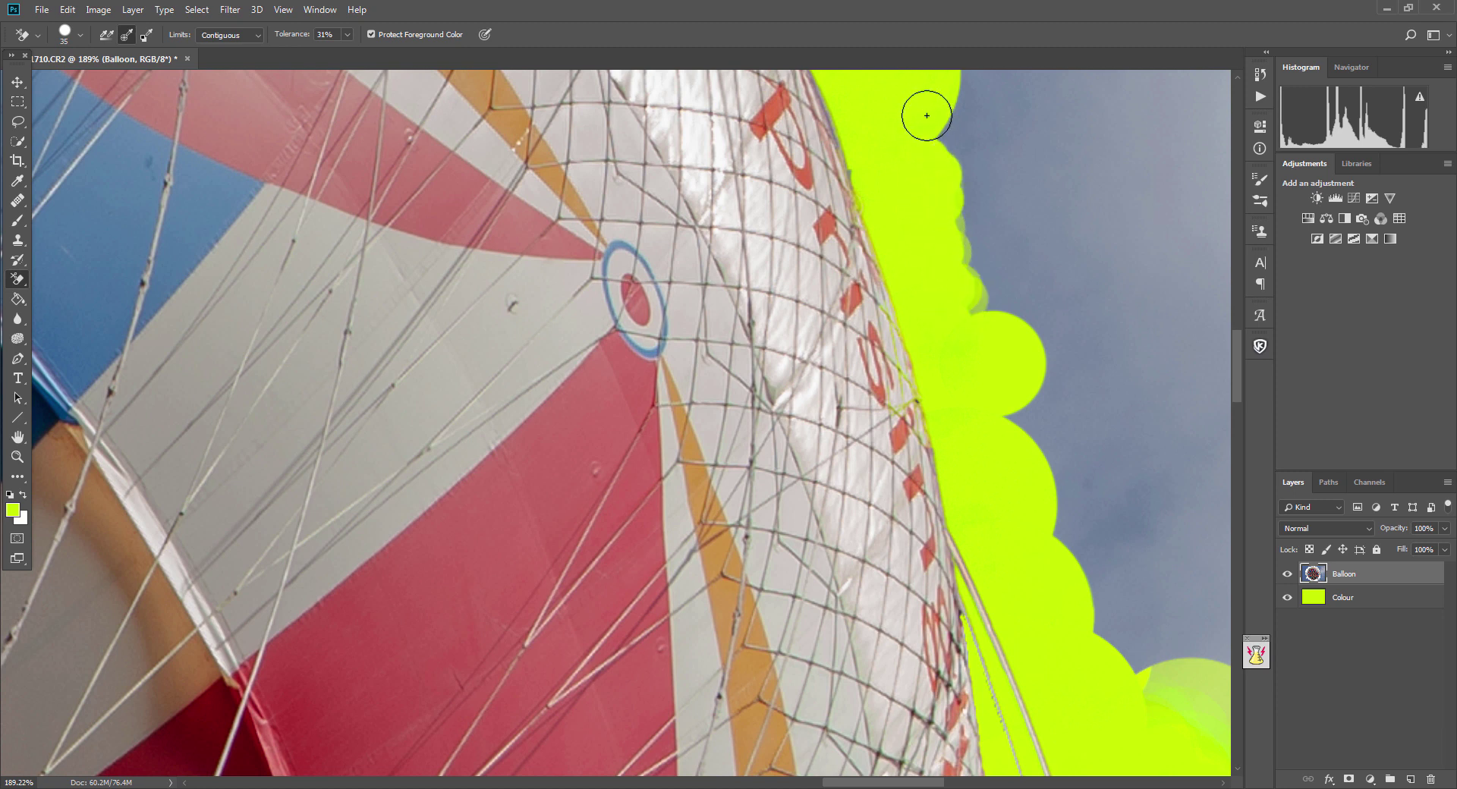
scroll(880, 161, up, 5)
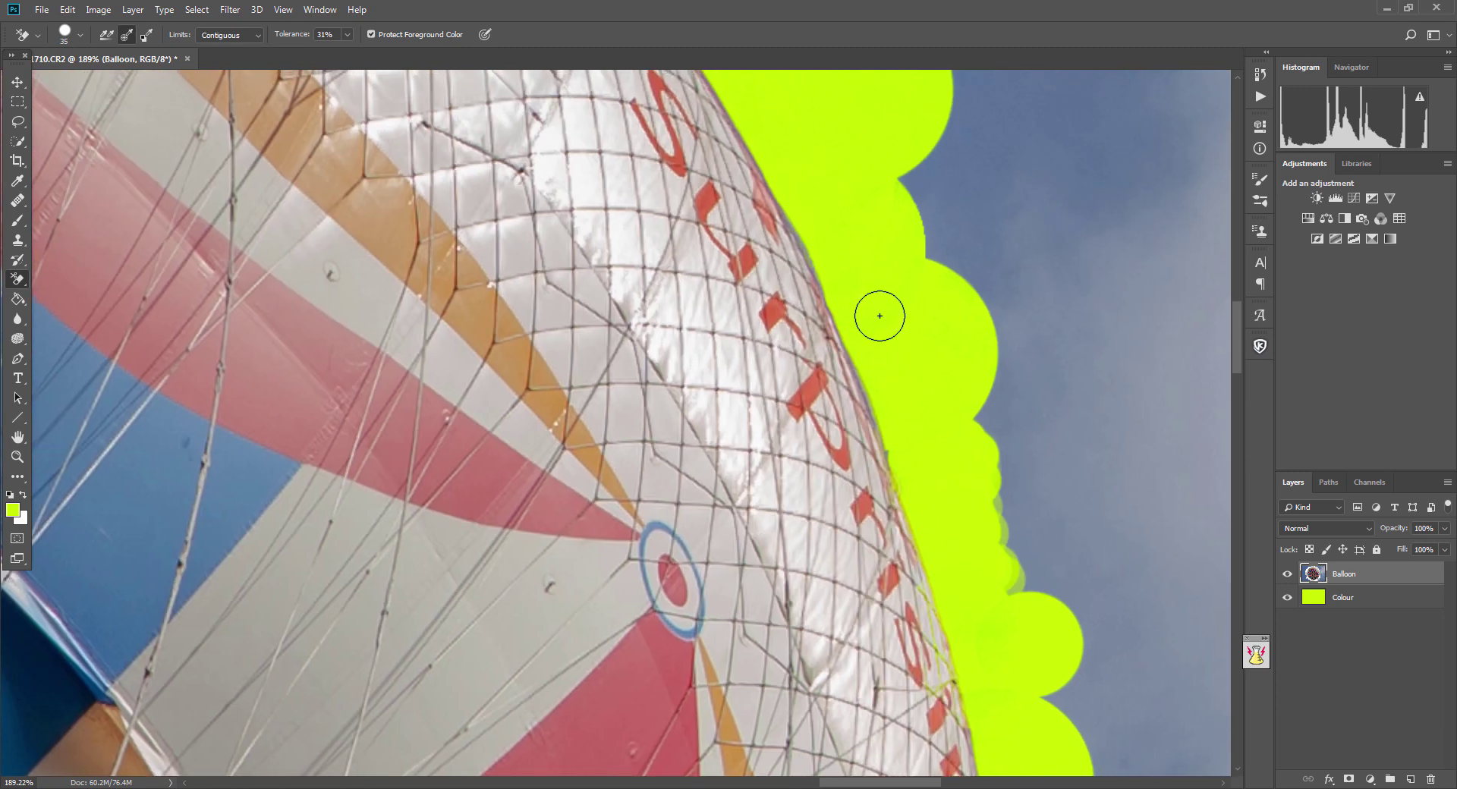
mouse_move(1021, 550)
mouse_down()
mouse_move(1025, 649)
mouse_move(985, 487)
mouse_up()
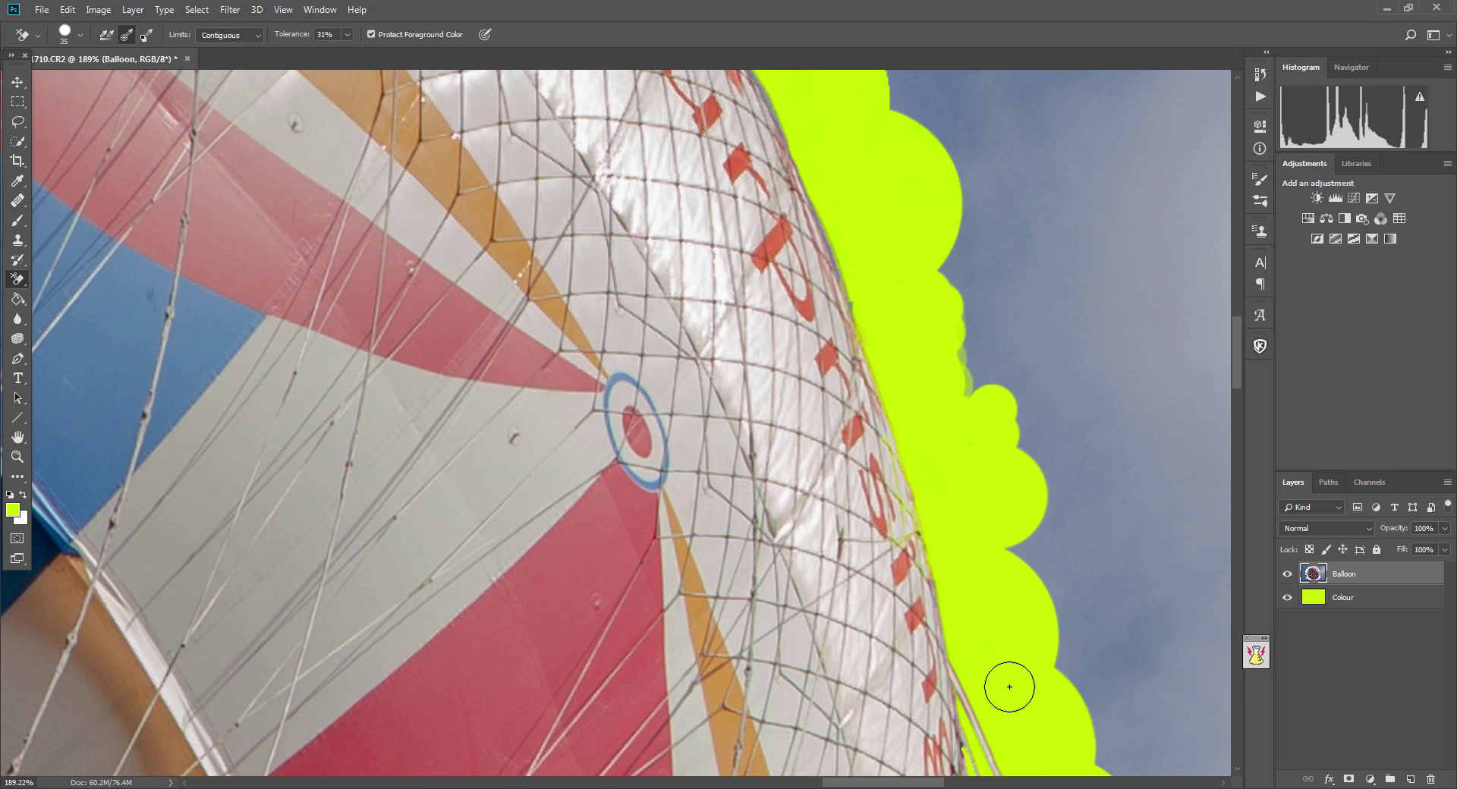
scroll(977, 542, down, 10)
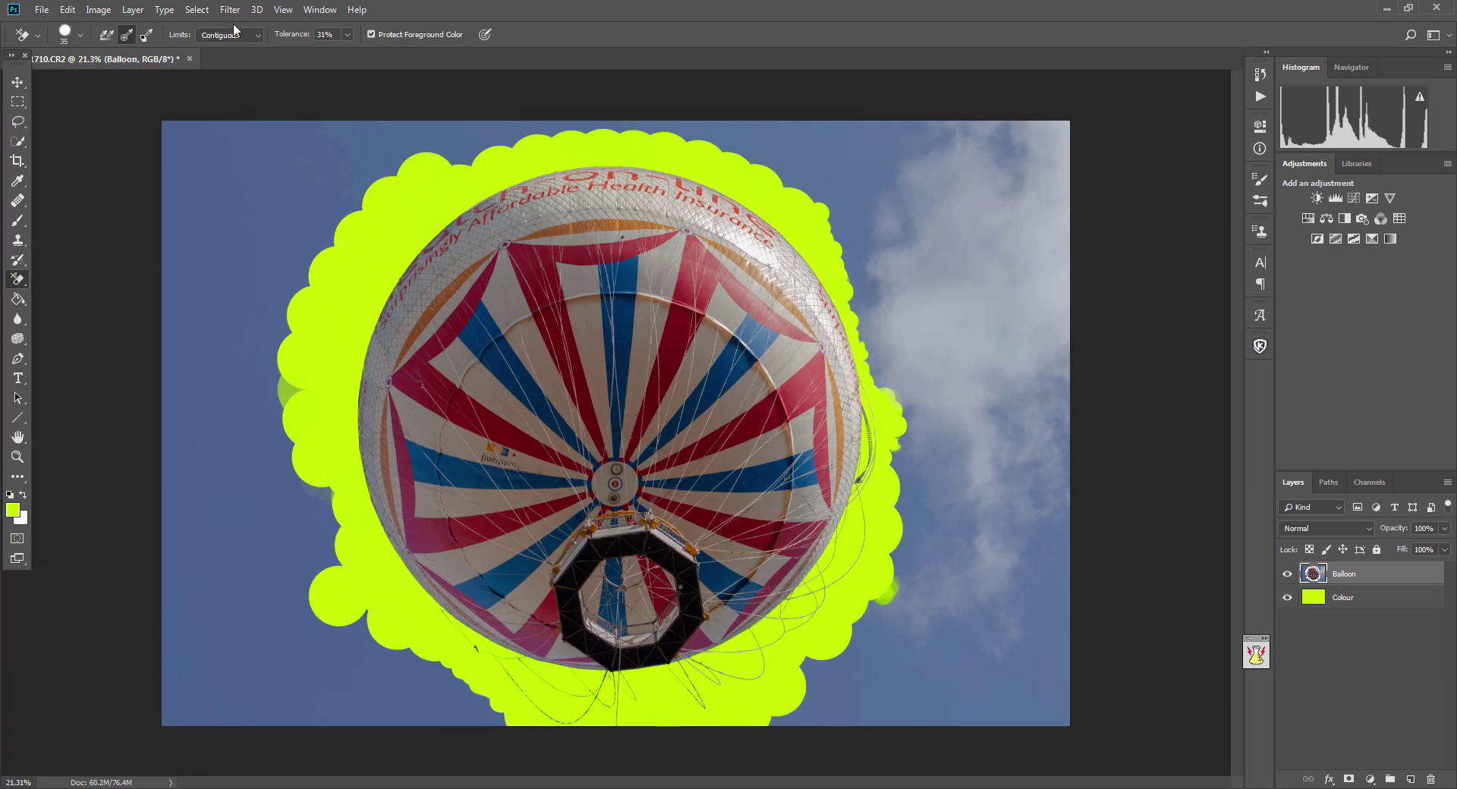
click(347, 35)
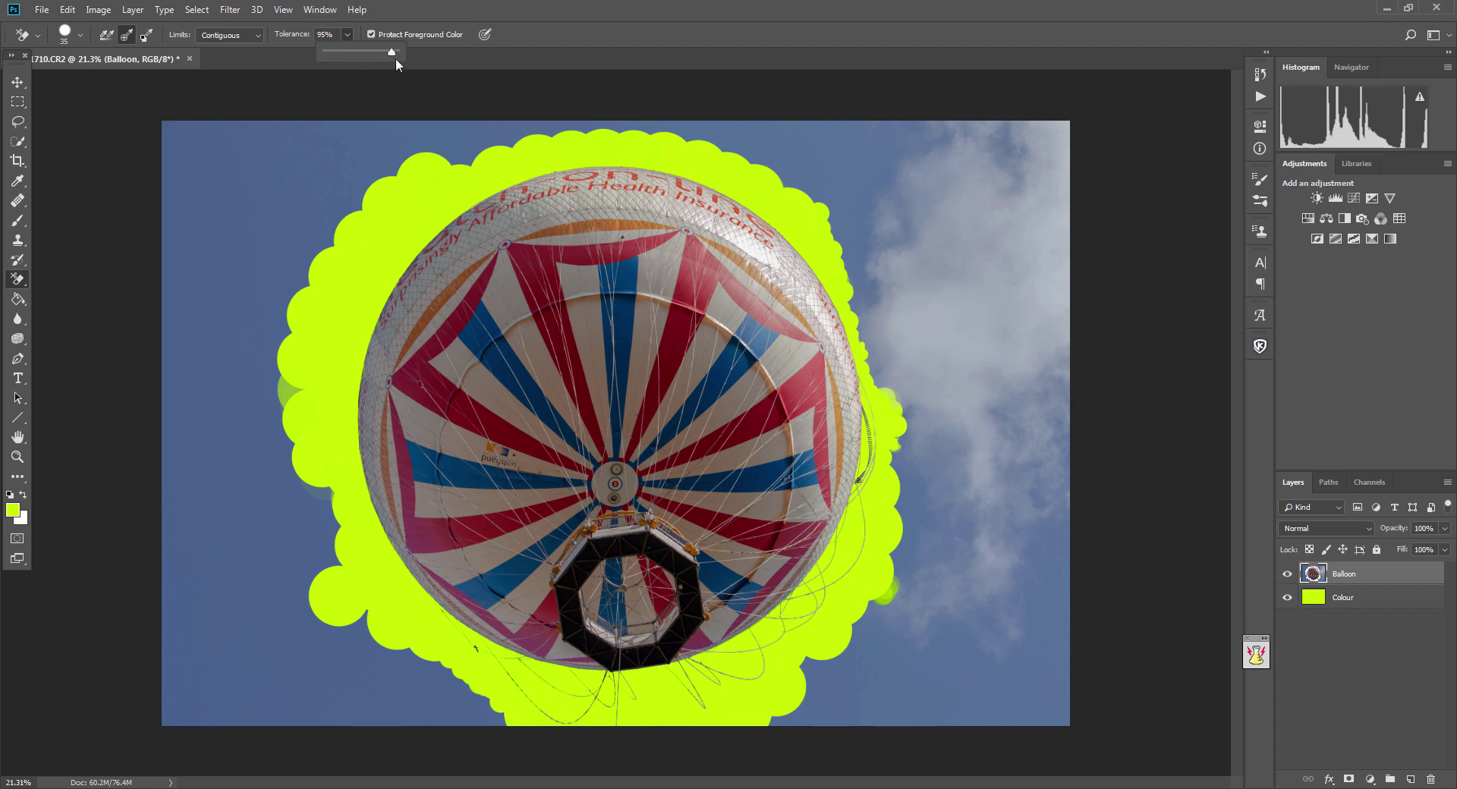
Switch to the plain Eraser and set its brush size to 193 px.
key(shift+e)
key(shift+e)
scroll(895, 501, up, 3)
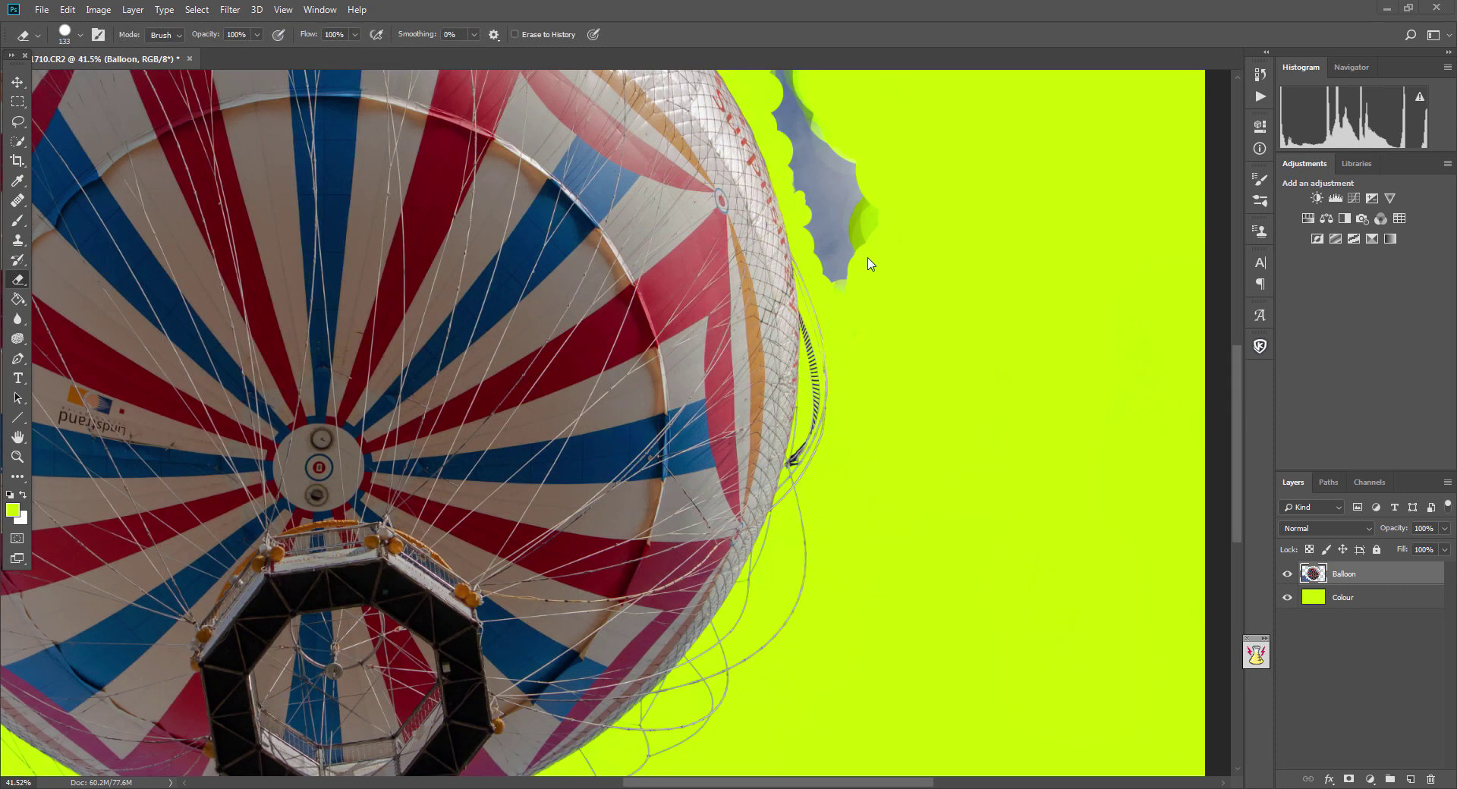
drag(627, 367, 804, 510)
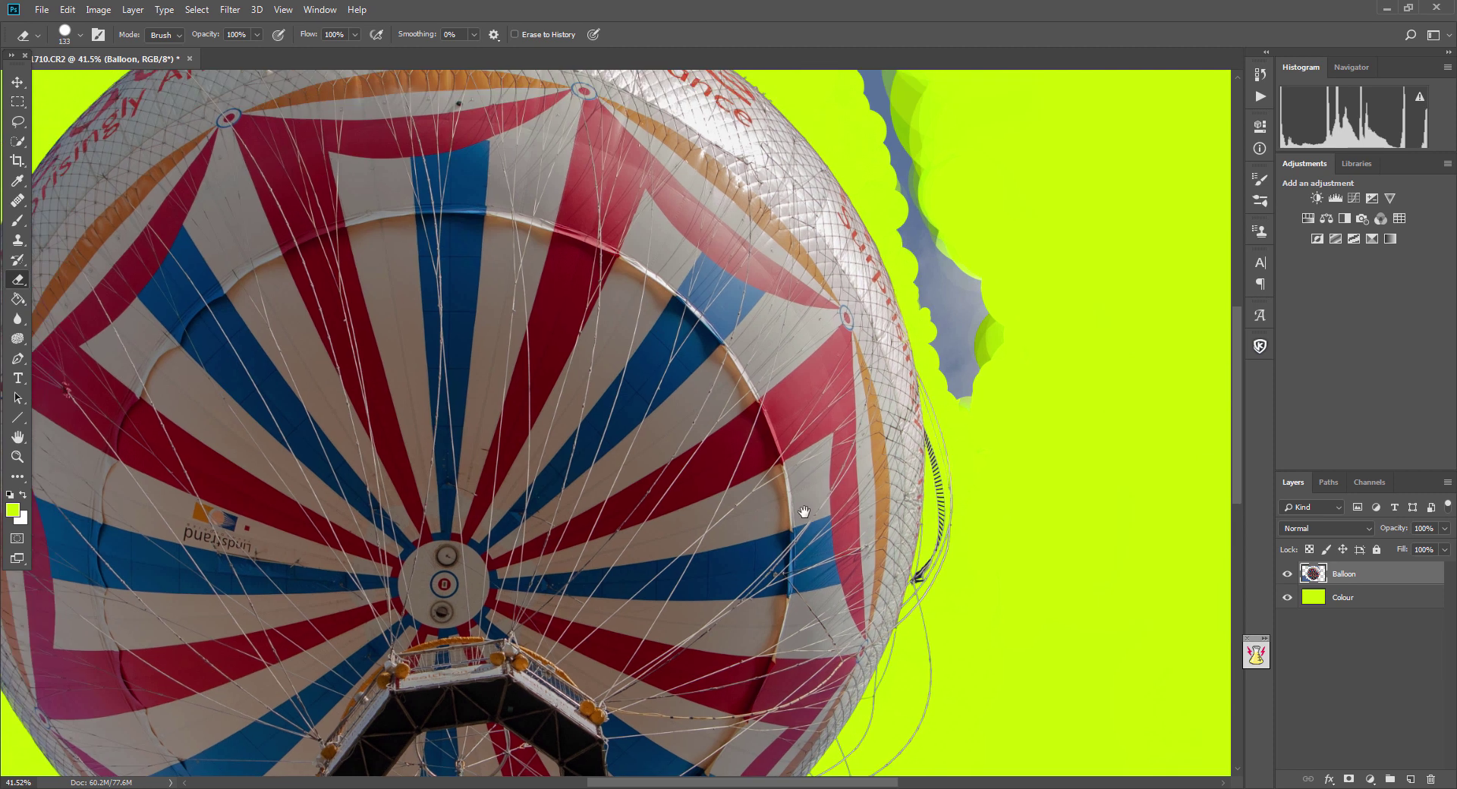
key(ctrl+0)
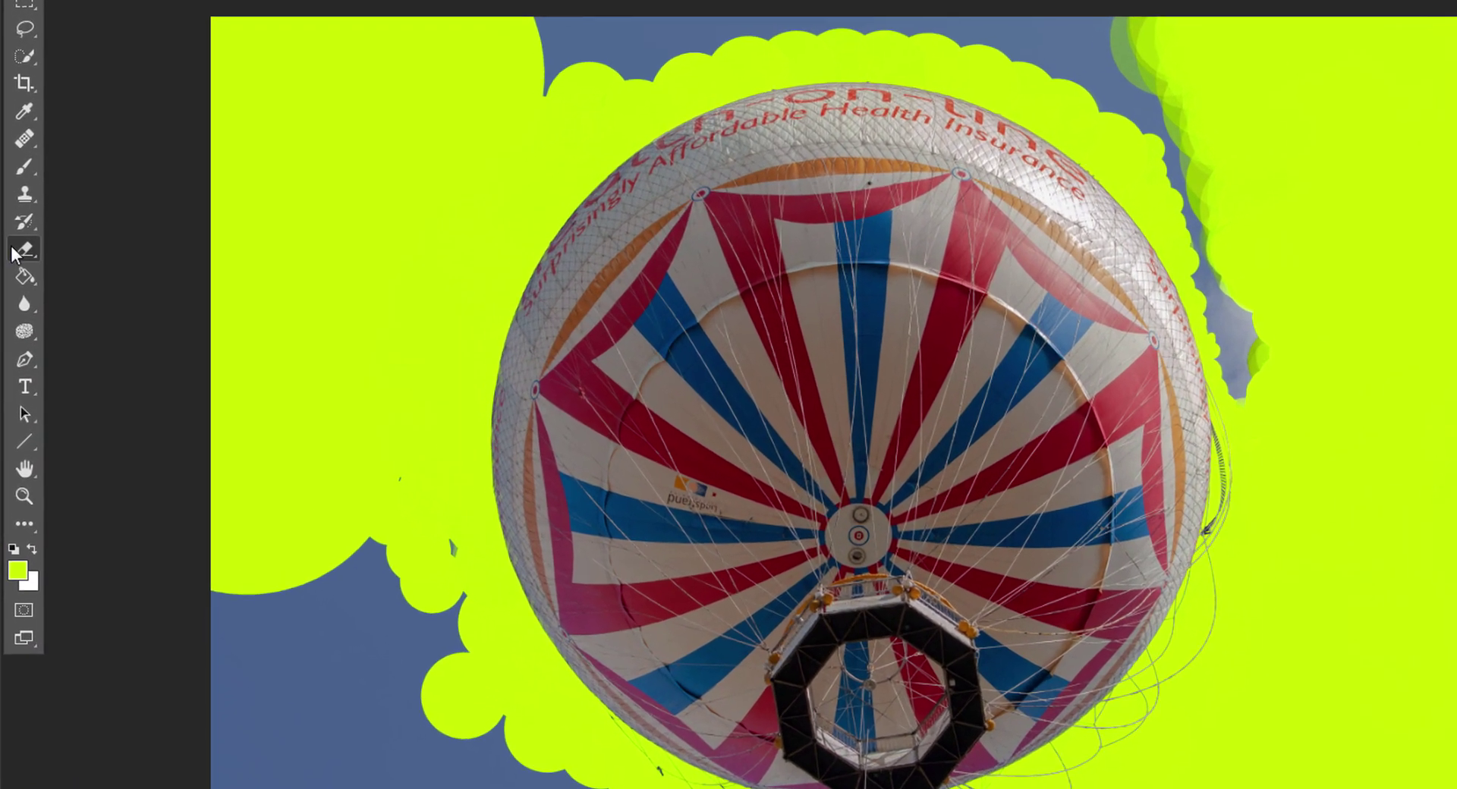
right_click(17, 280)
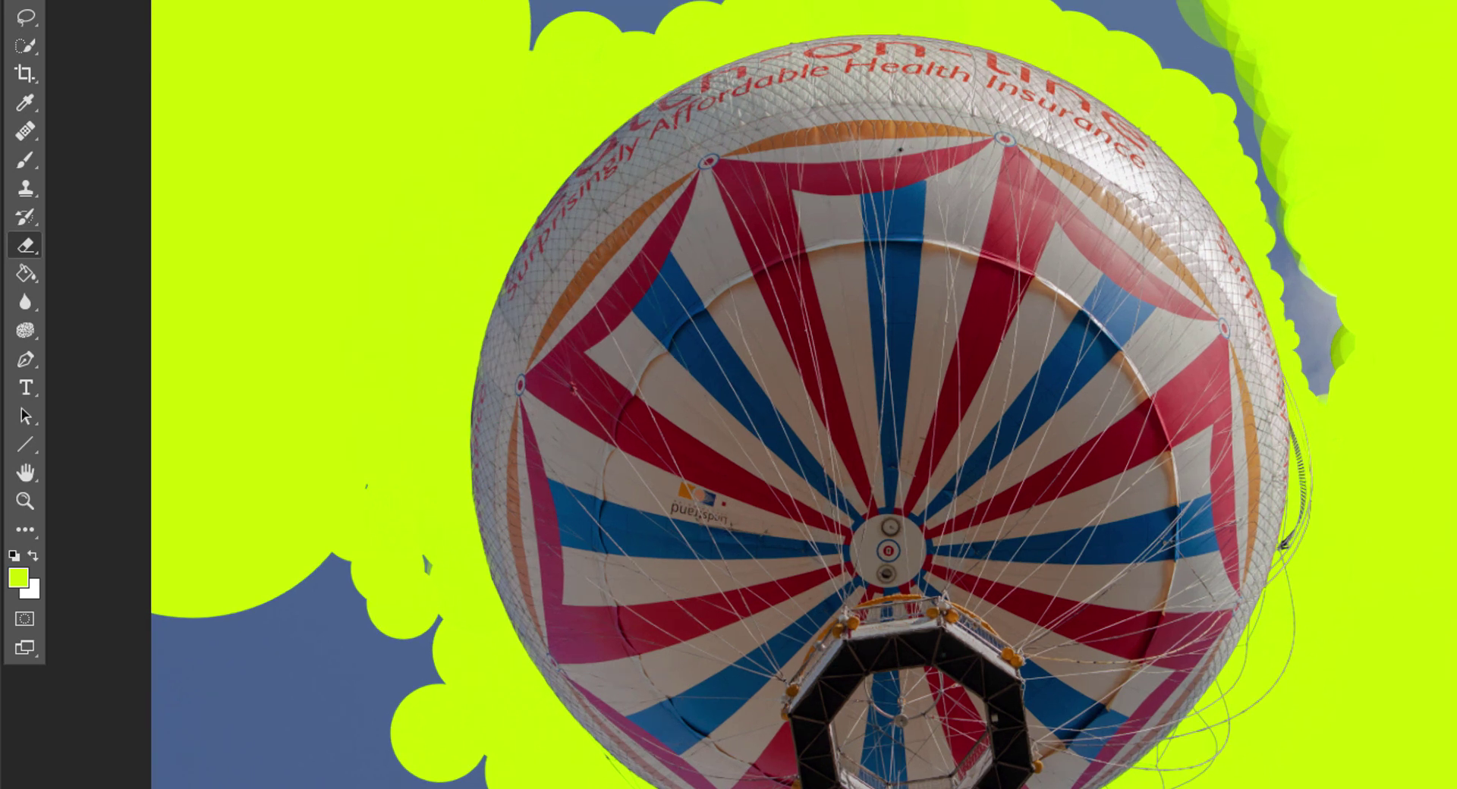
click(115, 50)
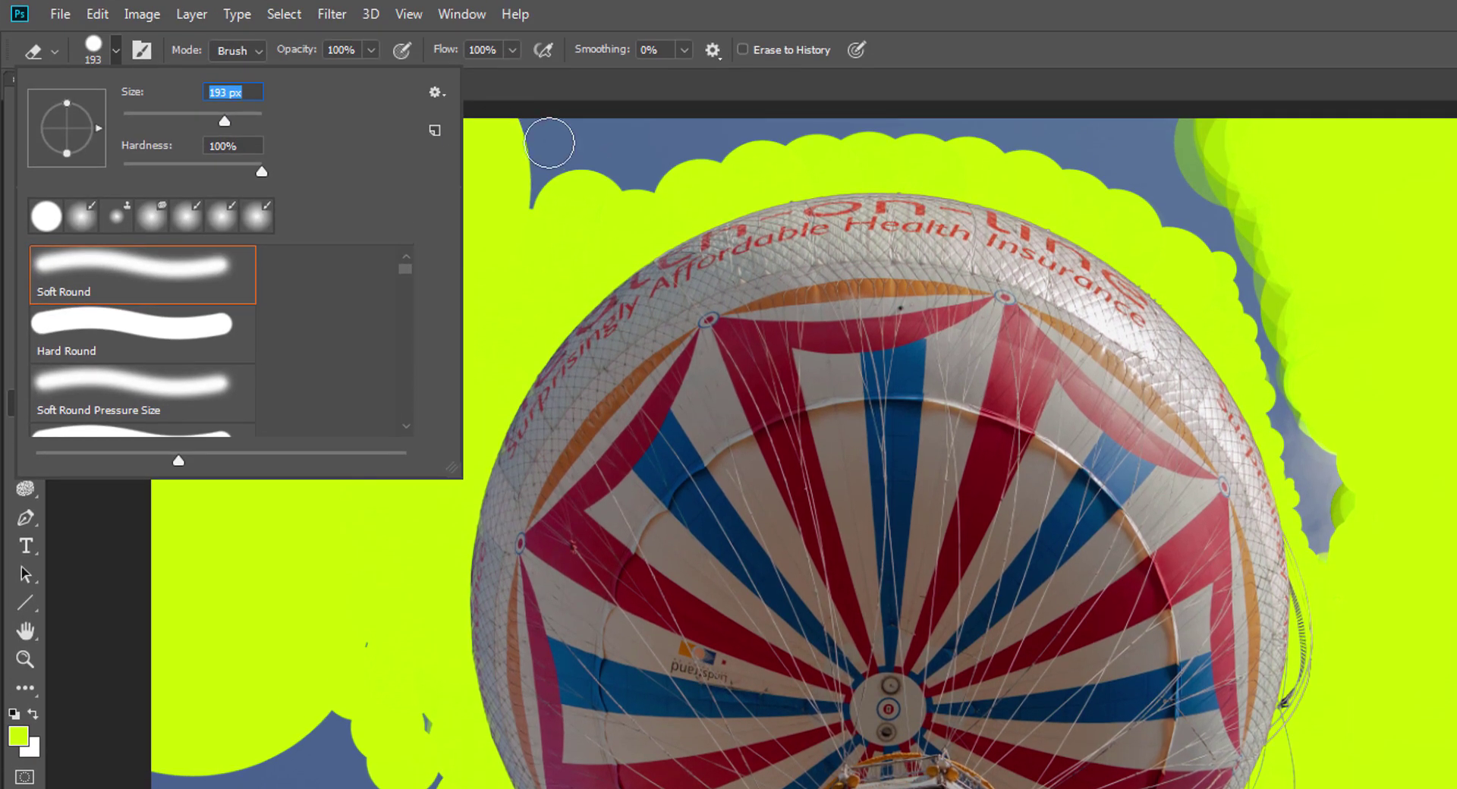
Erase the leftover sky above the balloon, along the image's top edge and down its right side.
mouse_move(549, 143)
mouse_down()
mouse_move(518, 189)
mouse_move(560, 191)
mouse_move(593, 158)
mouse_up()
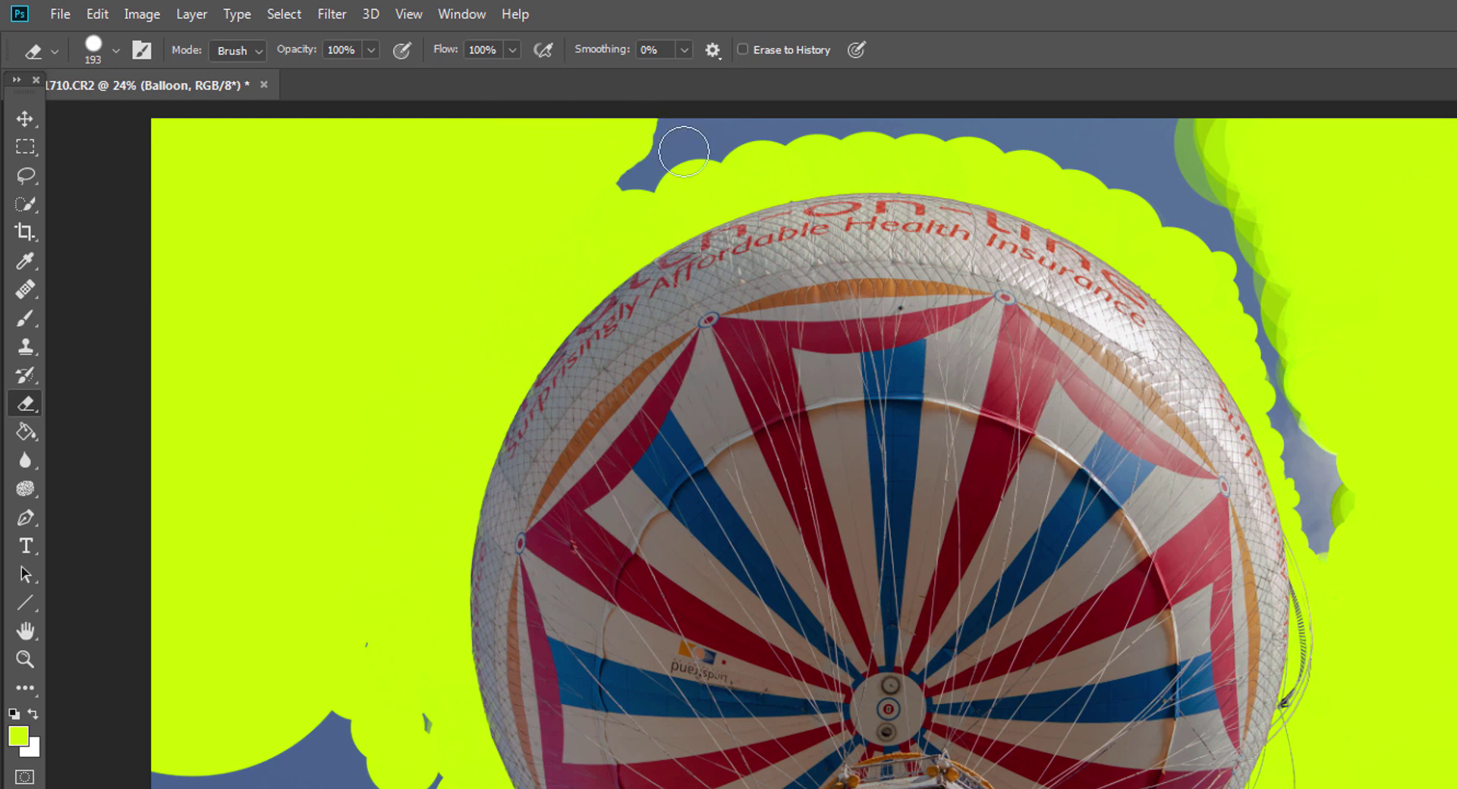
mouse_move(683, 151)
mouse_down()
mouse_move(576, 197)
mouse_move(692, 160)
mouse_move(633, 133)
mouse_move(879, 132)
mouse_move(1347, 175)
mouse_up()
drag(1142, 153, 1247, 202)
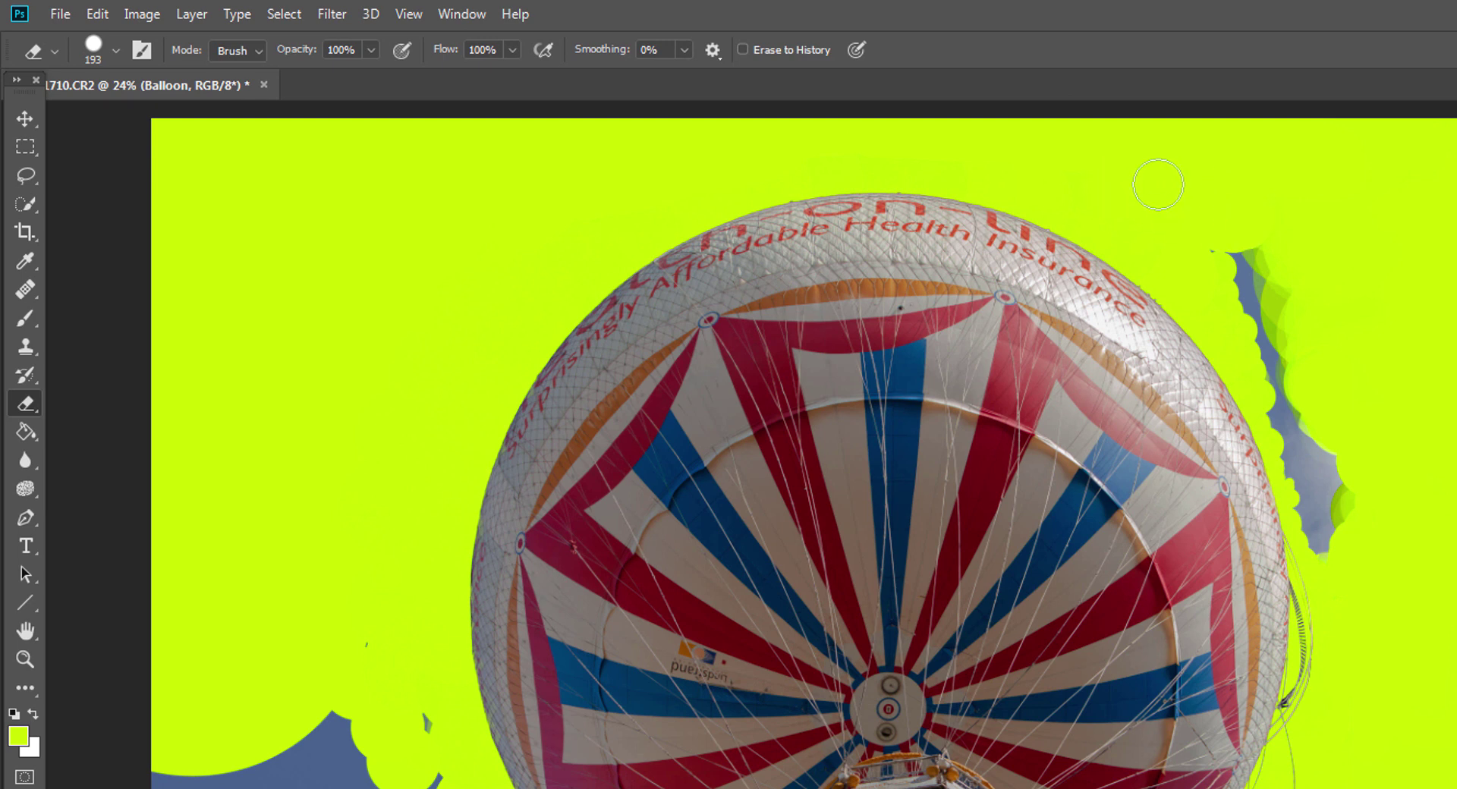
drag(1223, 251, 1339, 382)
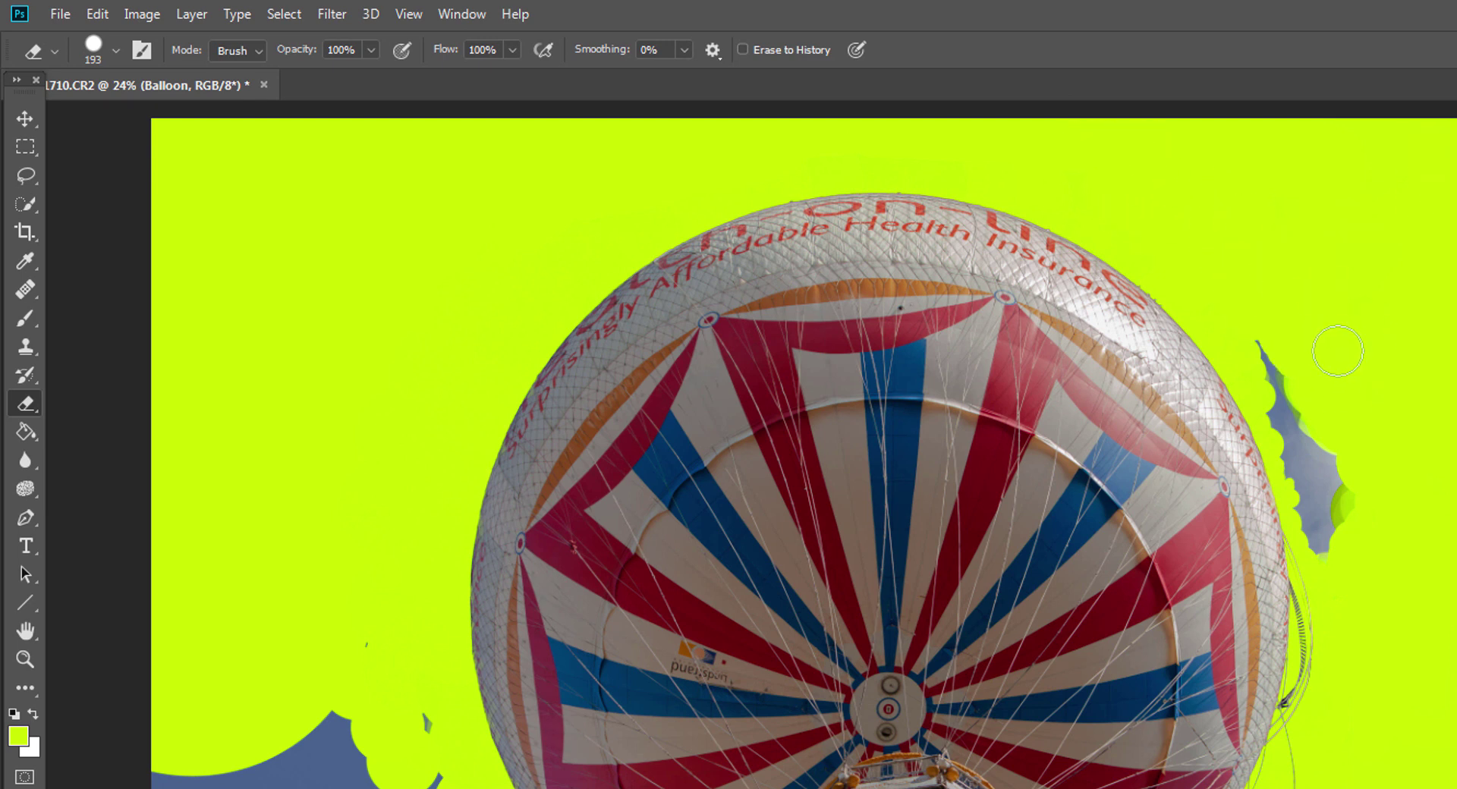
scroll(321, 235, up, 4)
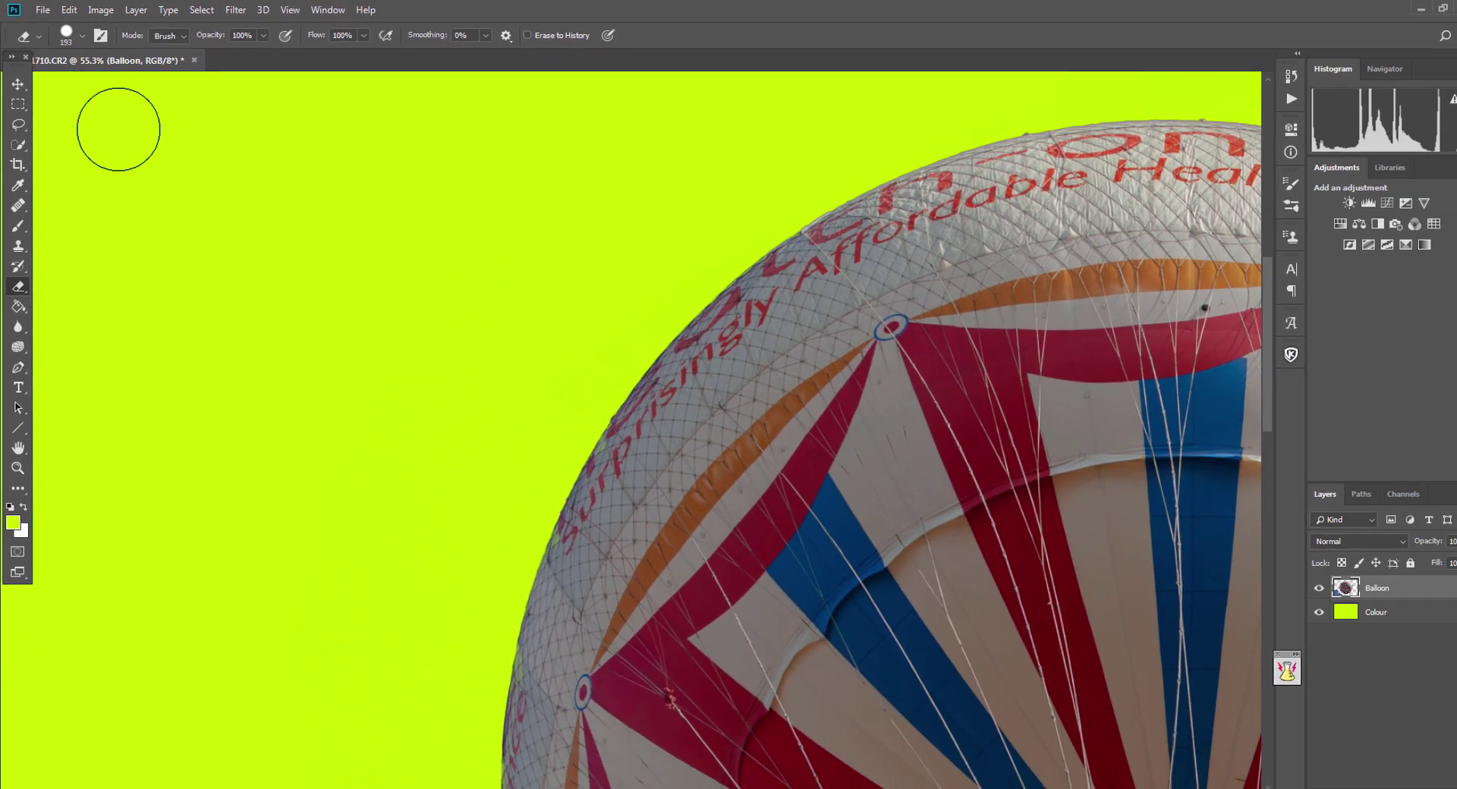
drag(383, 372, 652, 270)
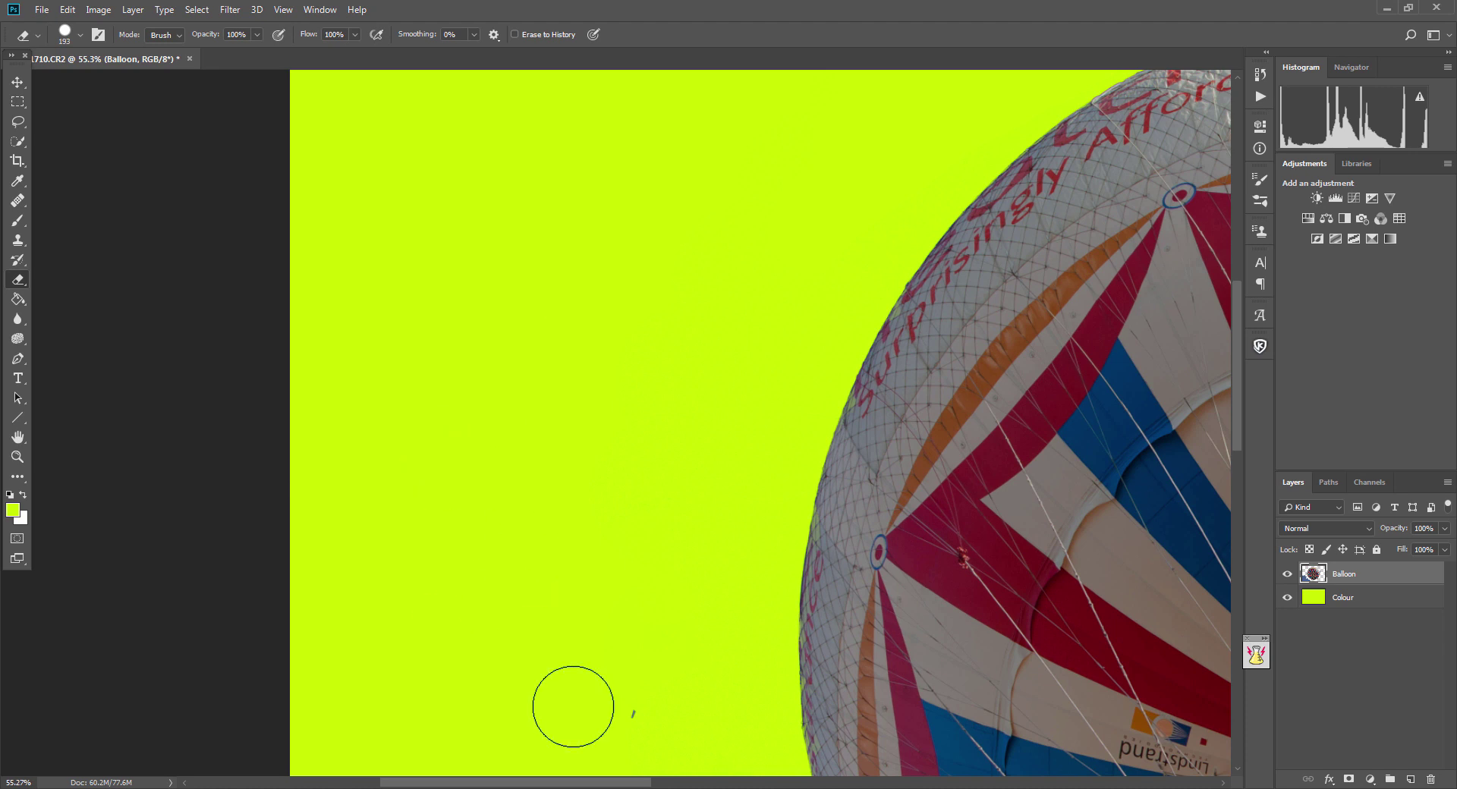
drag(653, 637, 647, 444)
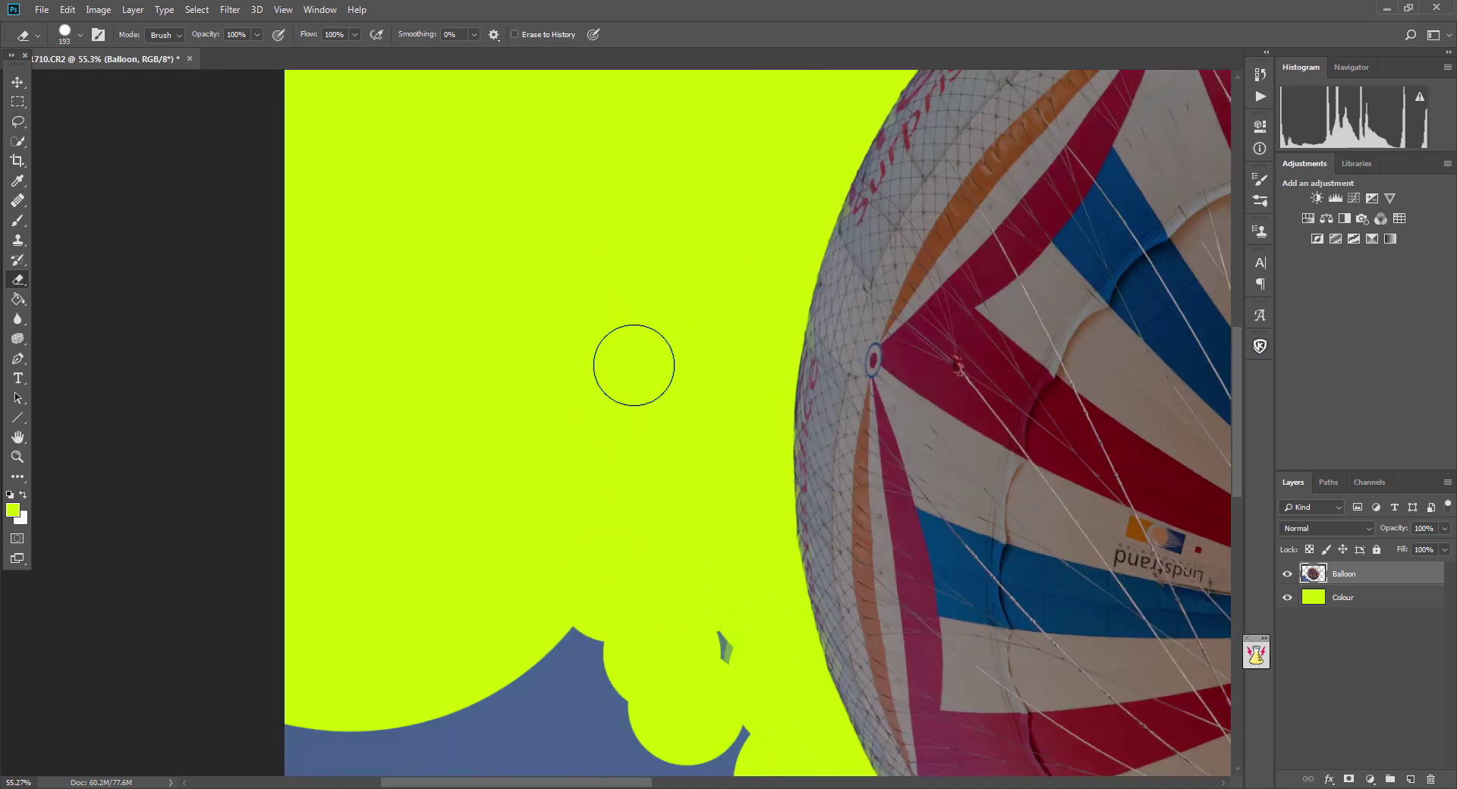
scroll(553, 421, down, 6)
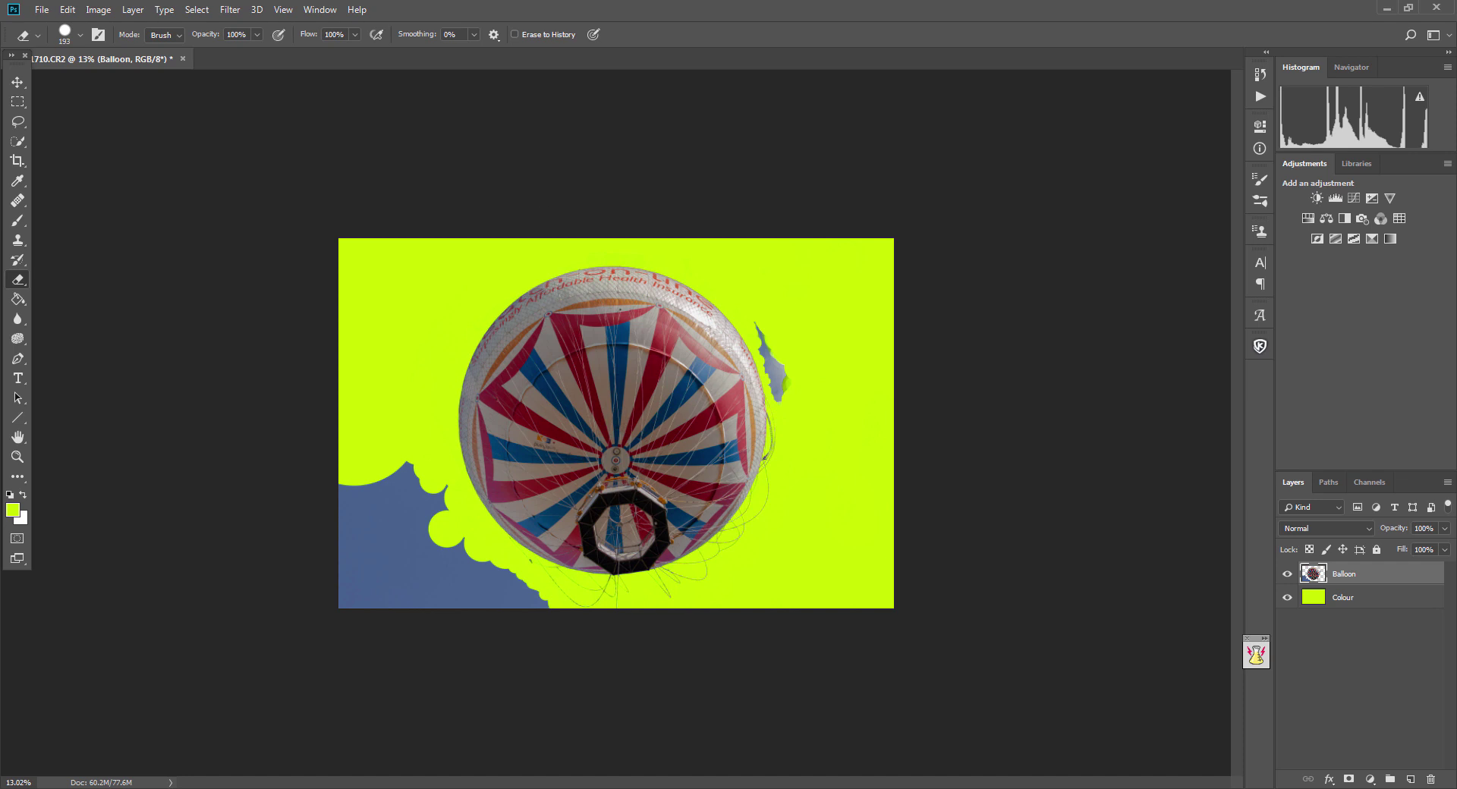
scroll(616, 423, up, 2)
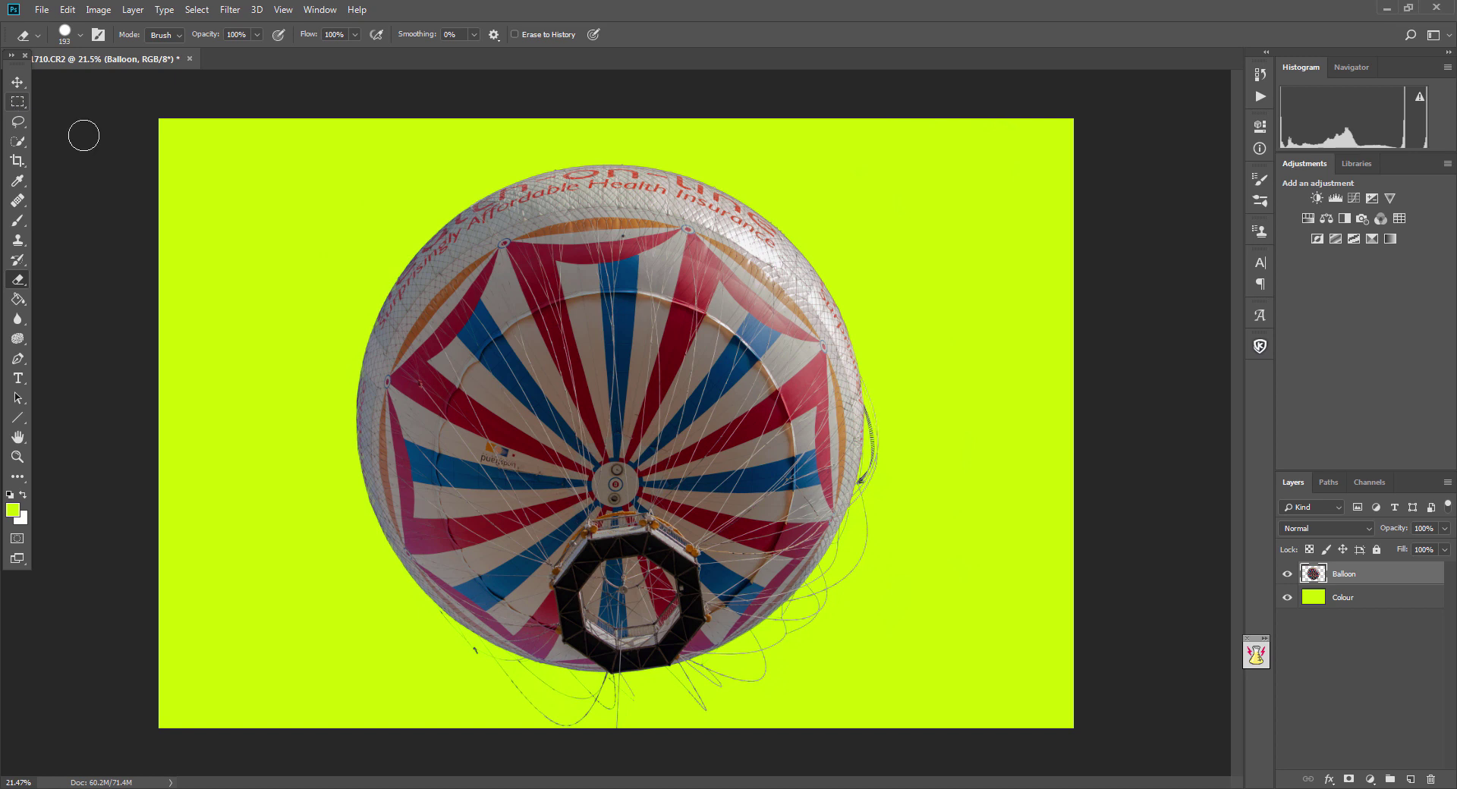
Hide the lime Colour layer and move the balloon about 100 px higher.
scroll(791, 672, up, 4)
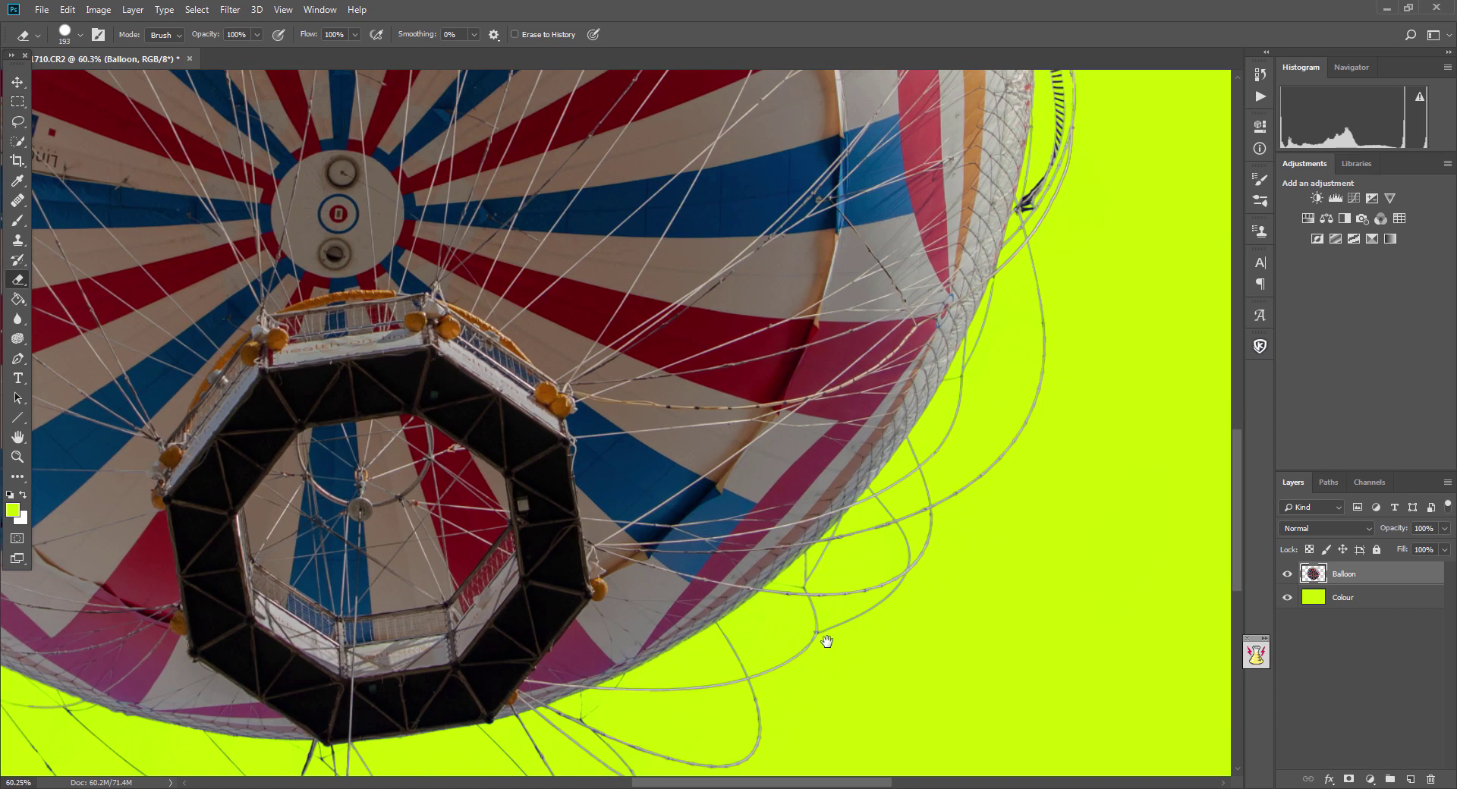
scroll(823, 640, down, 4)
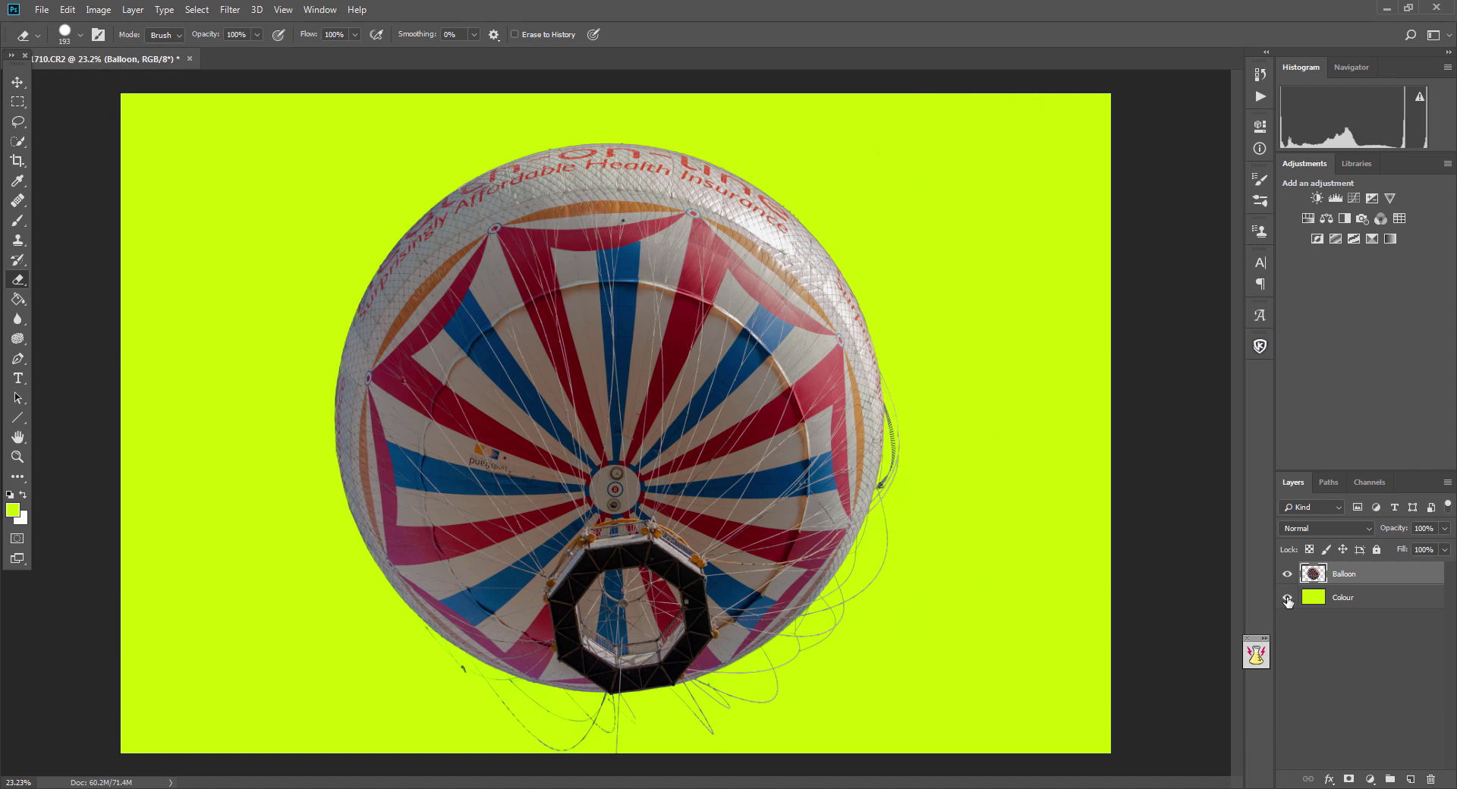
click(1287, 598)
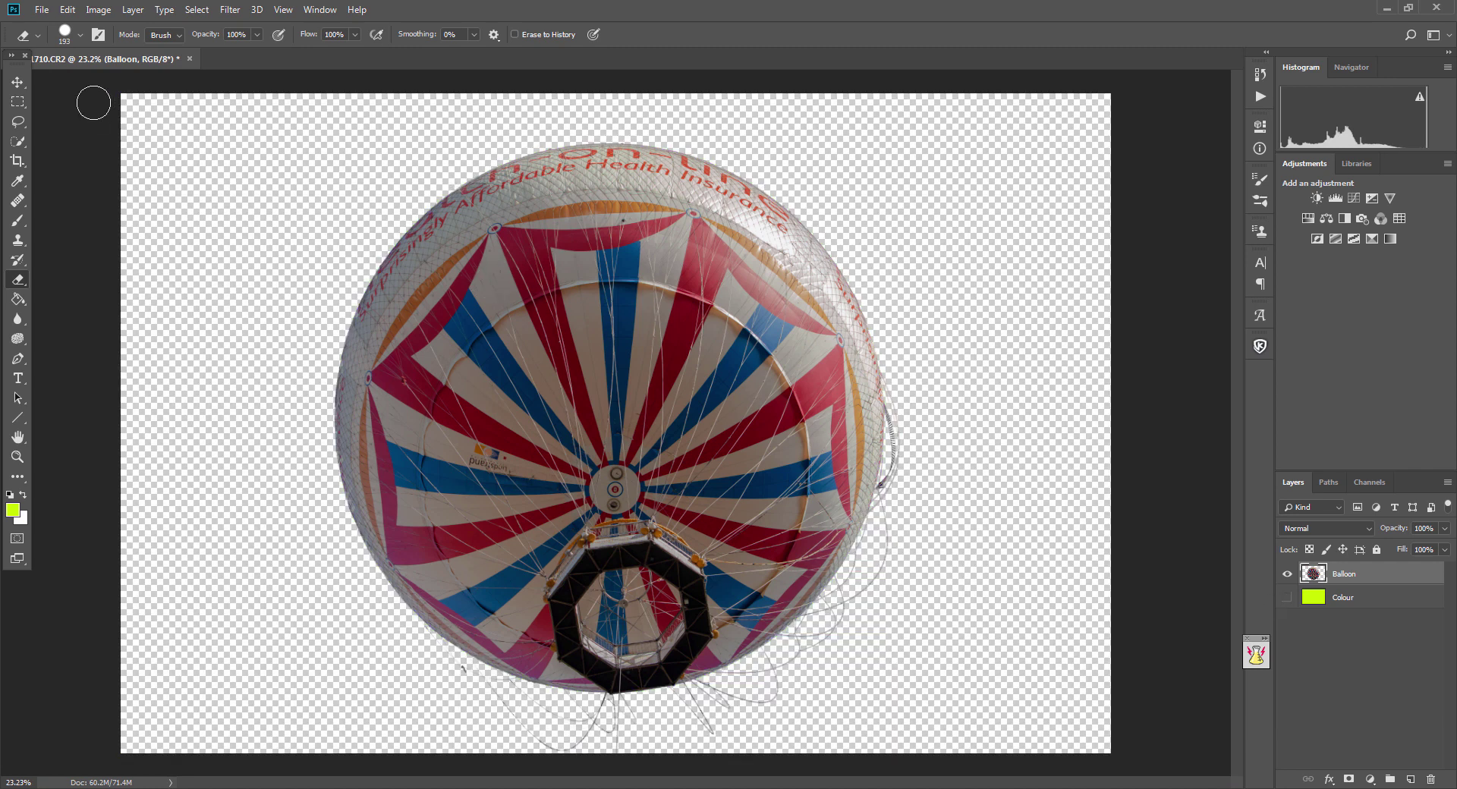
click(19, 82)
mouse_move(609, 395)
mouse_down()
mouse_move(654, 398)
mouse_move(570, 339)
mouse_move(607, 319)
mouse_move(619, 384)
mouse_up()
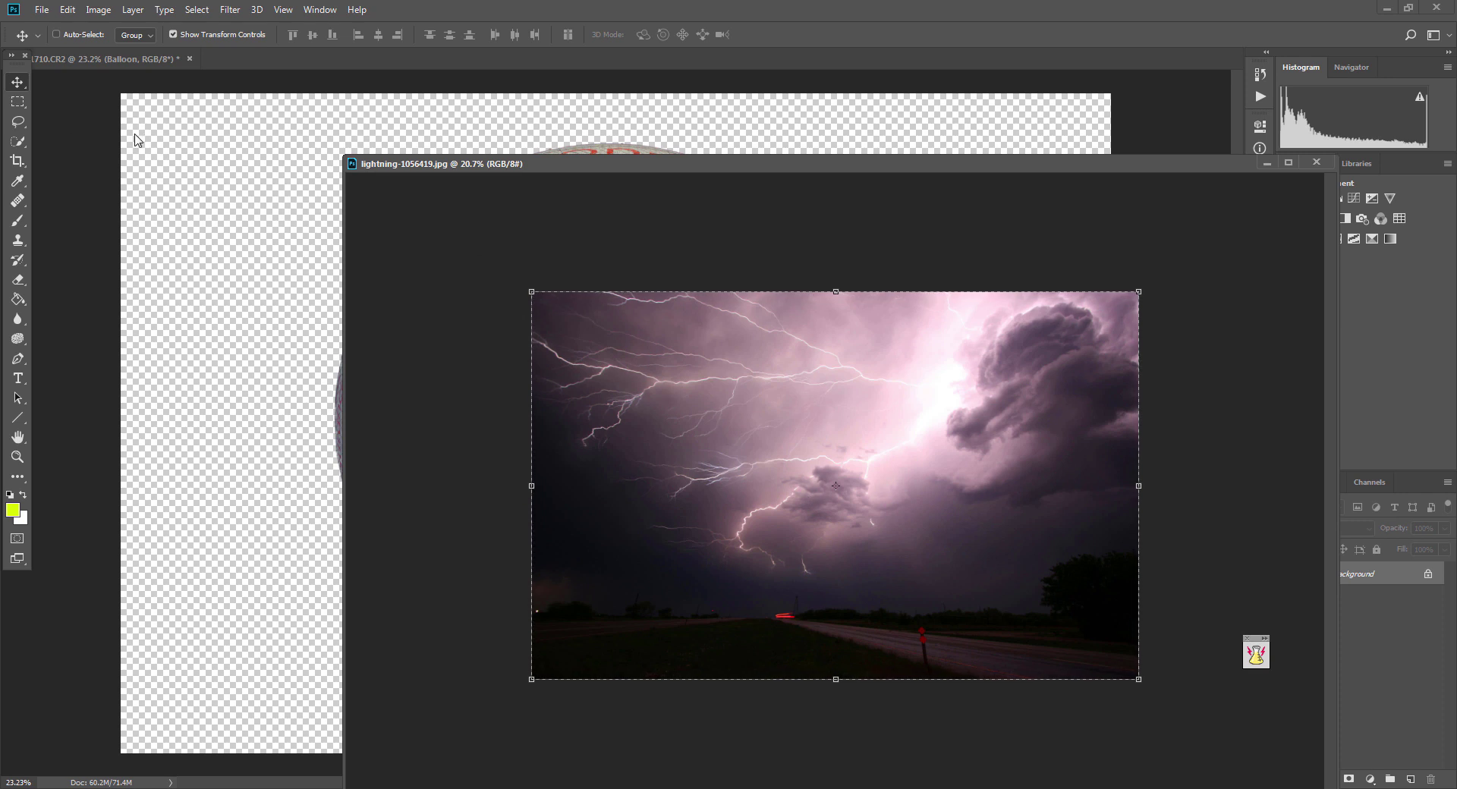
Select the entire lightning photo, minimise its window, and make the Colour layer the paste target.
click(23, 103)
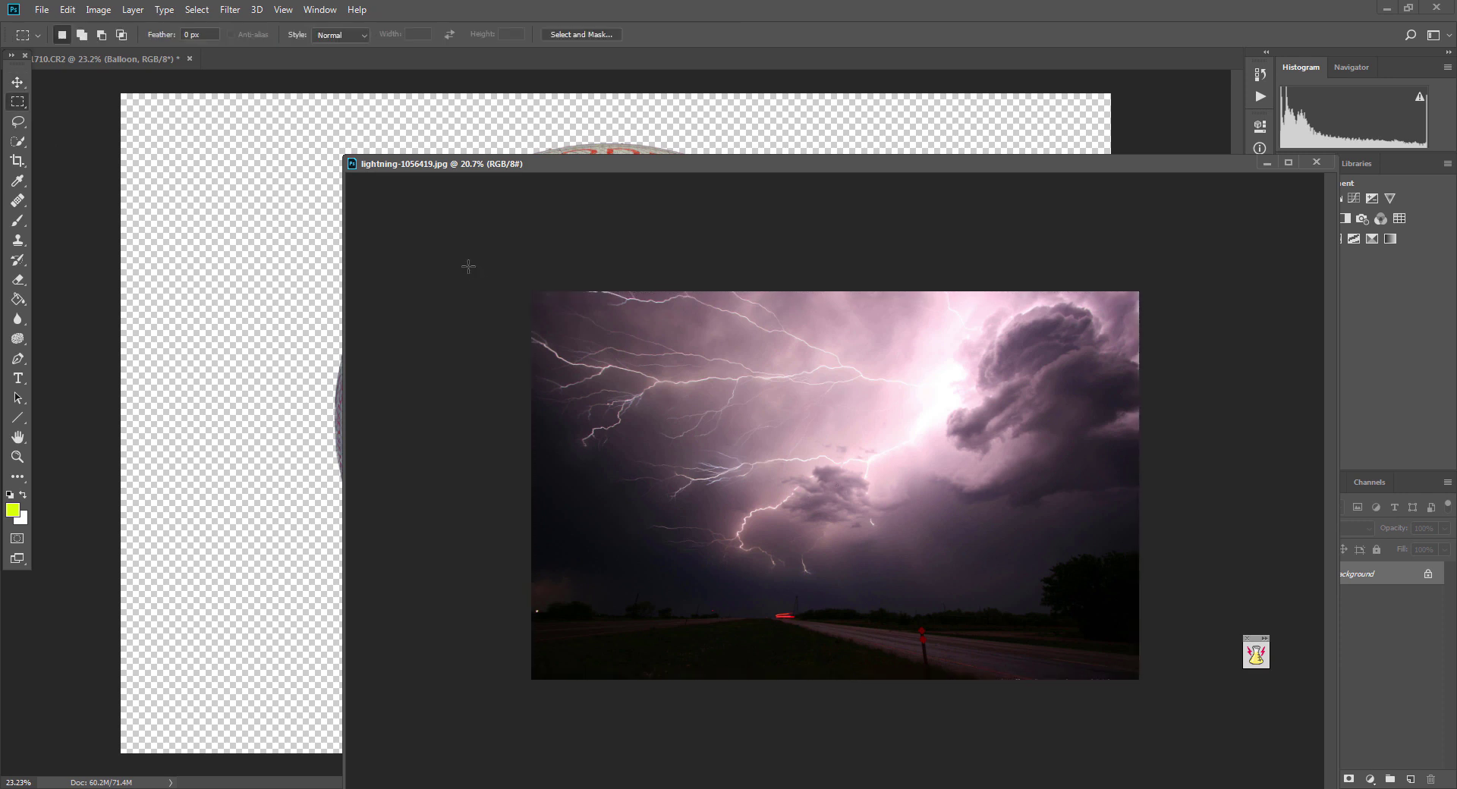
drag(526, 266, 1168, 682)
click(1267, 163)
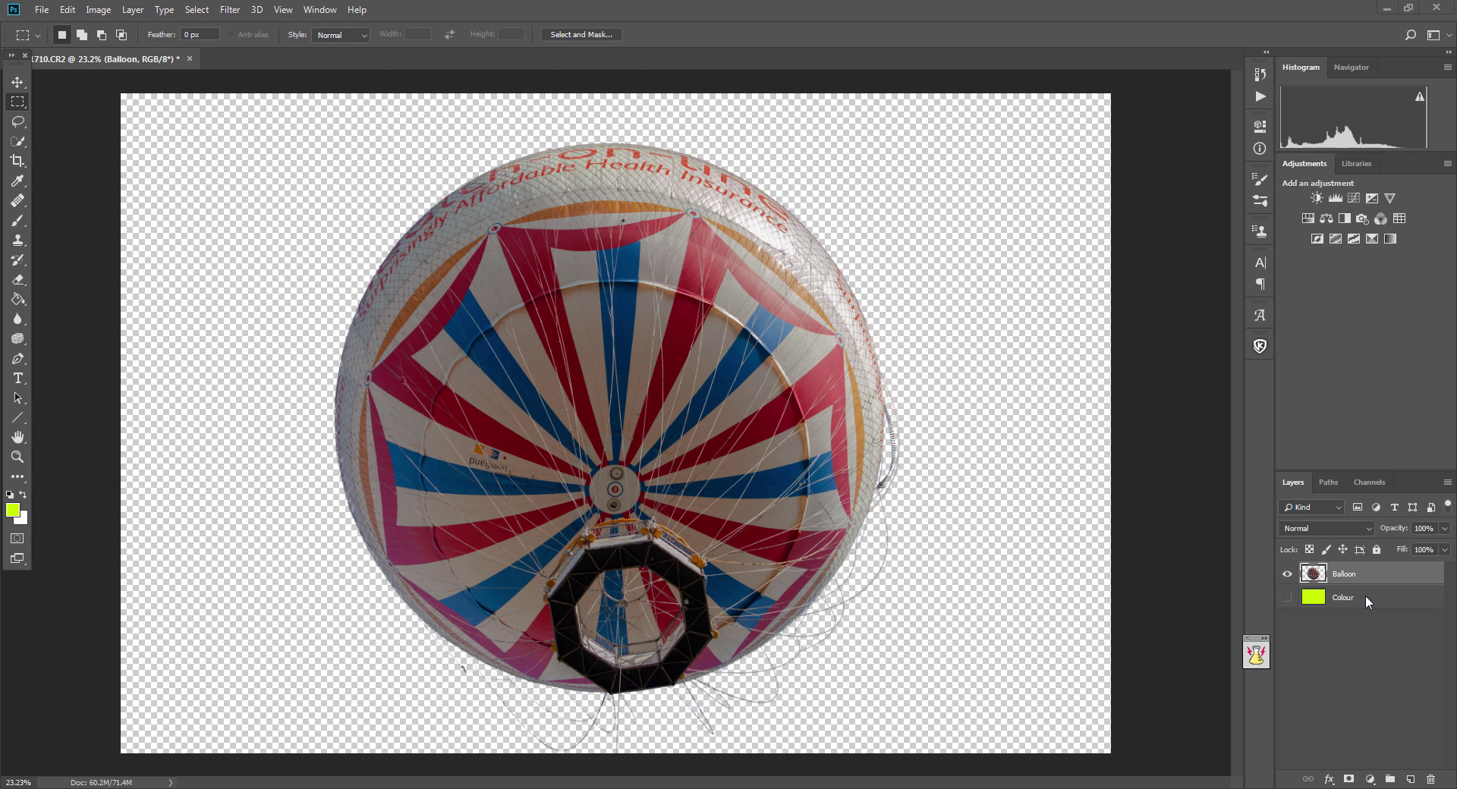
click(1364, 596)
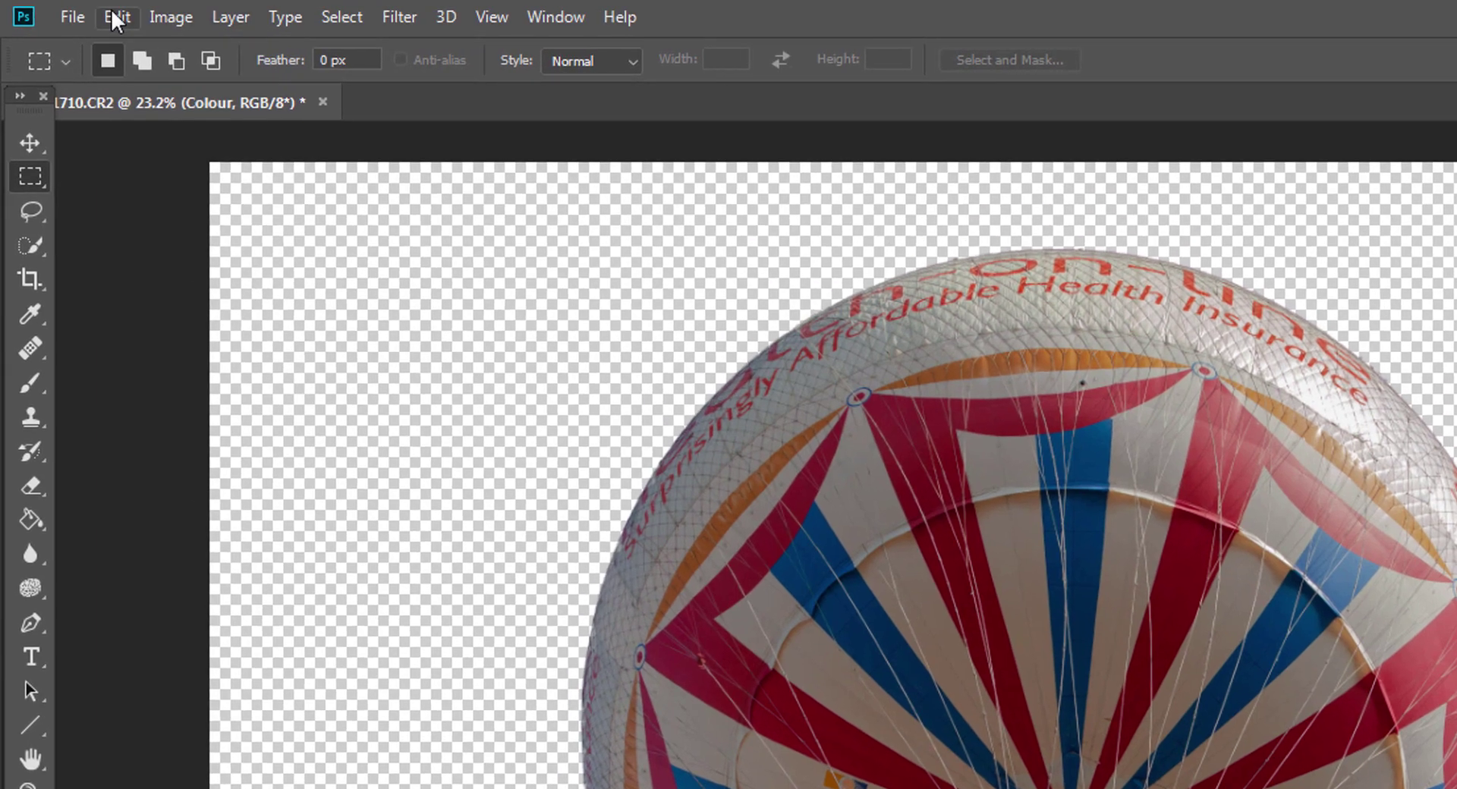
click(67, 9)
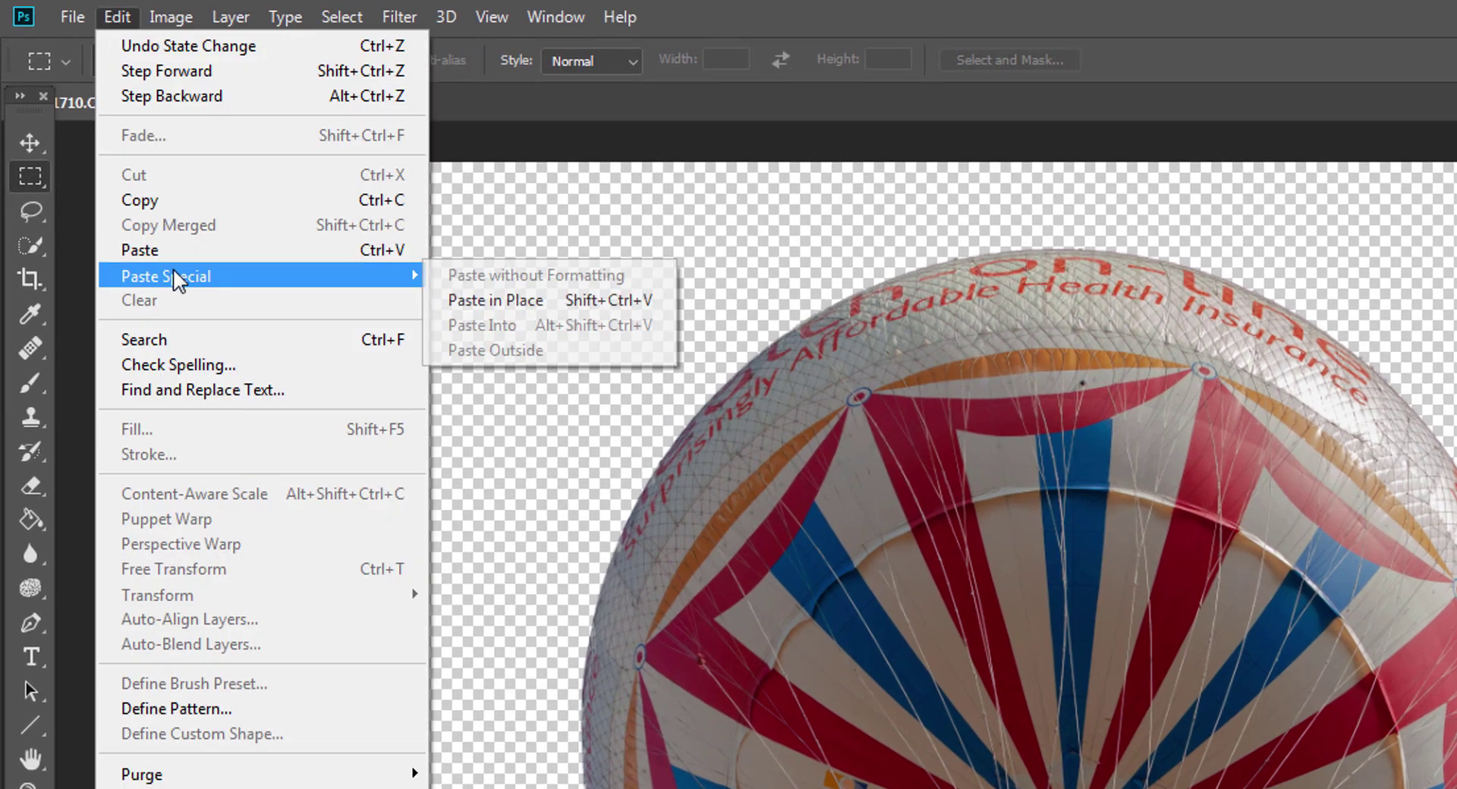
Paste the storm photo in place as Layer 1 and scale it to about 154% to fill the canvas.
click(485, 295)
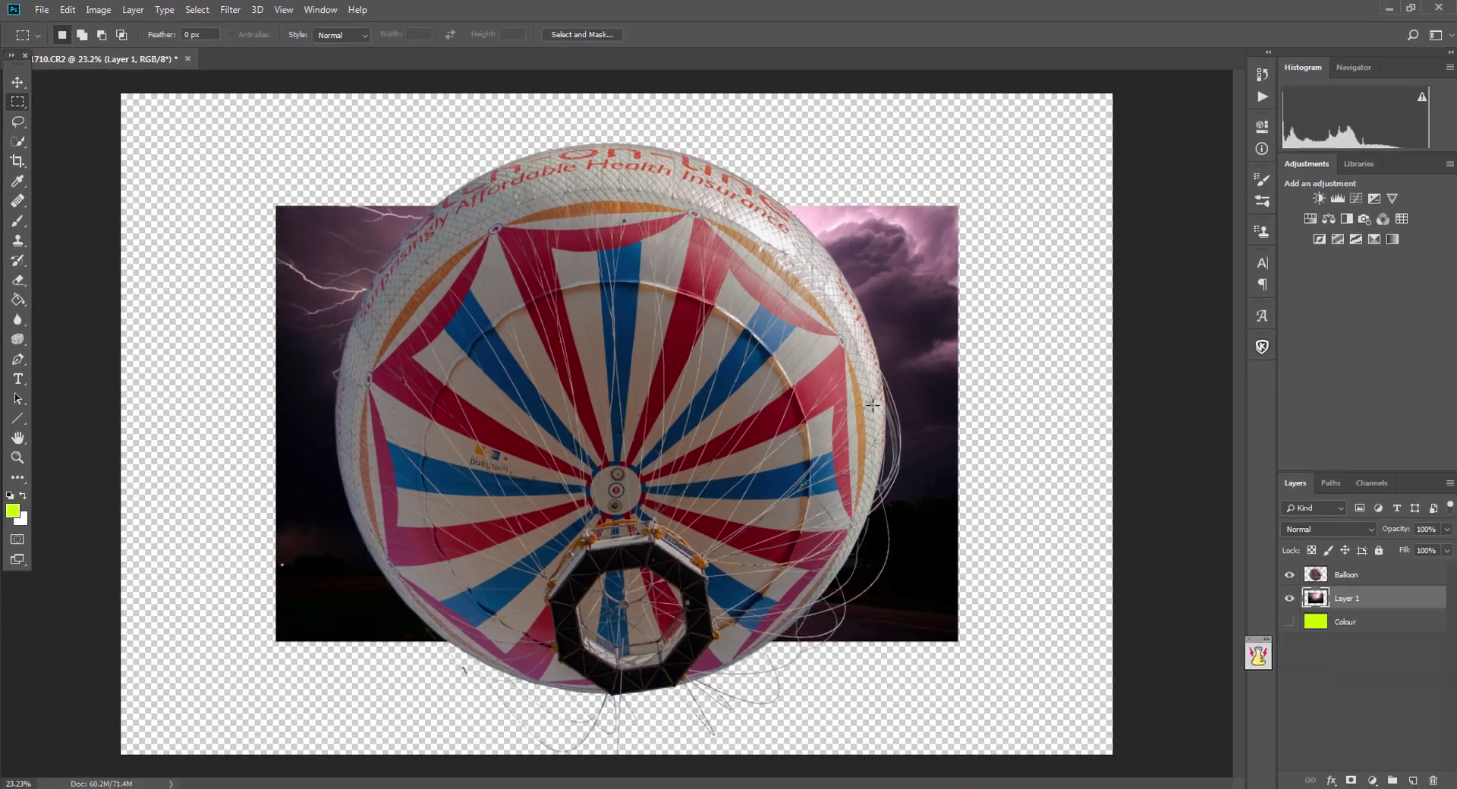
key(ctrl+0)
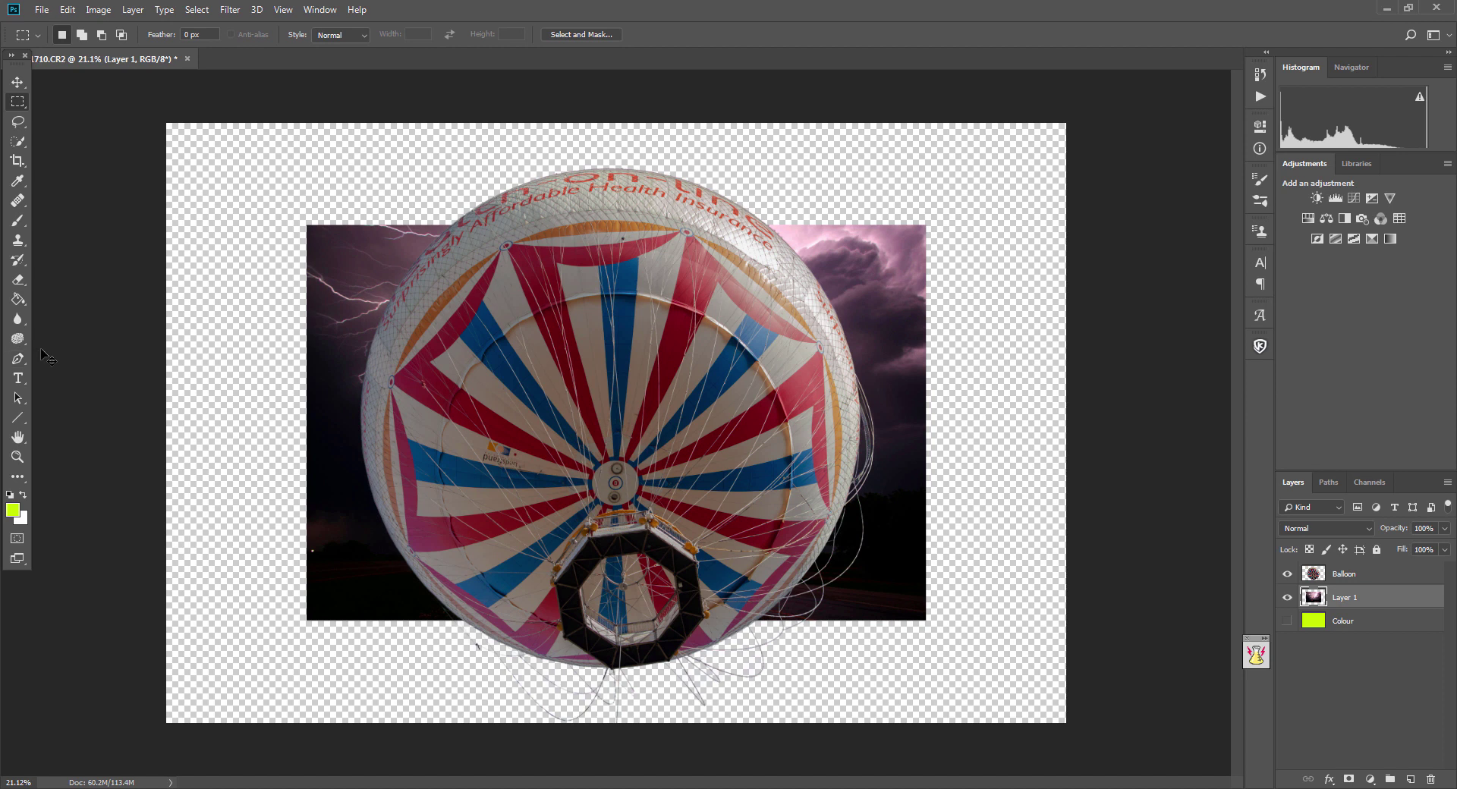
key(ctrl+t)
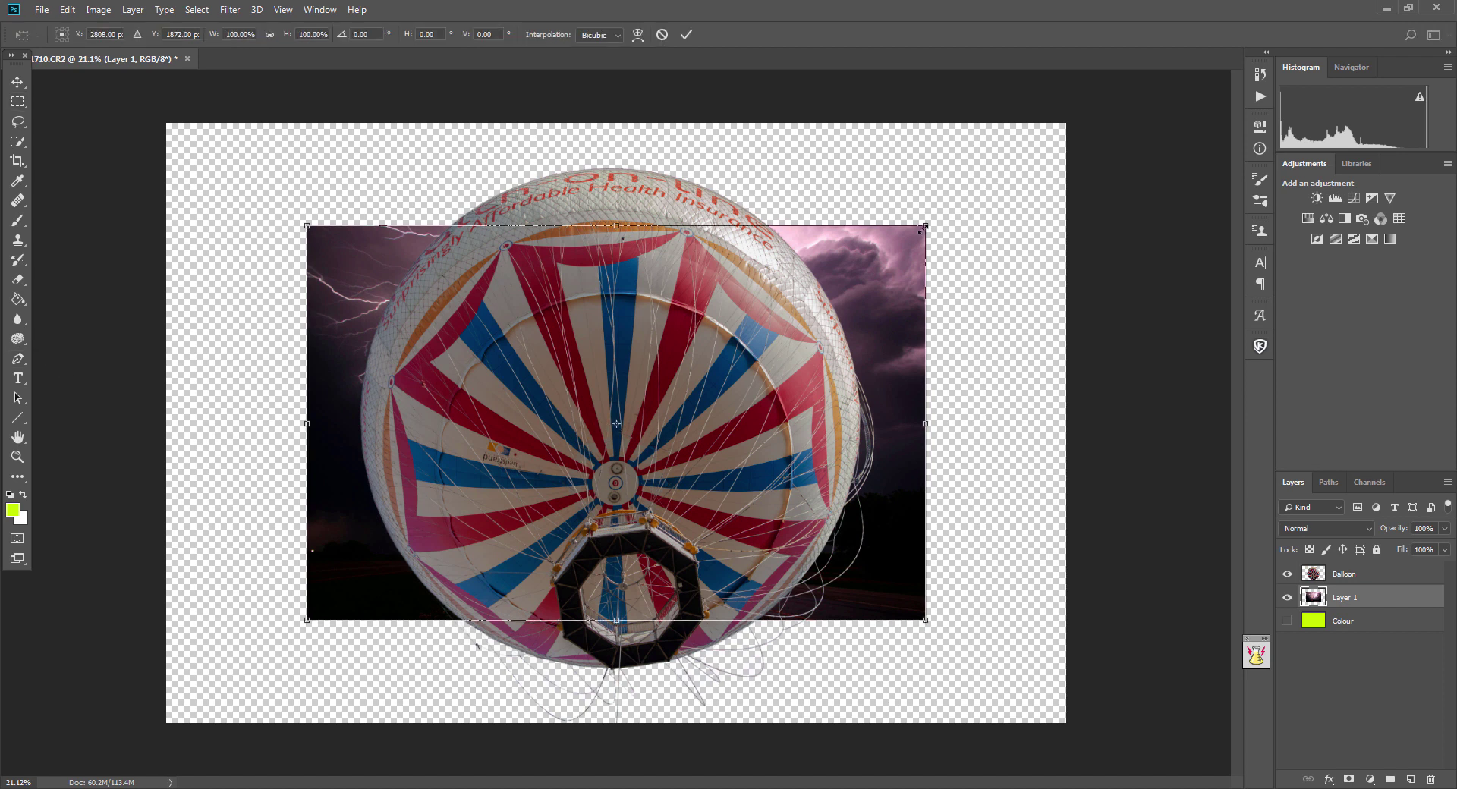
drag(921, 229, 1085, 123)
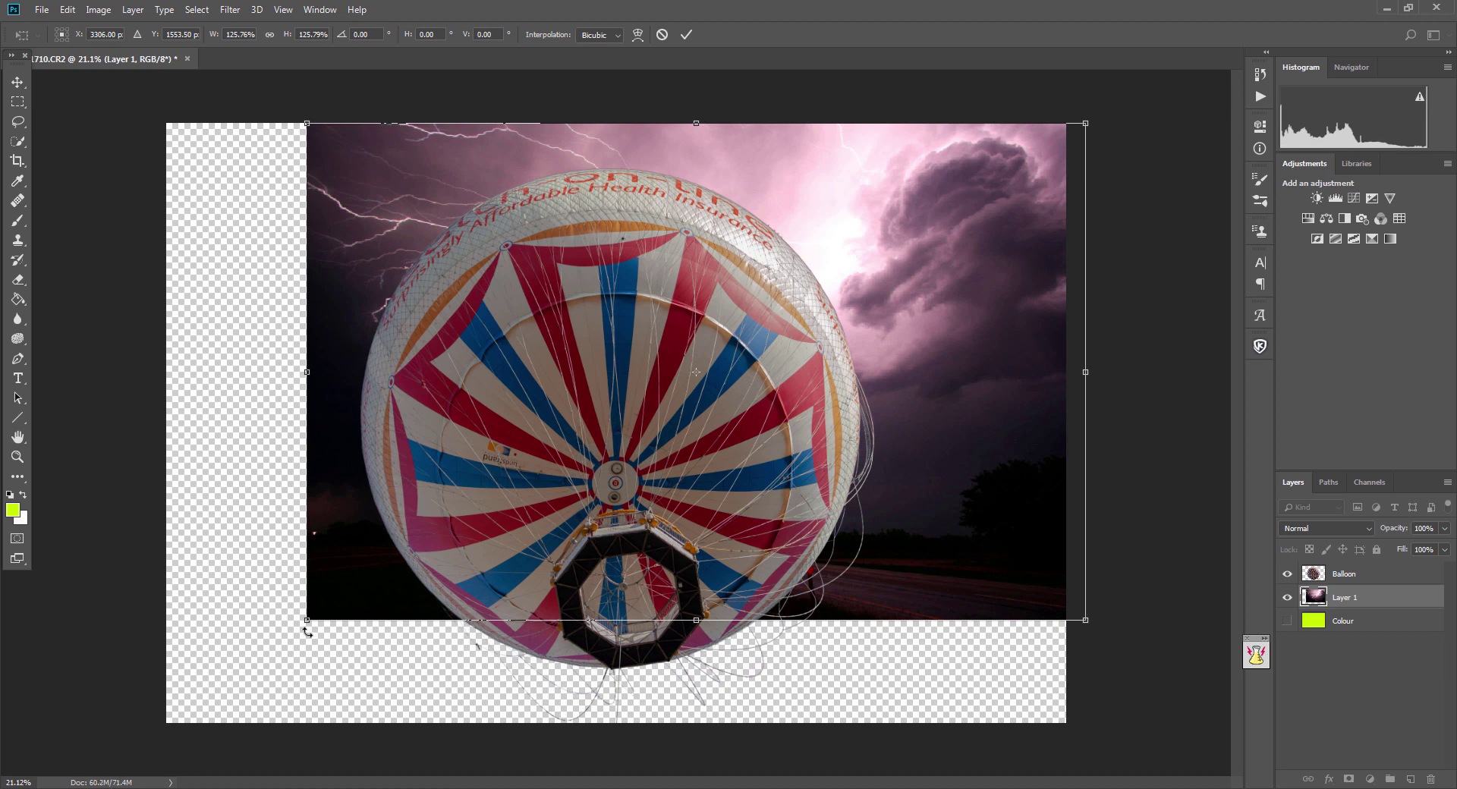
drag(310, 623, 127, 730)
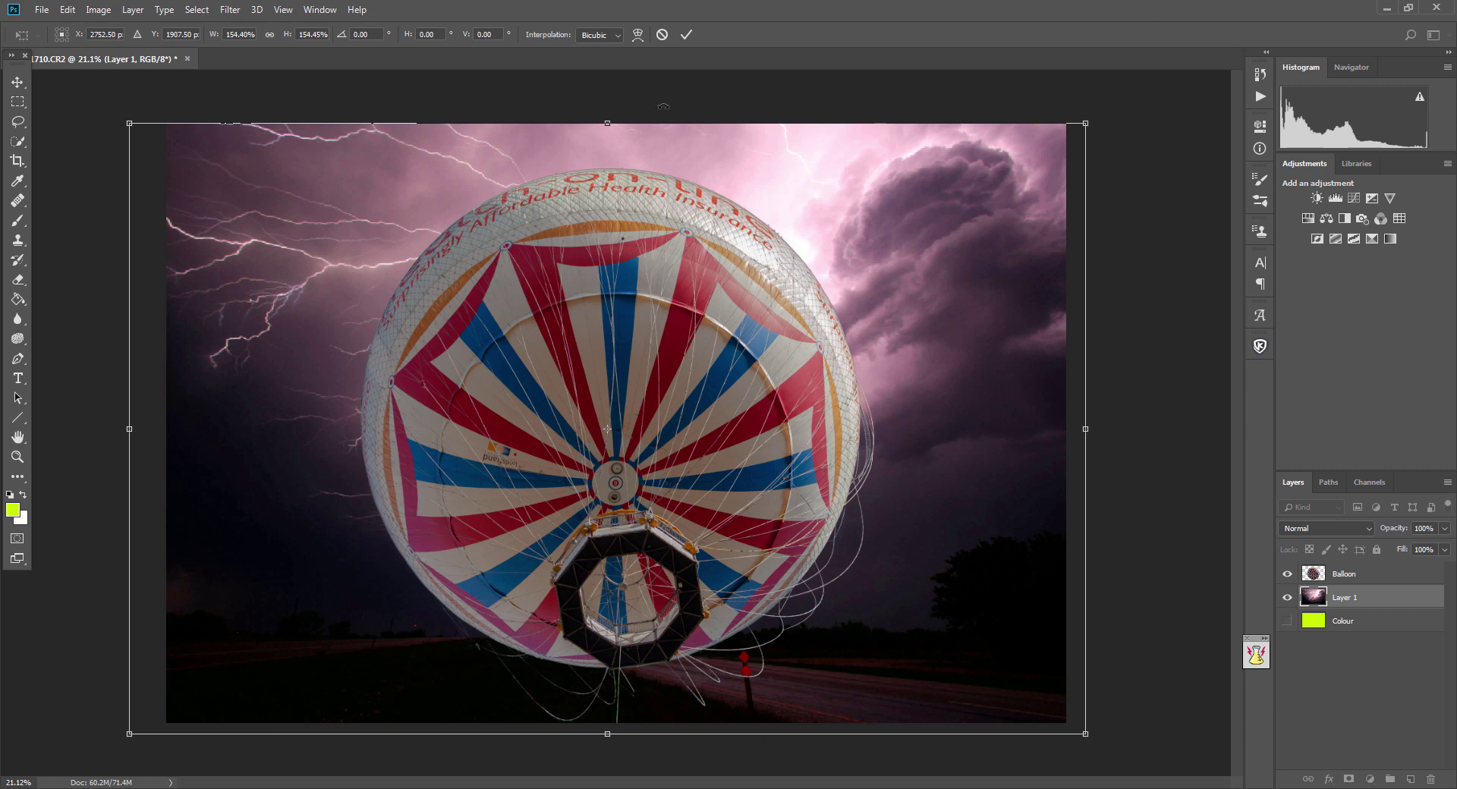
click(690, 43)
key(m)
key(ctrl+0)
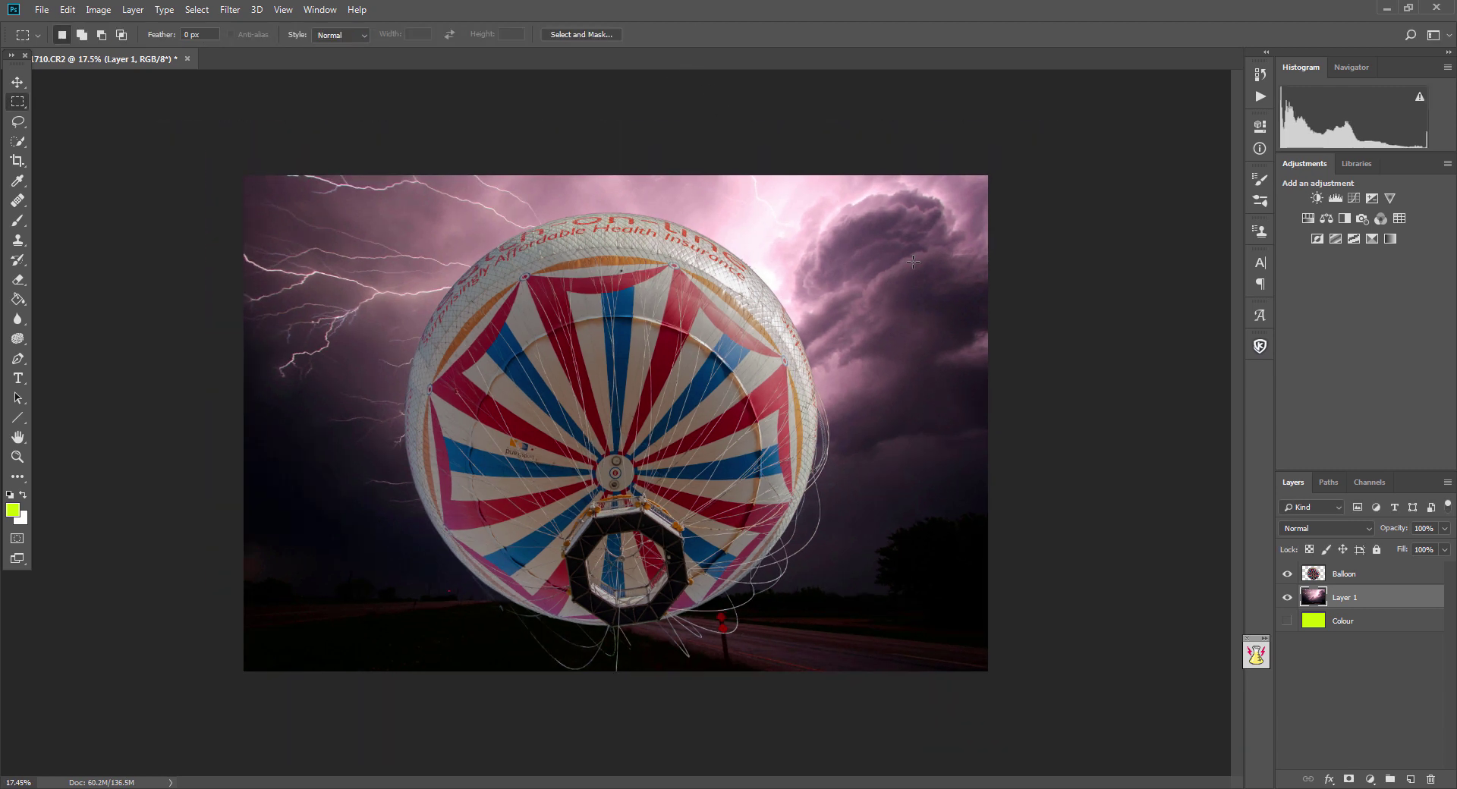
key(ctrl+plus)
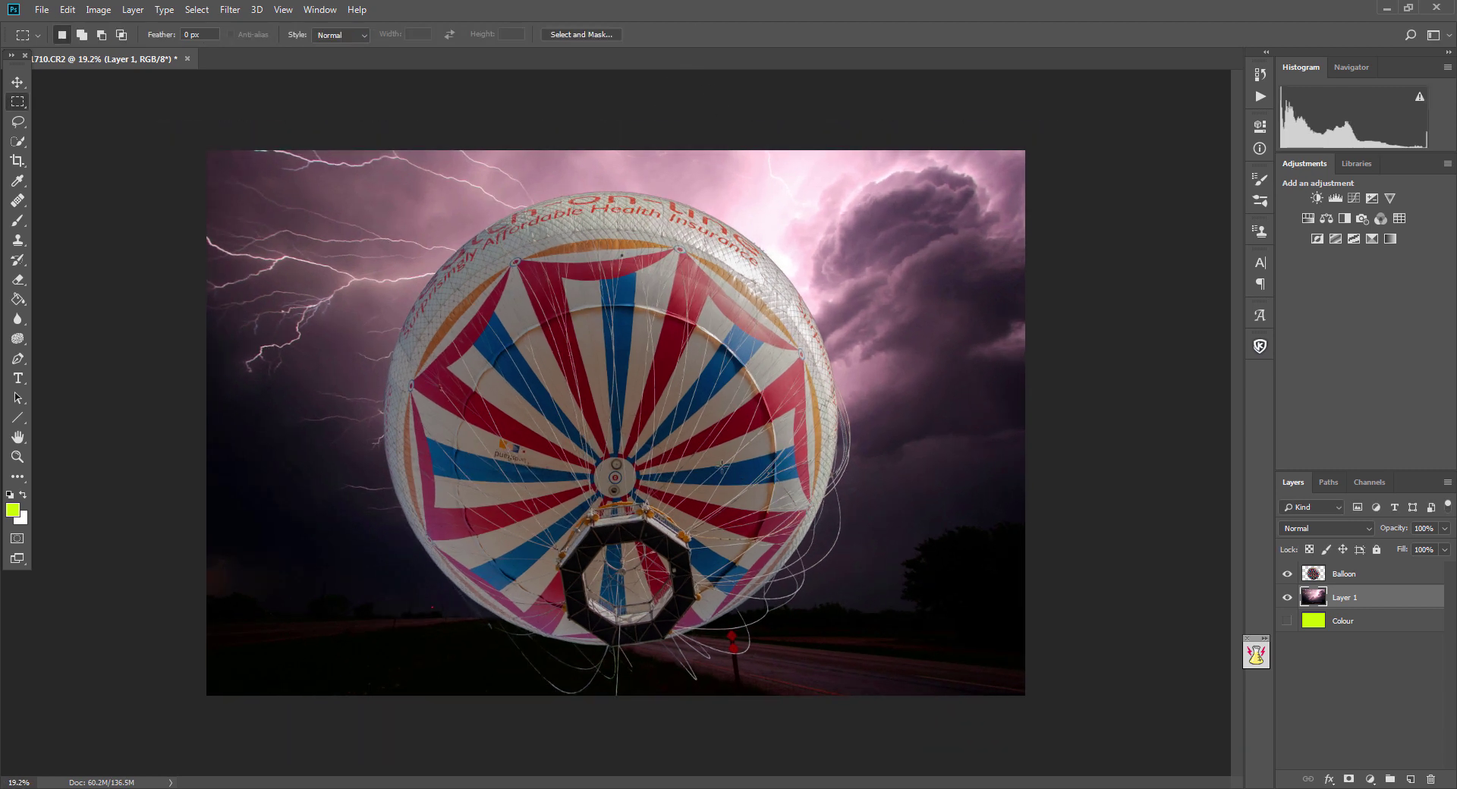
Move the Balloon layer left and up over the storm, then nudge it slightly down to centre it.
click(17, 82)
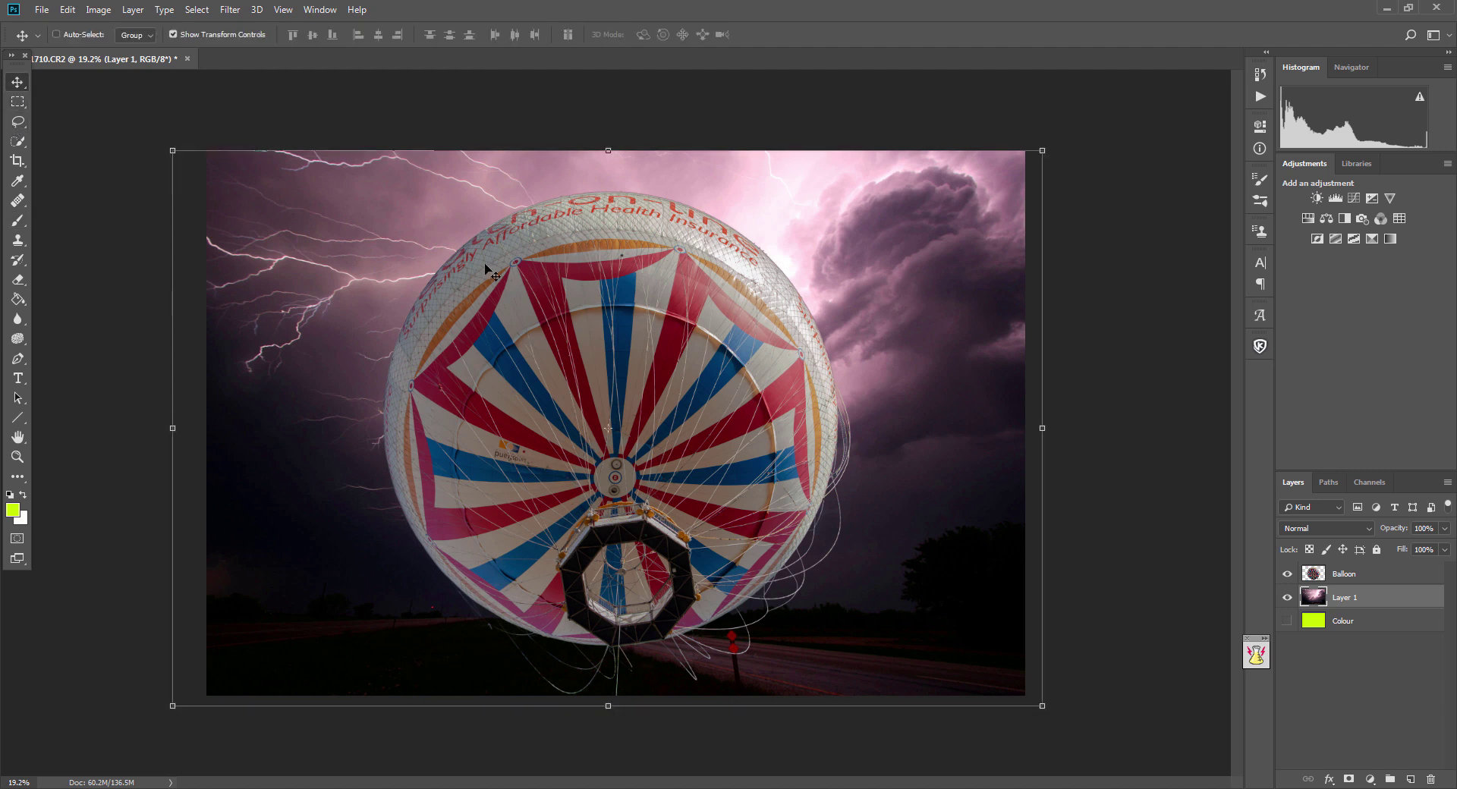
mouse_move(526, 306)
mouse_down()
mouse_move(525, 285)
mouse_move(504, 311)
mouse_move(523, 306)
mouse_up()
click(1344, 573)
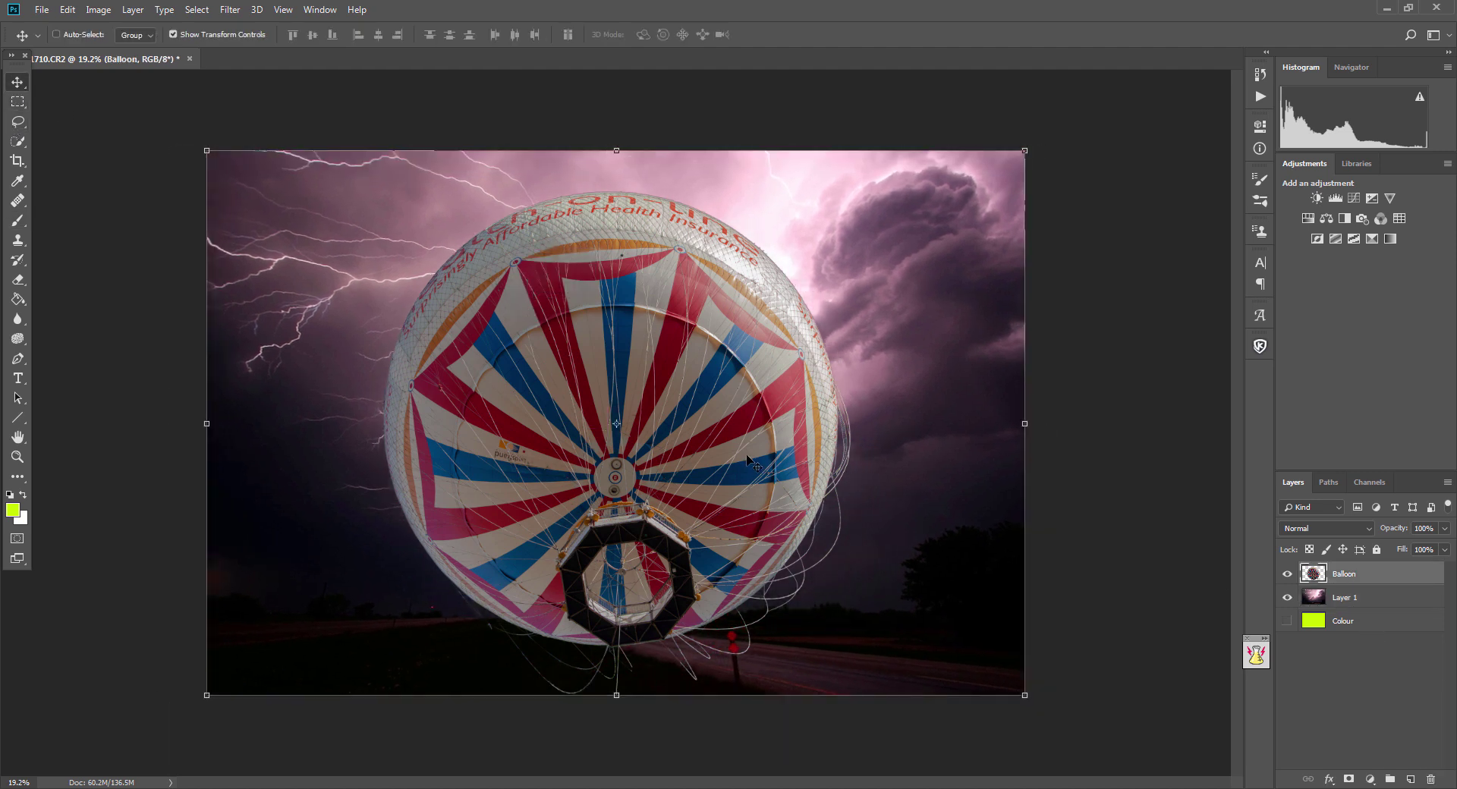
drag(737, 465, 749, 429)
scroll(747, 546, up, 5)
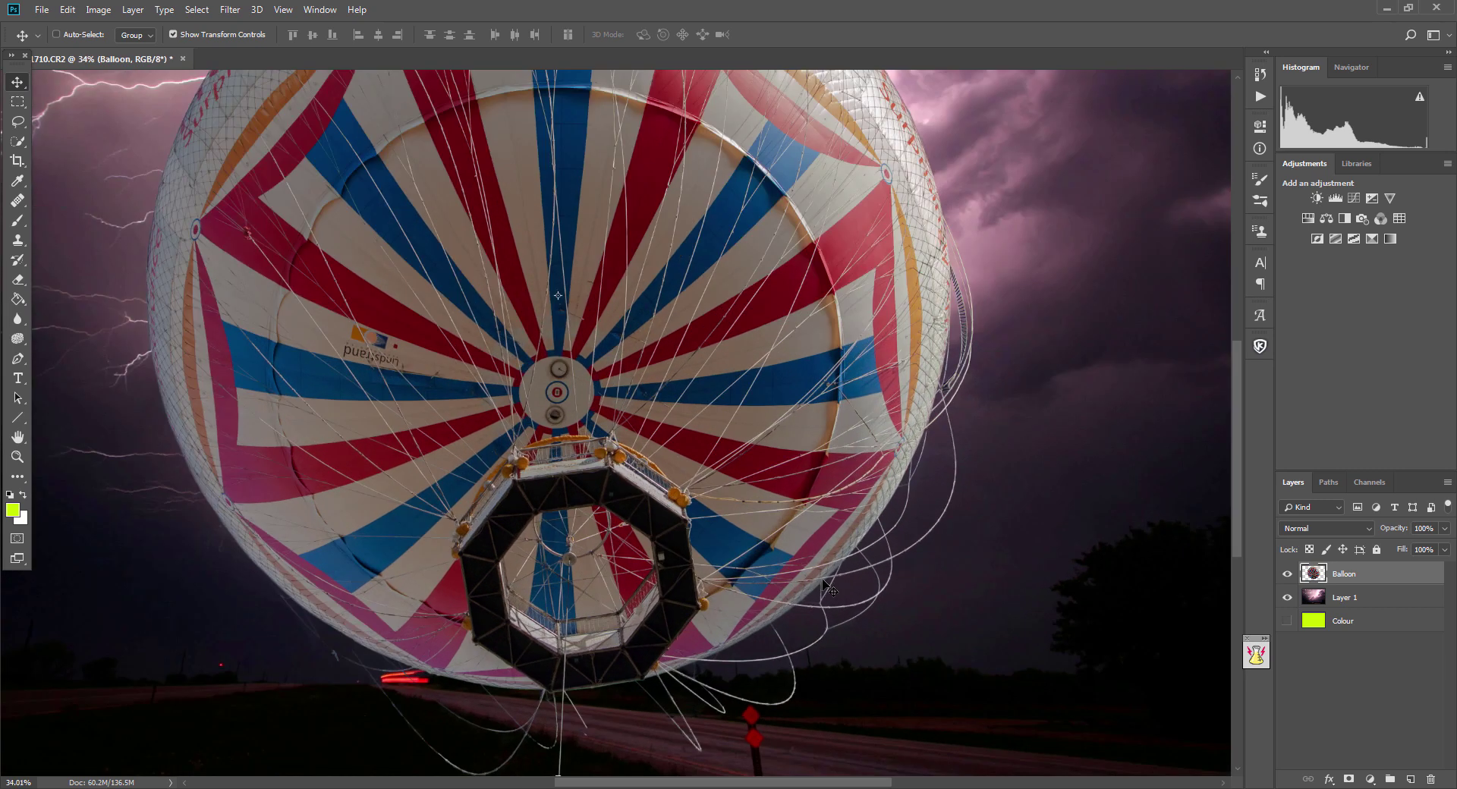
scroll(592, 502, down, 3)
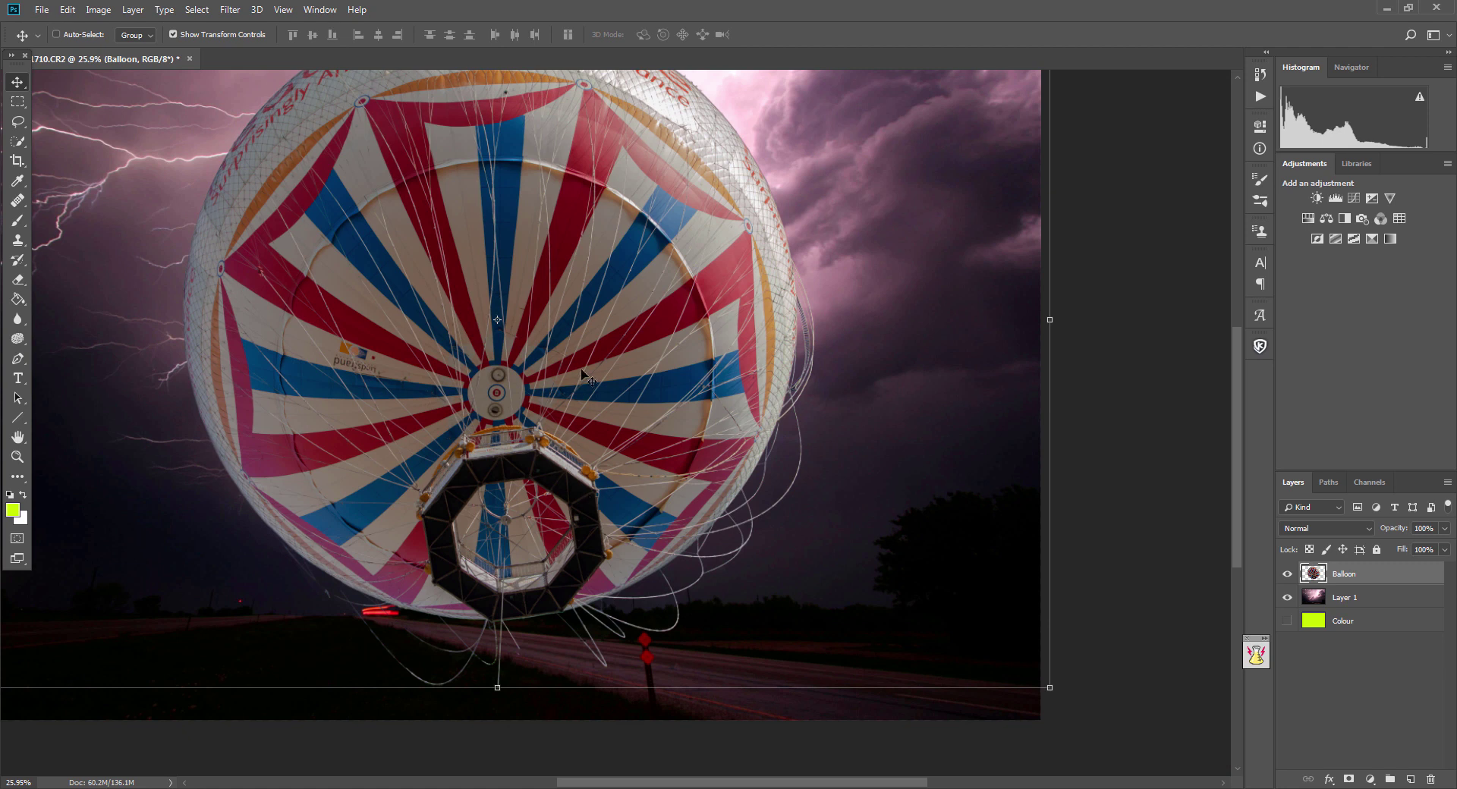
scroll(588, 380, down, 2)
drag(606, 385, 604, 402)
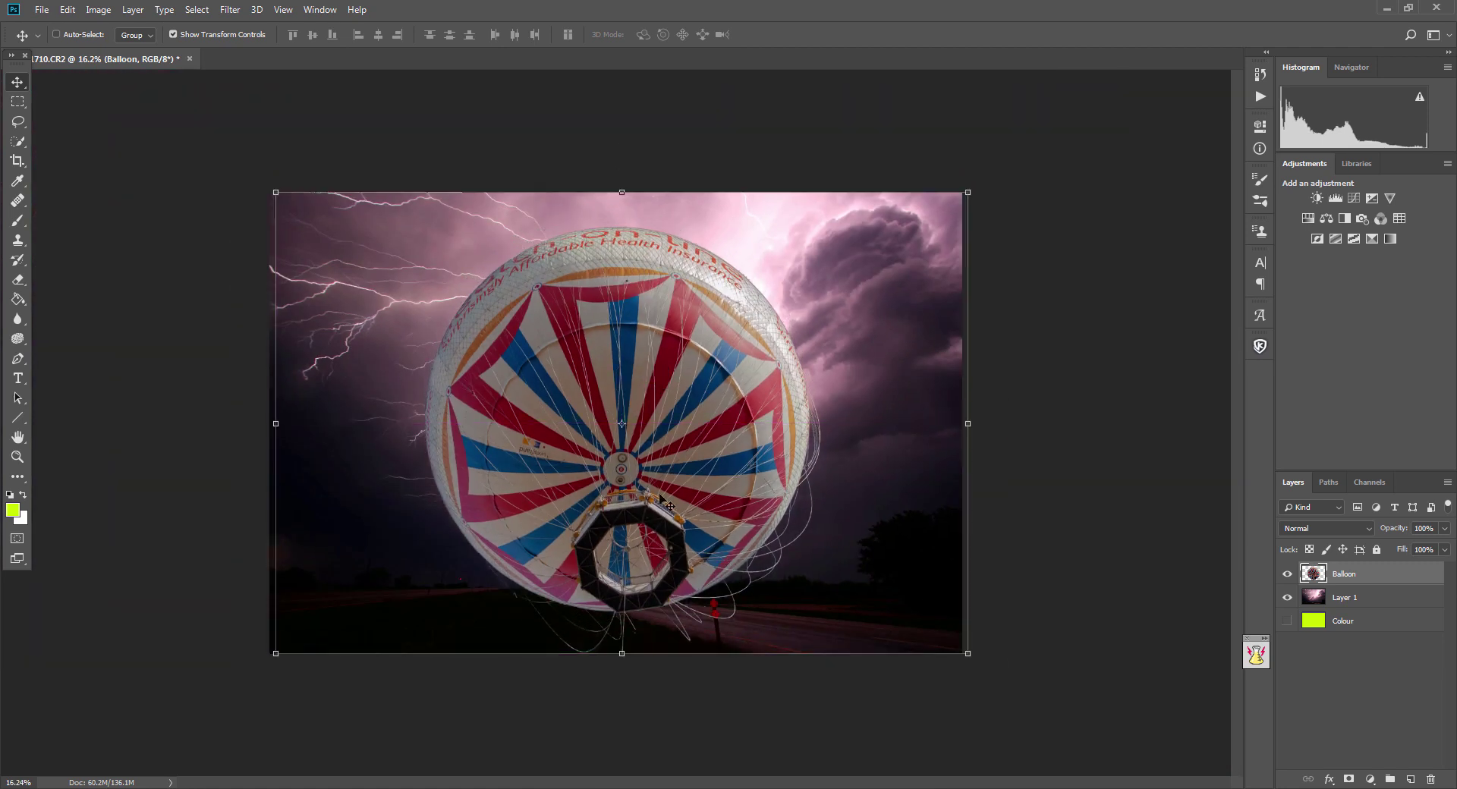
Switch to the Background Eraser and set its tolerance to 71%.
right_click(23, 278)
click(61, 295)
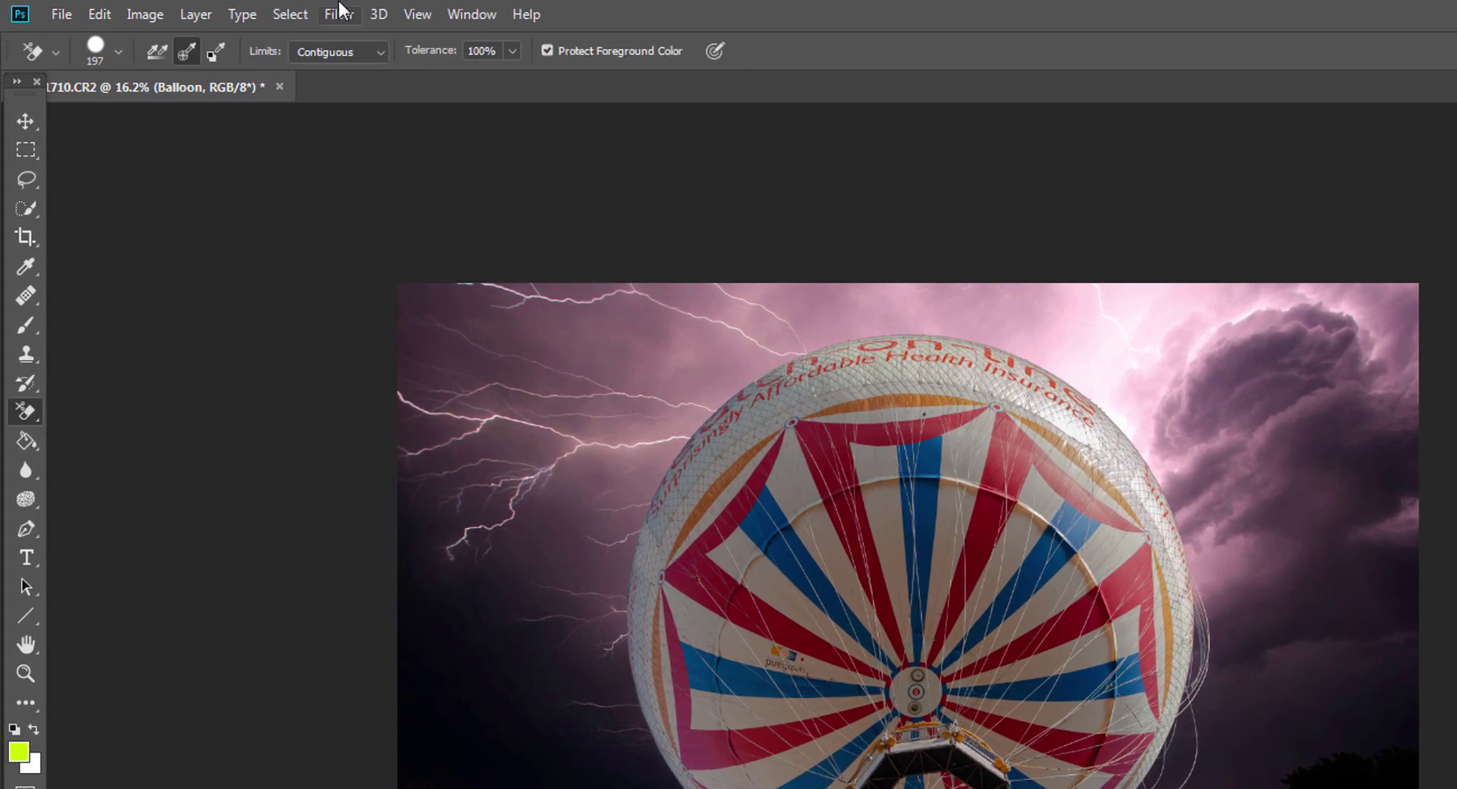
click(512, 51)
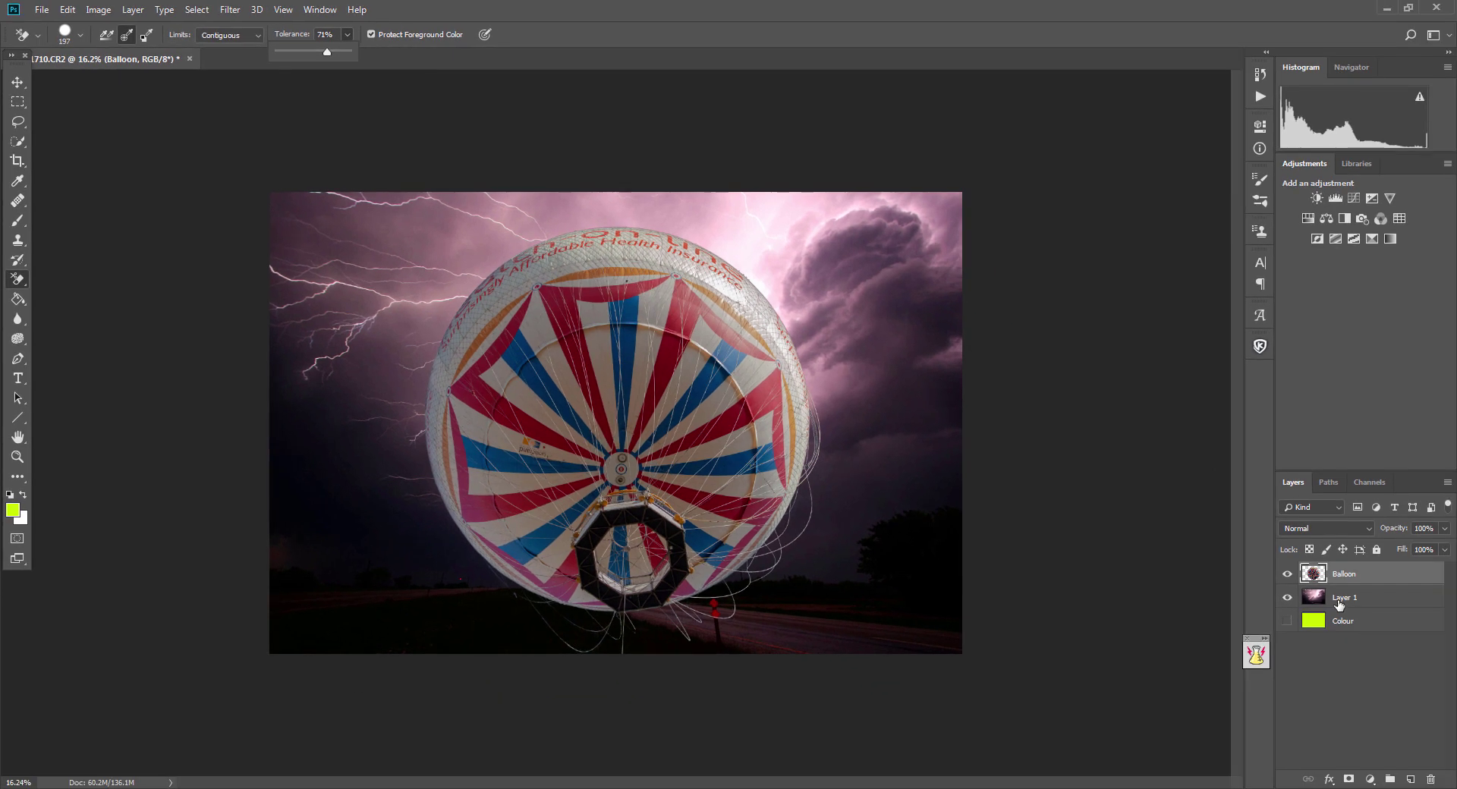
Hide the storm layer, show the lime fill, and trial a -20 hue on the balloon, then cancel.
click(1287, 597)
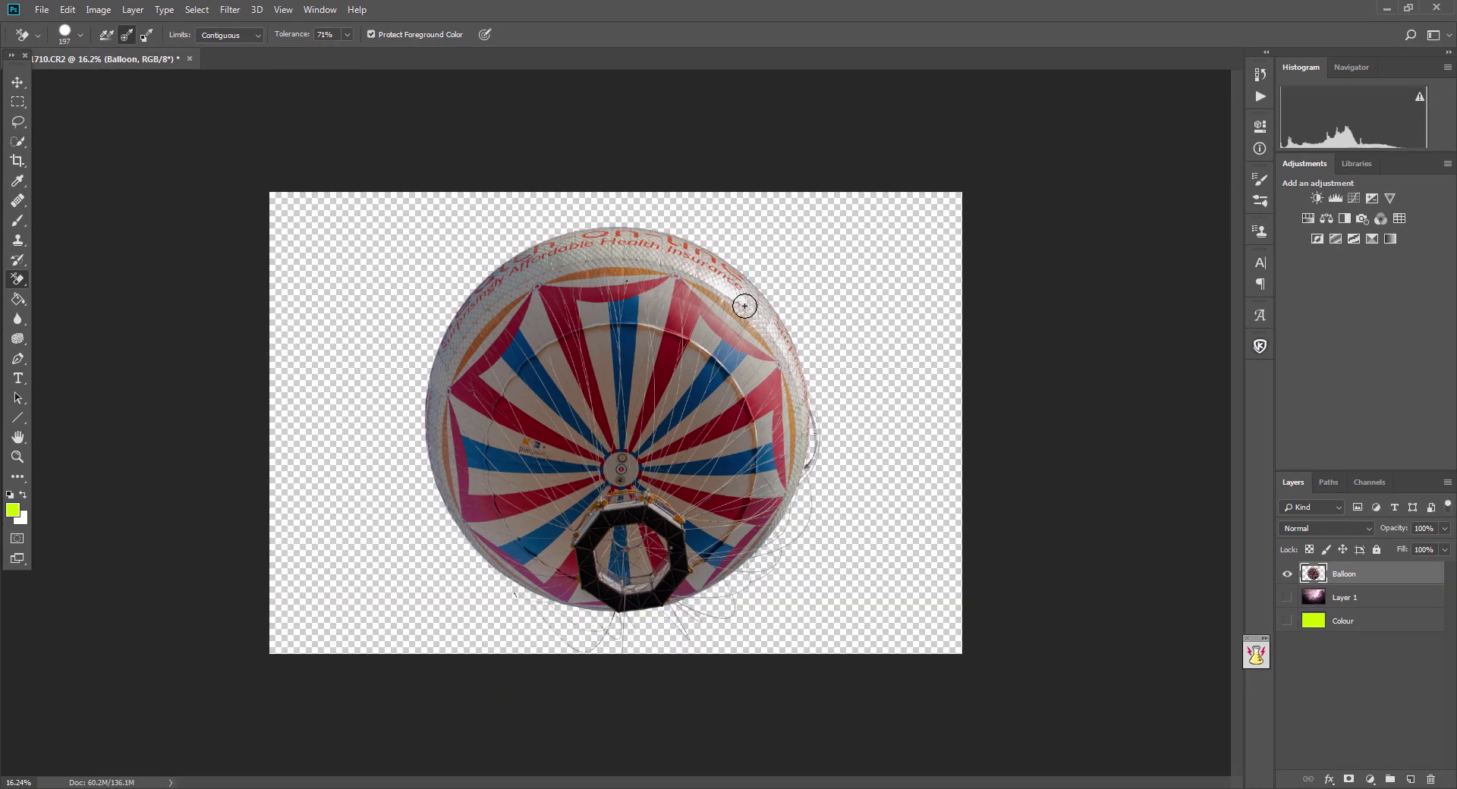
click(1287, 620)
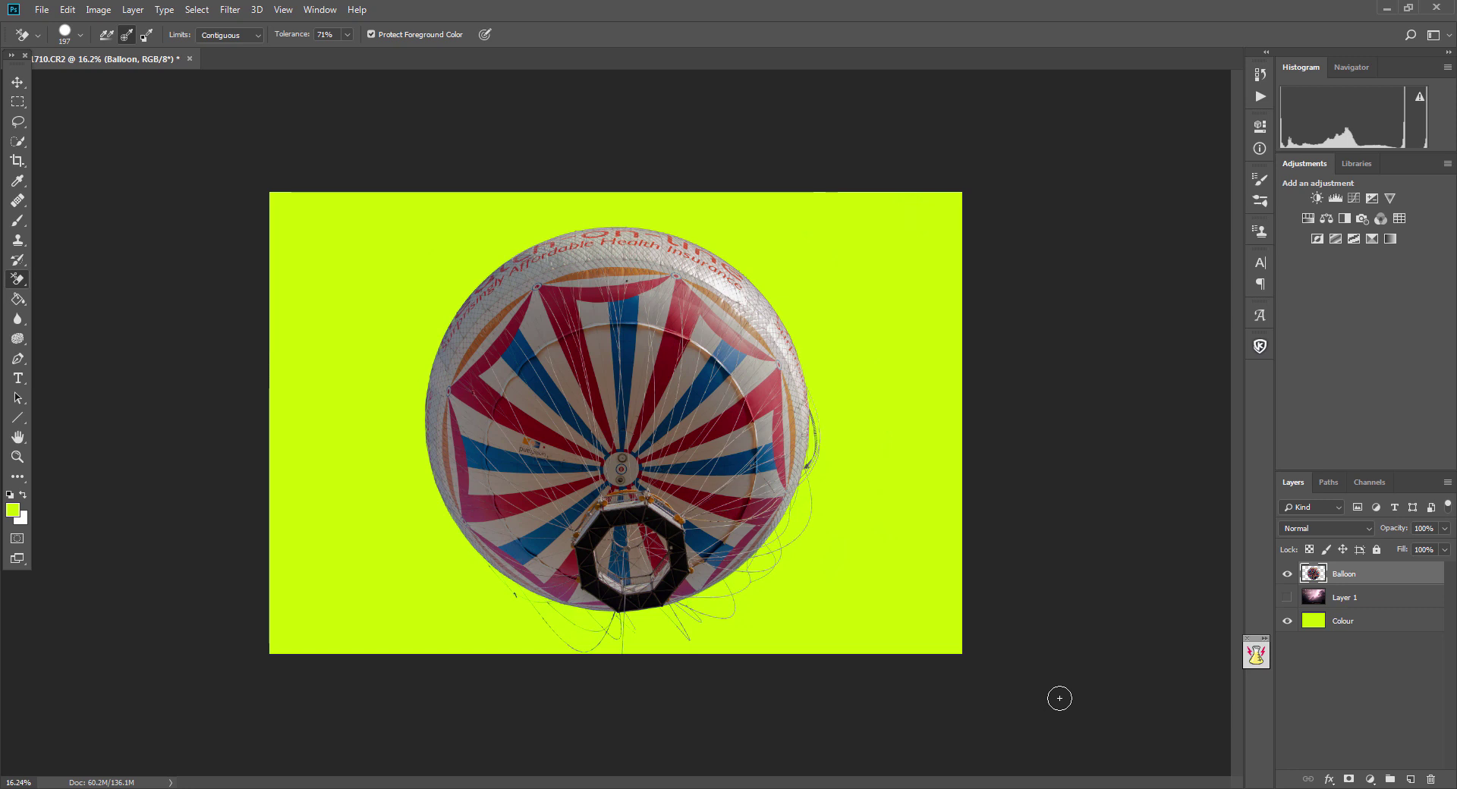
key(ctrl+u)
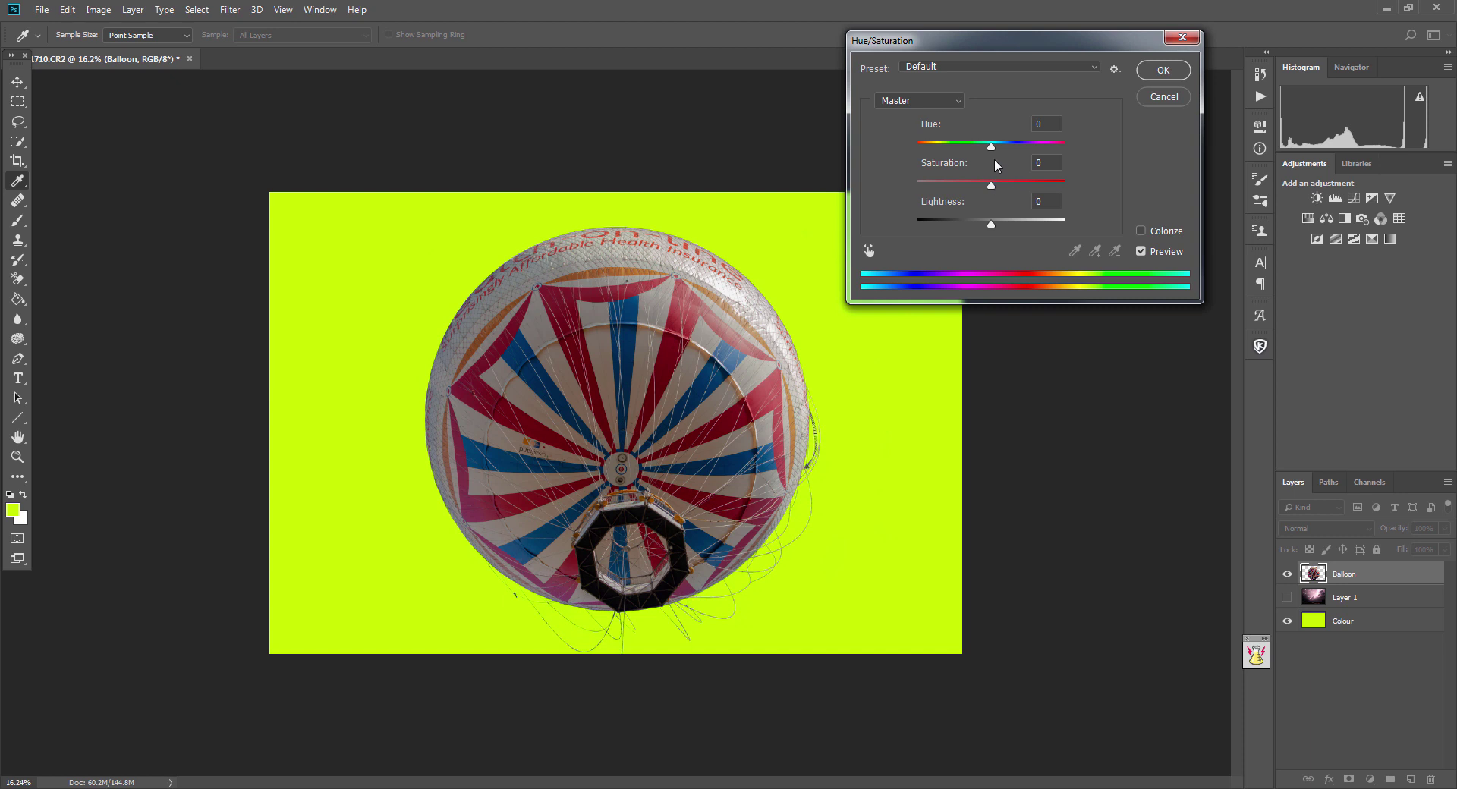
mouse_move(994, 150)
mouse_down()
mouse_move(1037, 150)
mouse_move(976, 146)
mouse_up()
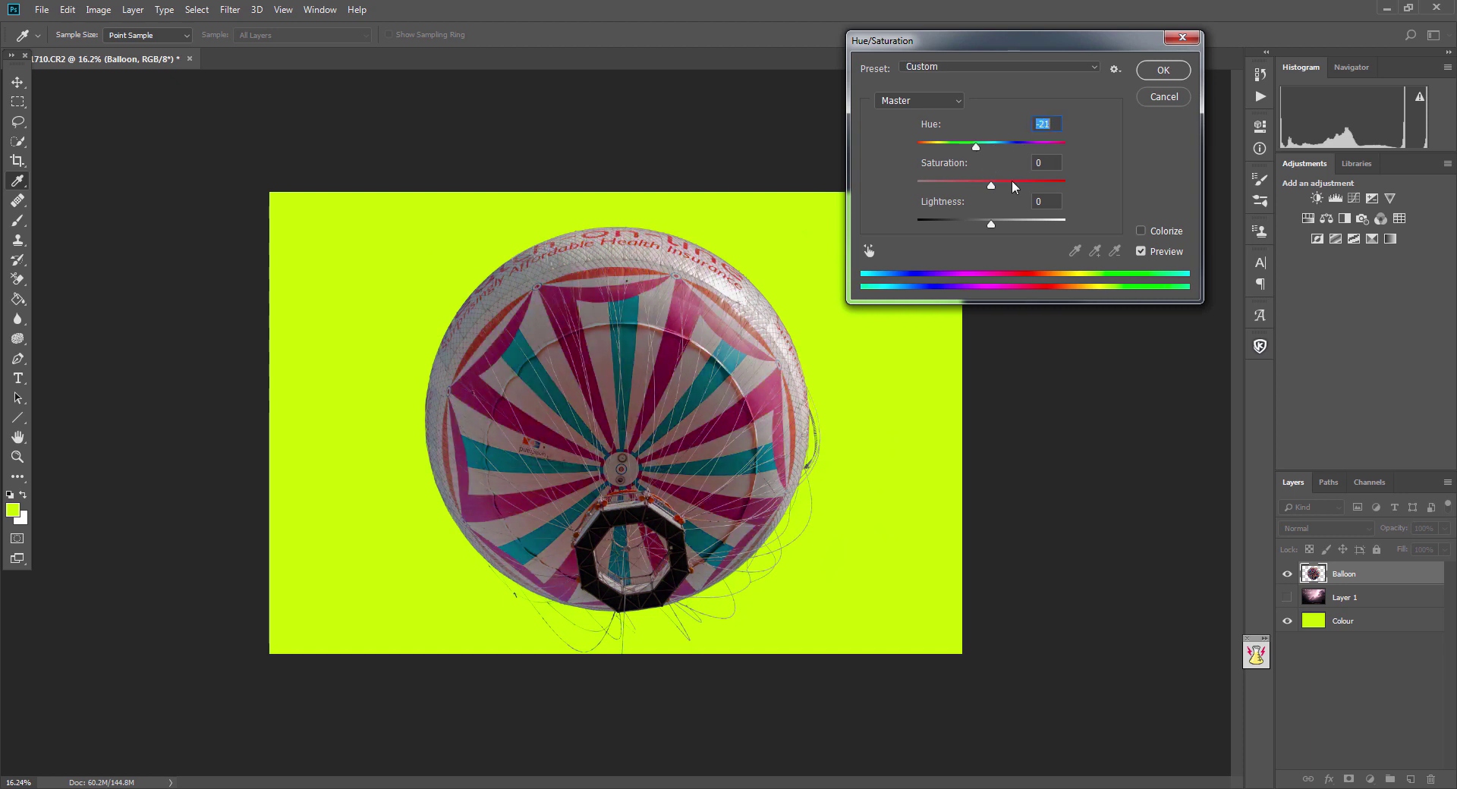
click(1163, 96)
Trial hue shifts of +42 and +85 on the Colour layer, then discard them.
click(1358, 620)
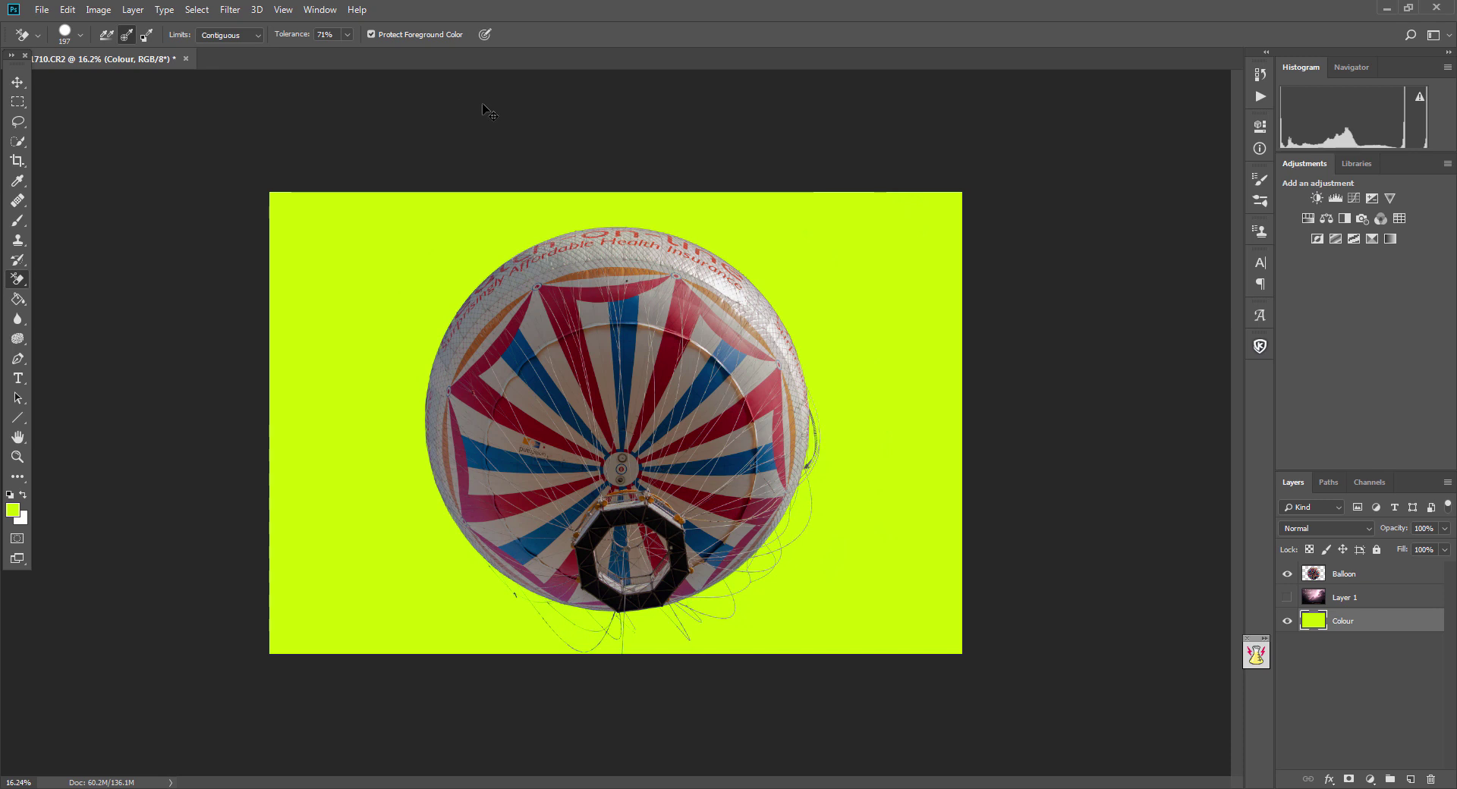
key(ctrl+u)
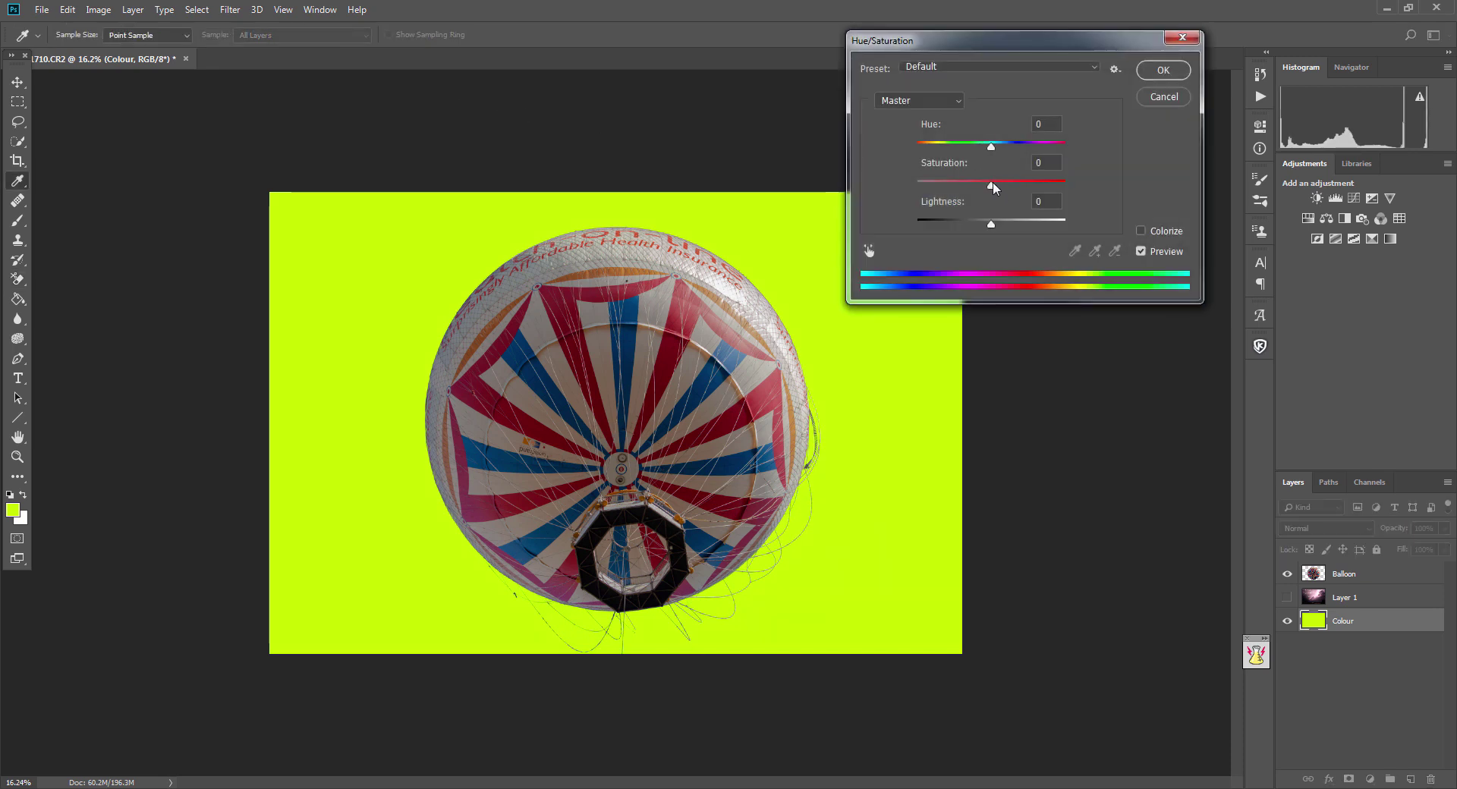
drag(991, 152, 991, 181)
key(shift+Up)
key(shift+Up)
key(shift+Up)
key(shift+Up)
key(Up)
key(Up)
key(Up)
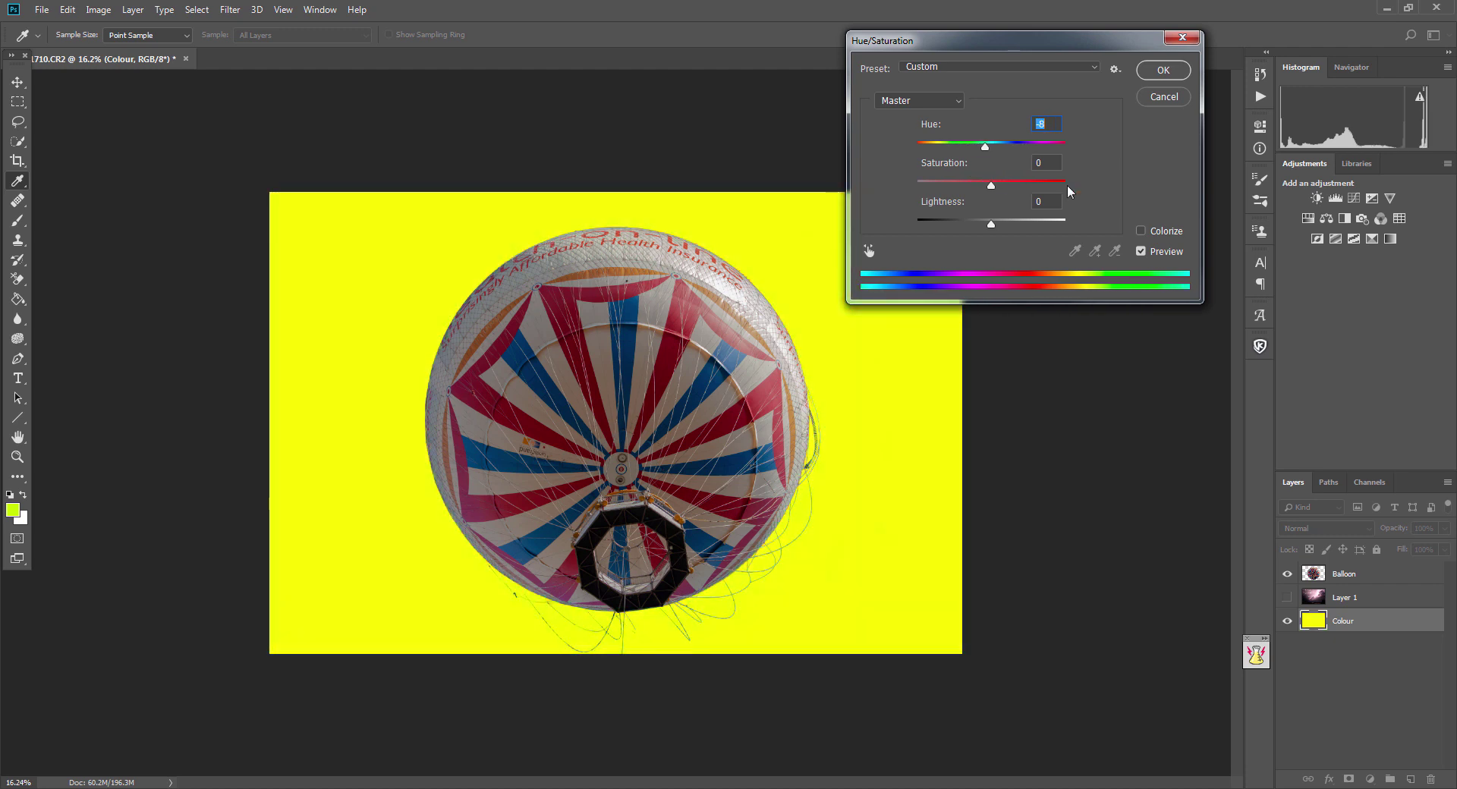
click(1145, 99)
key(e)
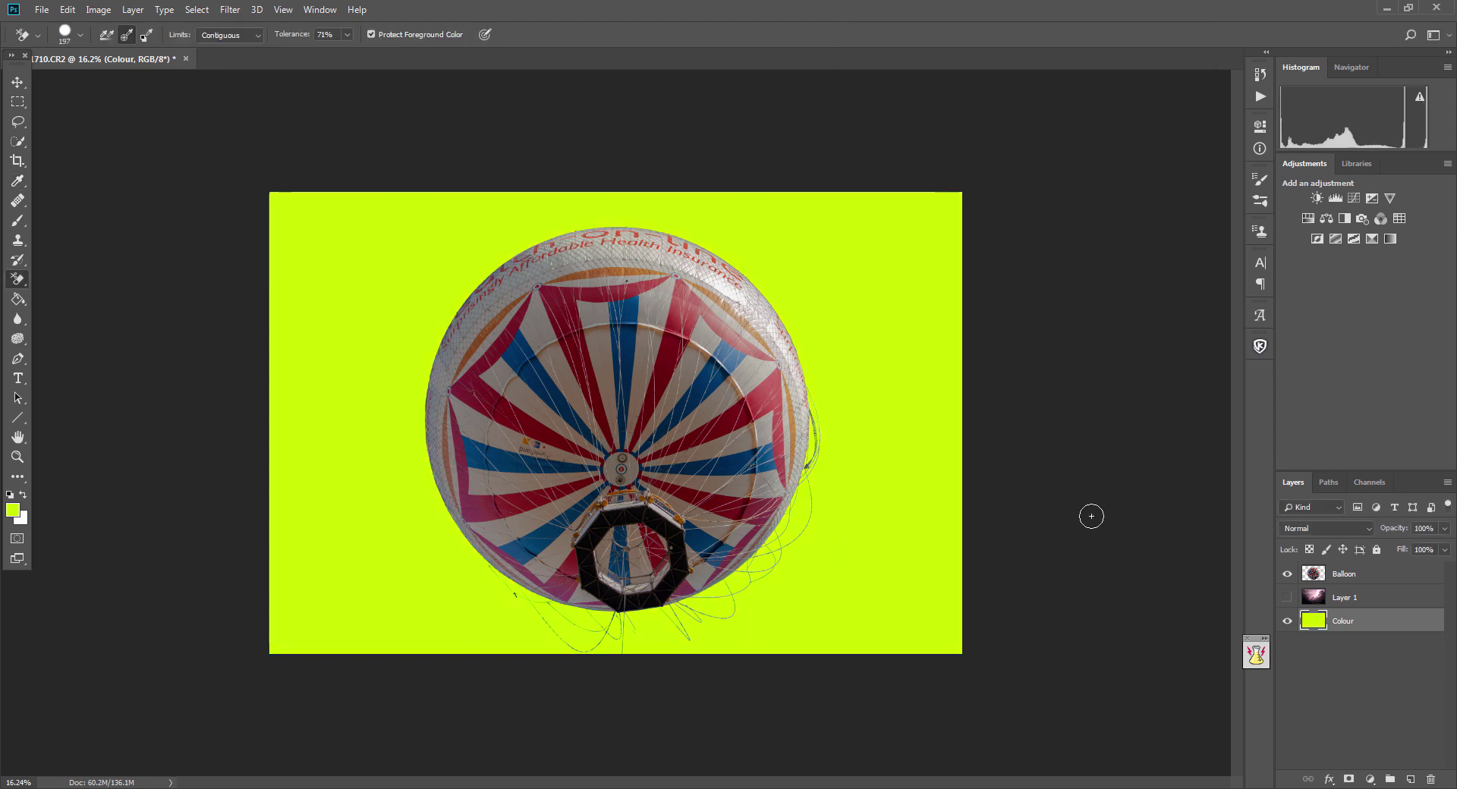